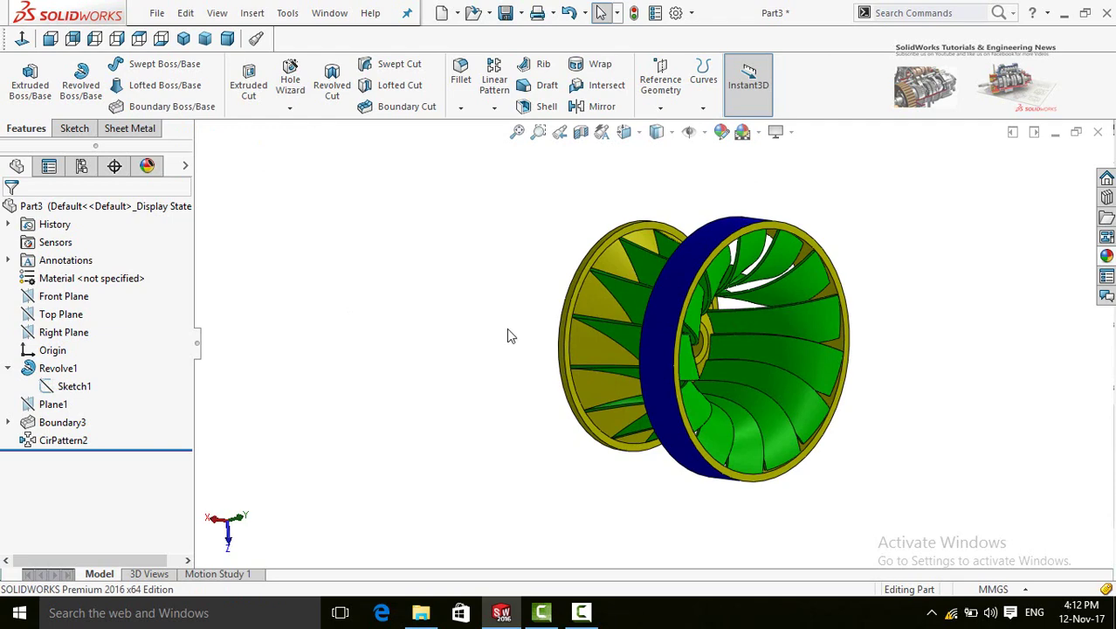
{"action": "middle_click_drag", "start_coordinate": [508, 331], "coordinate": [526, 380]}
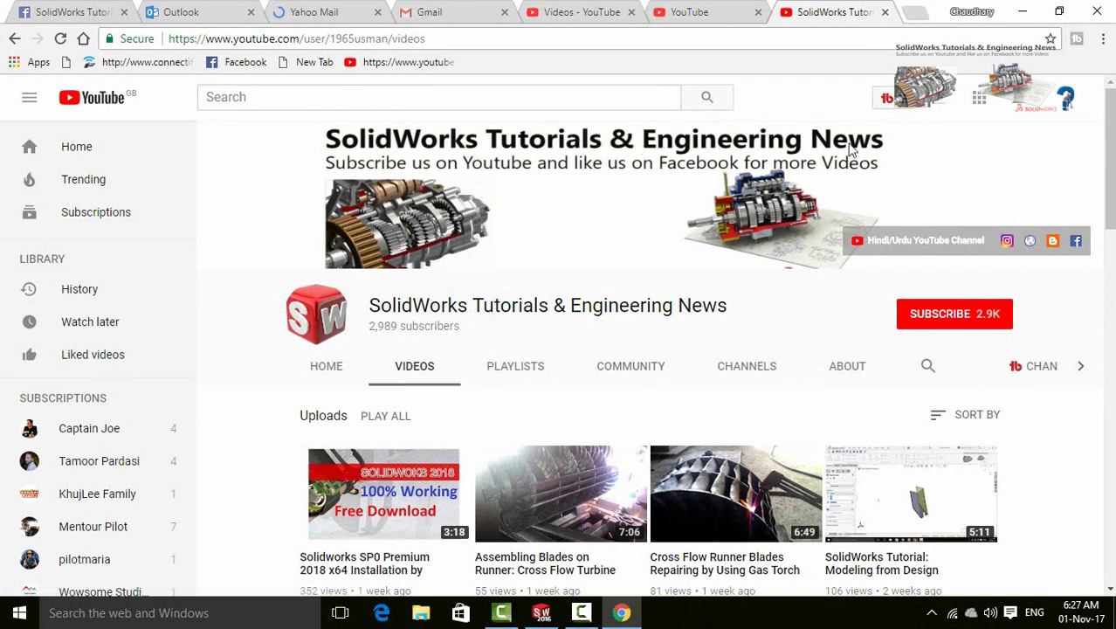
{"action": "scroll", "coordinate": [1035, 437], "scroll_direction": "down", "scroll_amount": 20}
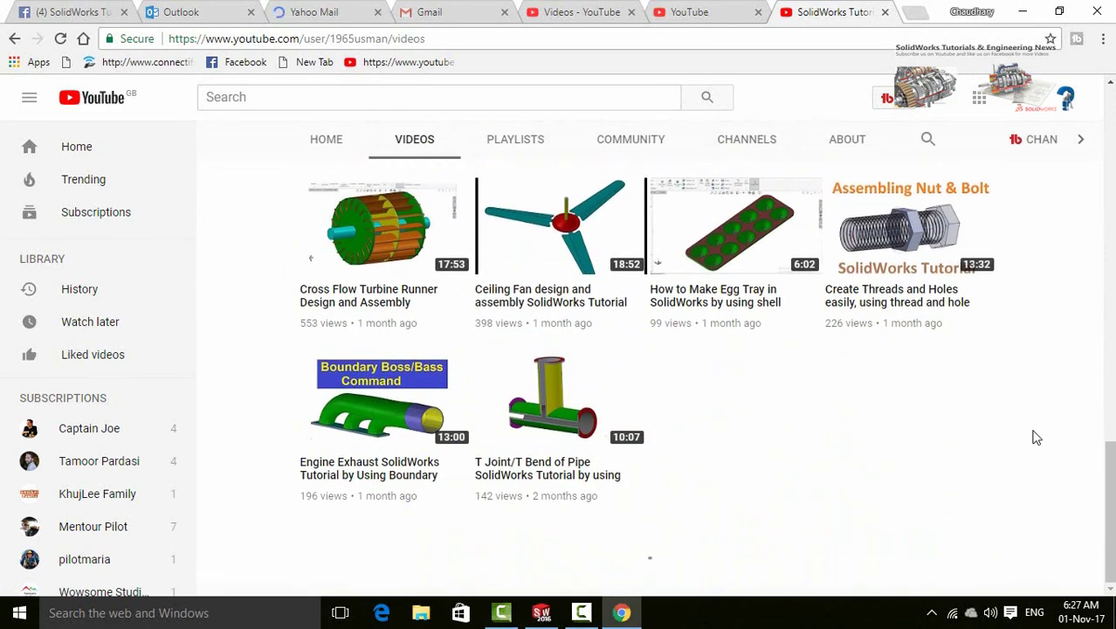
{"action": "scroll", "coordinate": [1035, 437], "scroll_direction": "up", "scroll_amount": 20}
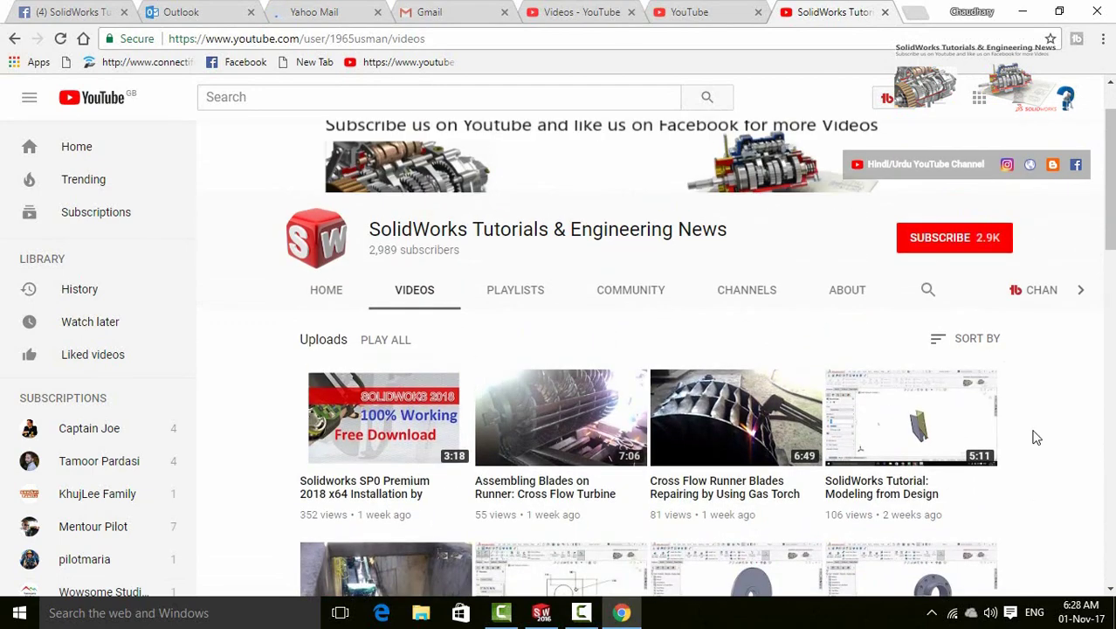
{"action": "left_click", "coordinate": [922, 244]}
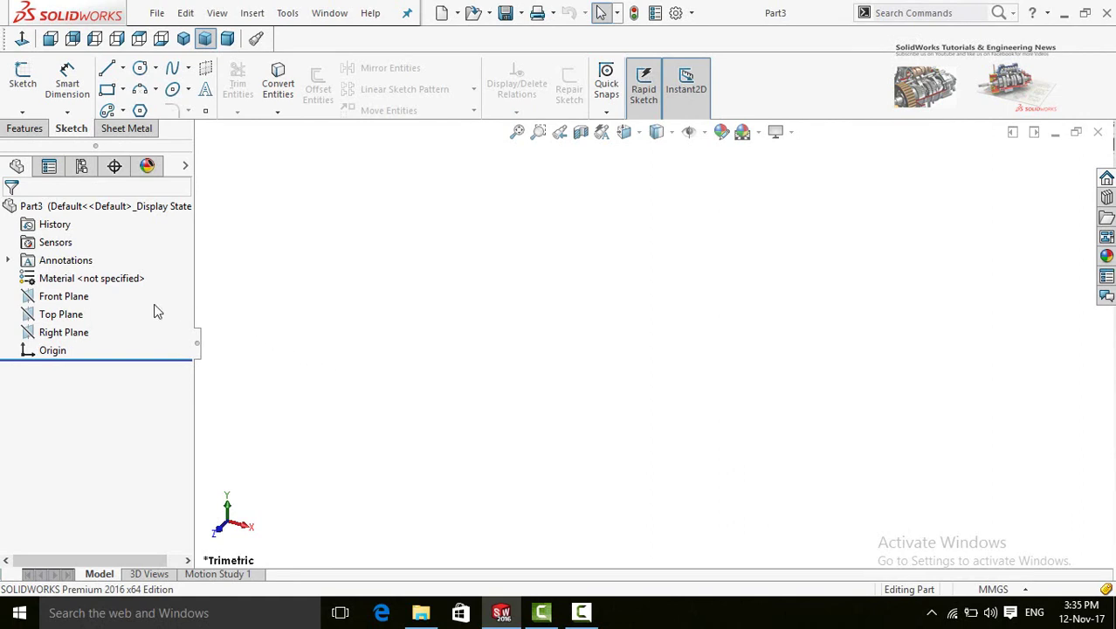
Start a sketch on the Front Plane and draw a horizontal centerline about 154 mm long leftward from the origin
{"action": "left_click", "coordinate": [61, 298]}
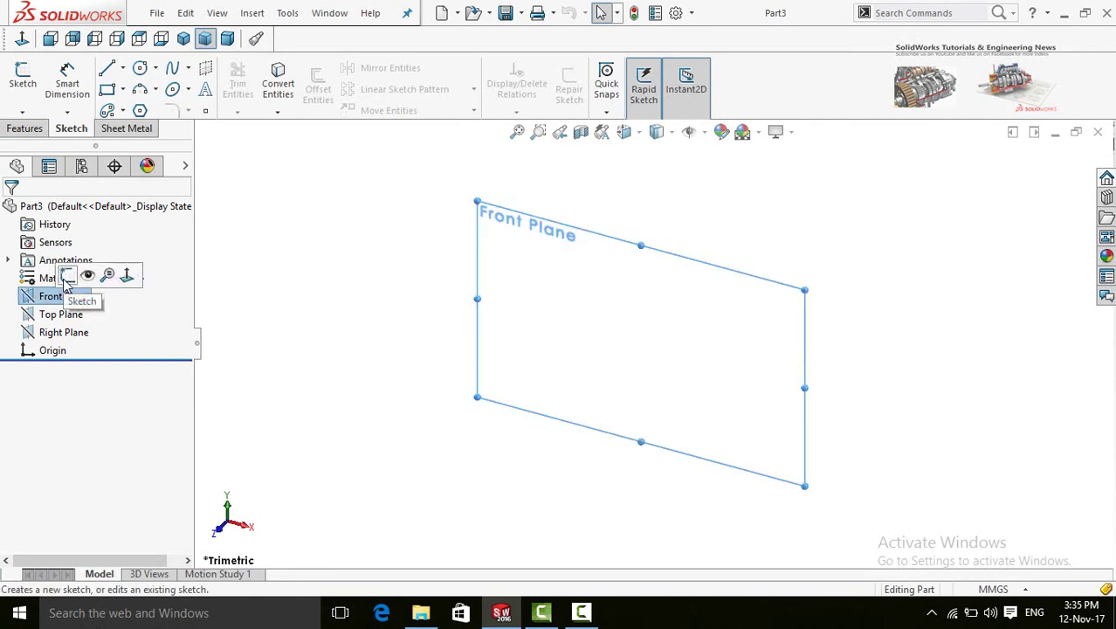
{"action": "left_click", "coordinate": [67, 277]}
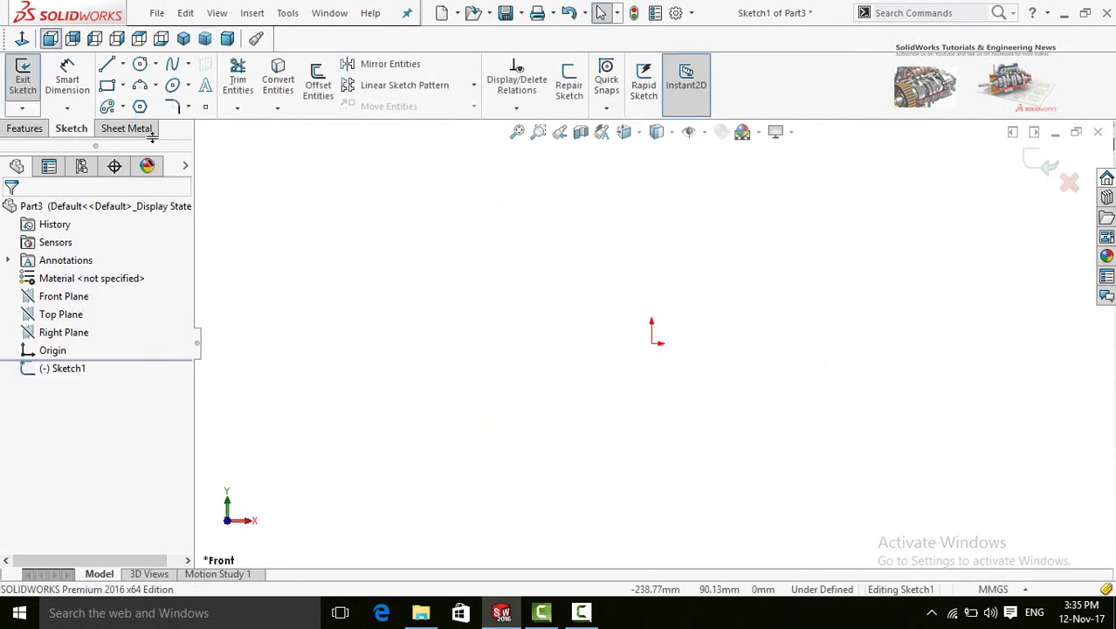
{"action": "left_click", "coordinate": [123, 64]}
{"action": "left_click", "coordinate": [144, 103]}
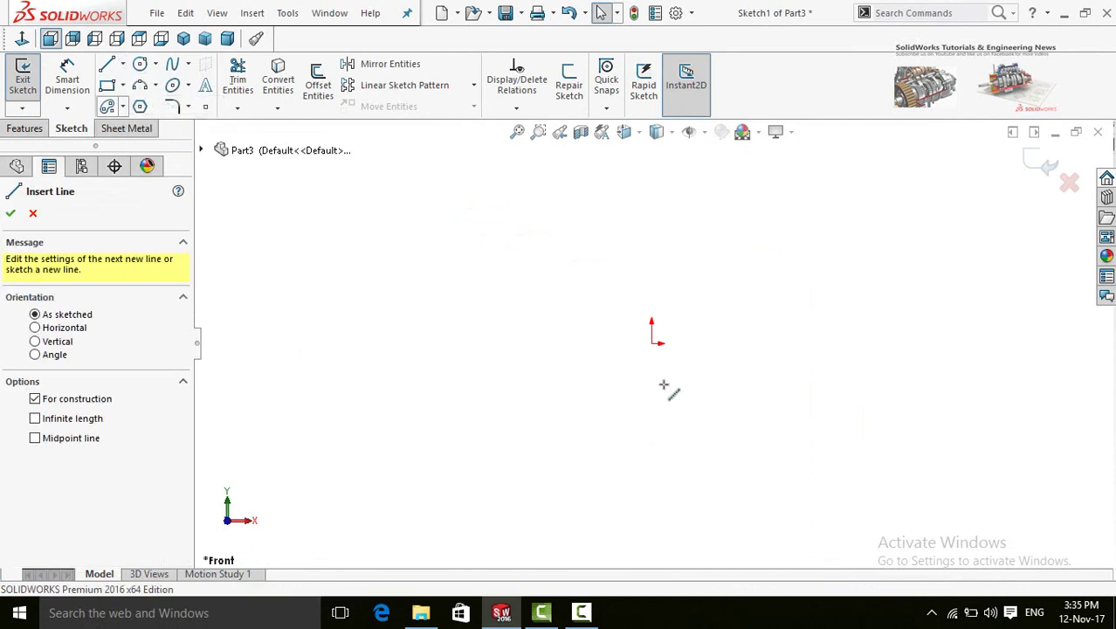
{"action": "left_click", "coordinate": [651, 343]}
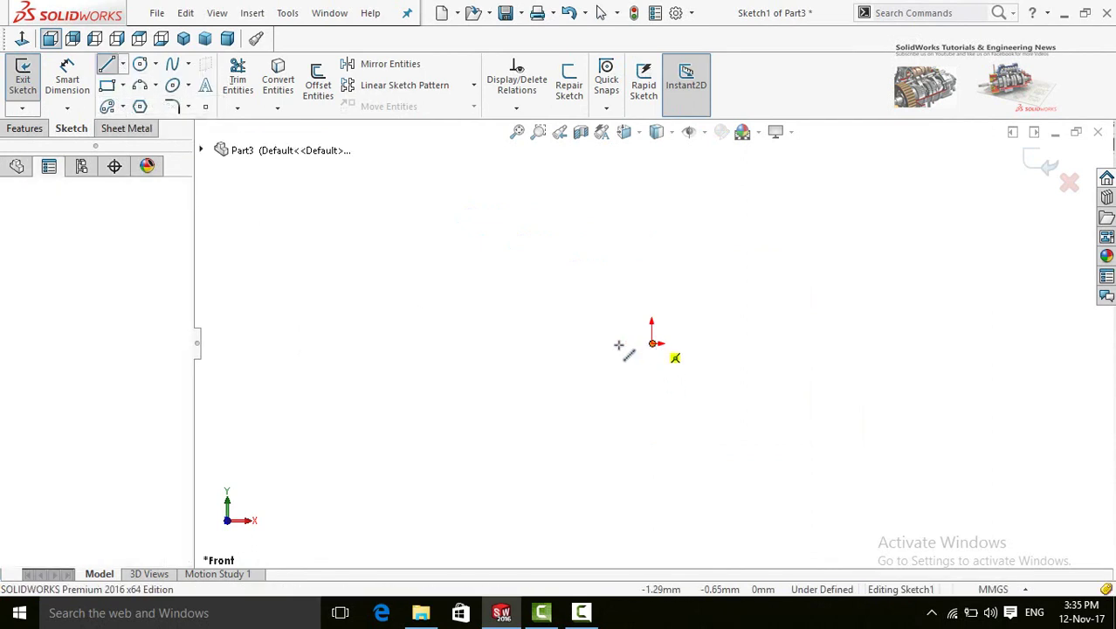
{"action": "left_click", "coordinate": [358, 345]}
{"action": "key", "text": "Escape"}
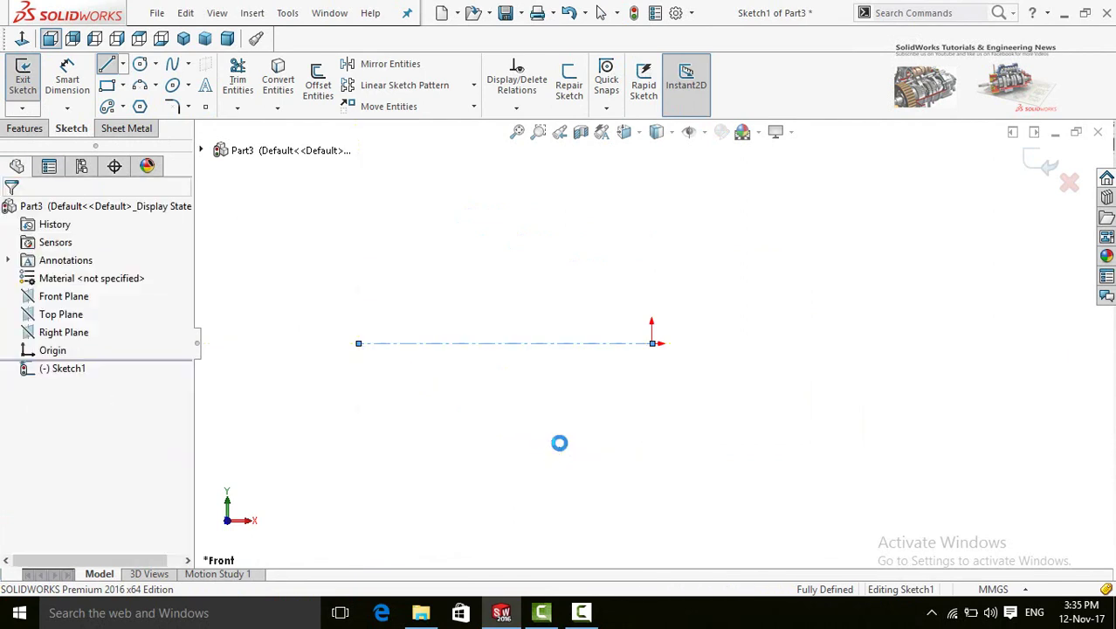
Sketch a closed six-line profile above the centerline, with a base about 66 mm long, a sloped upper-left side and a narrow top edge
{"action": "left_click", "coordinate": [107, 66]}
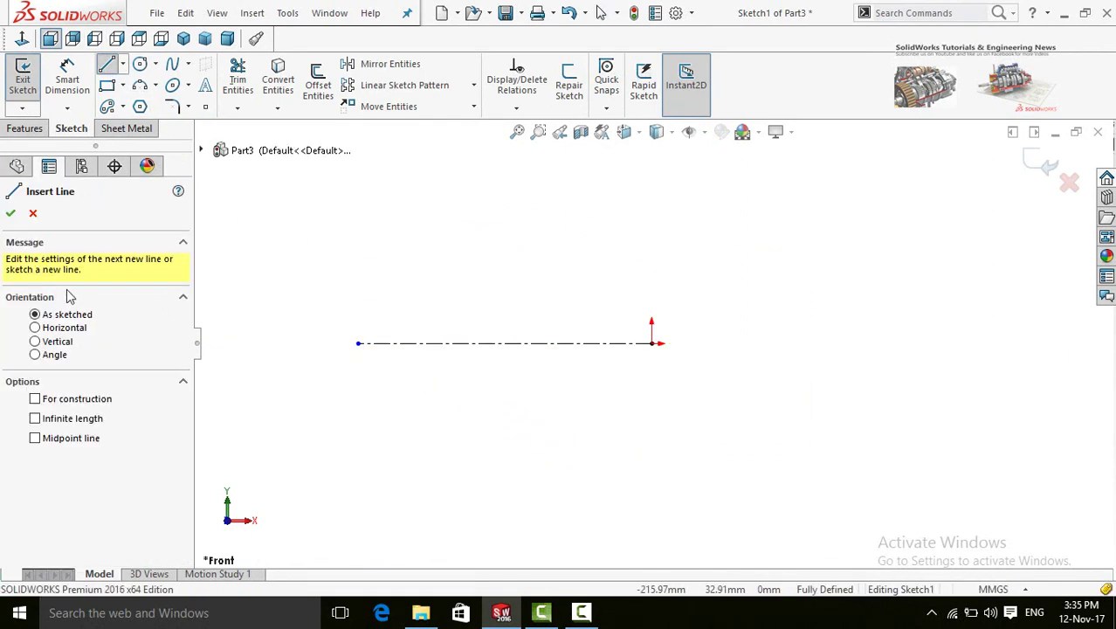
{"action": "left_click", "coordinate": [652, 301]}
{"action": "left_click", "coordinate": [516, 301]}
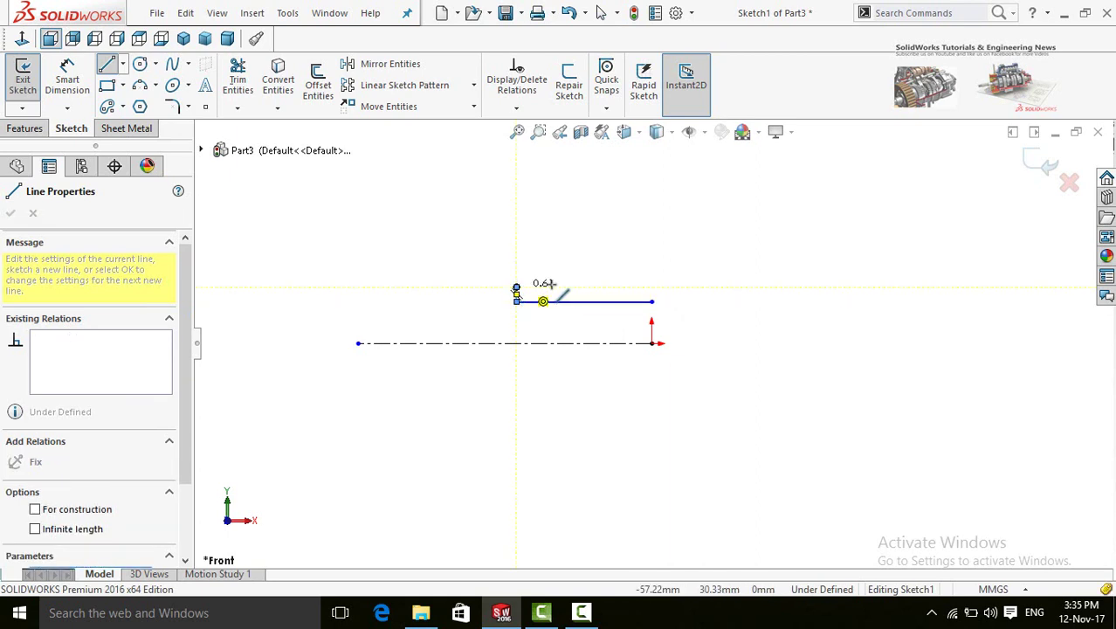
{"action": "left_click", "coordinate": [525, 285]}
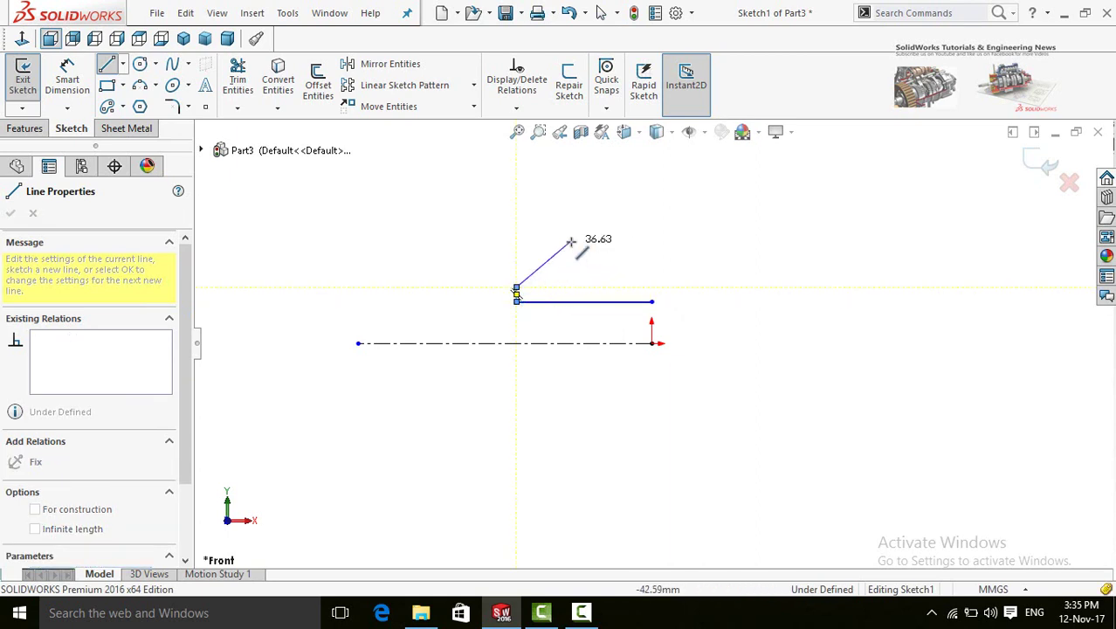
{"action": "left_click", "coordinate": [622, 229]}
{"action": "left_click", "coordinate": [623, 188]}
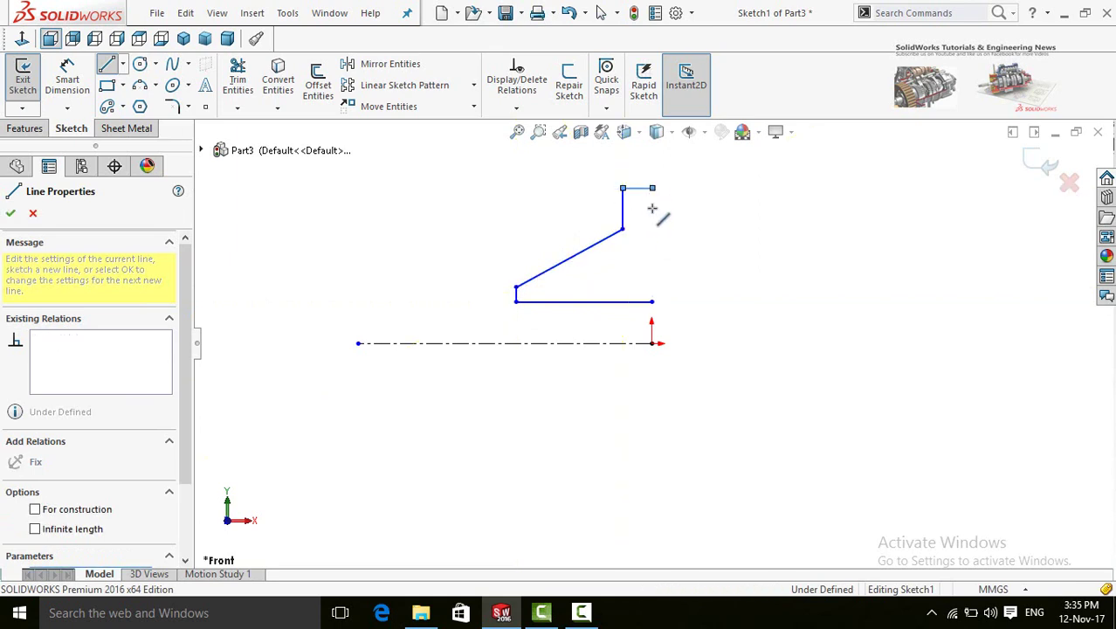
{"action": "left_click", "coordinate": [653, 187]}
{"action": "left_click", "coordinate": [653, 301]}
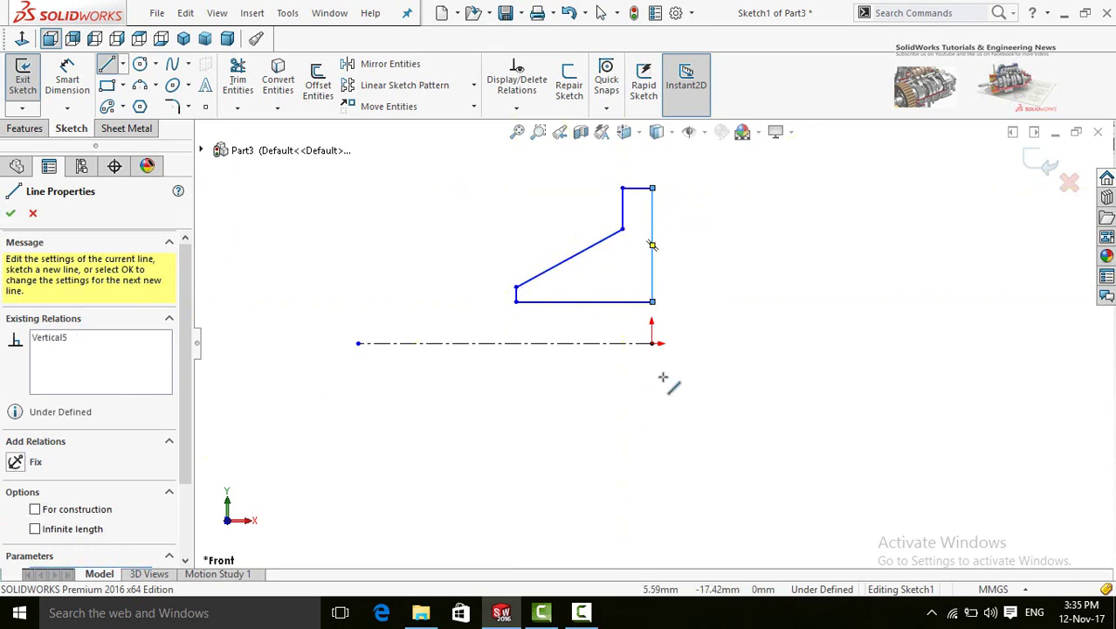
Dimension the profile's top edge across the centerline as a diameter of 150 mm
{"action": "right_click_drag", "start_coordinate": [742, 267], "coordinate": [642, 194]}
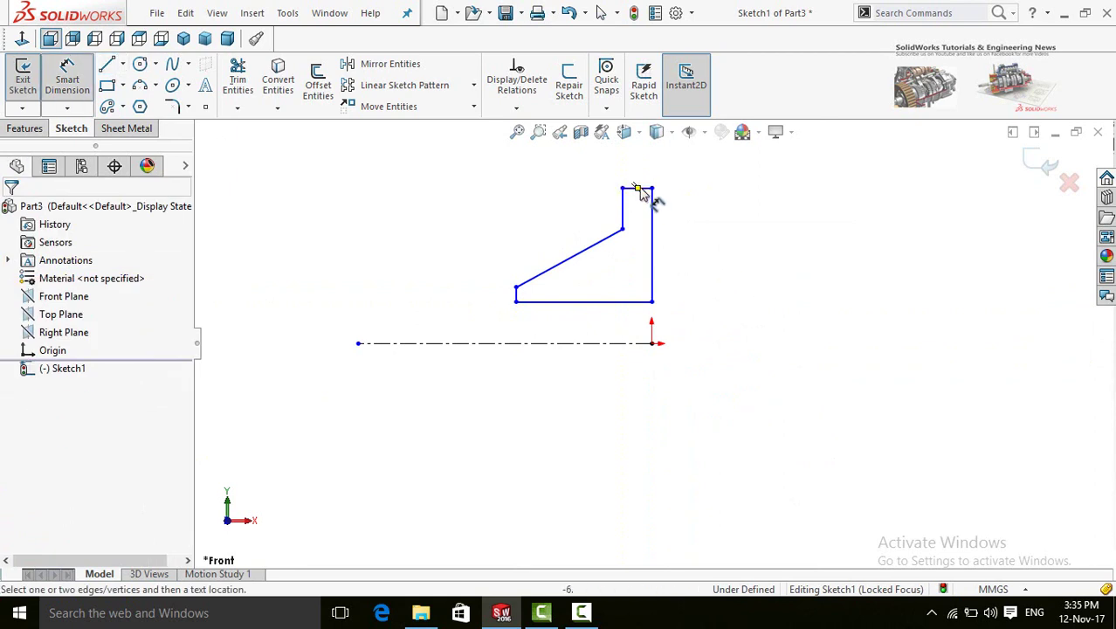
{"action": "left_click", "coordinate": [645, 188]}
{"action": "left_click", "coordinate": [631, 344]}
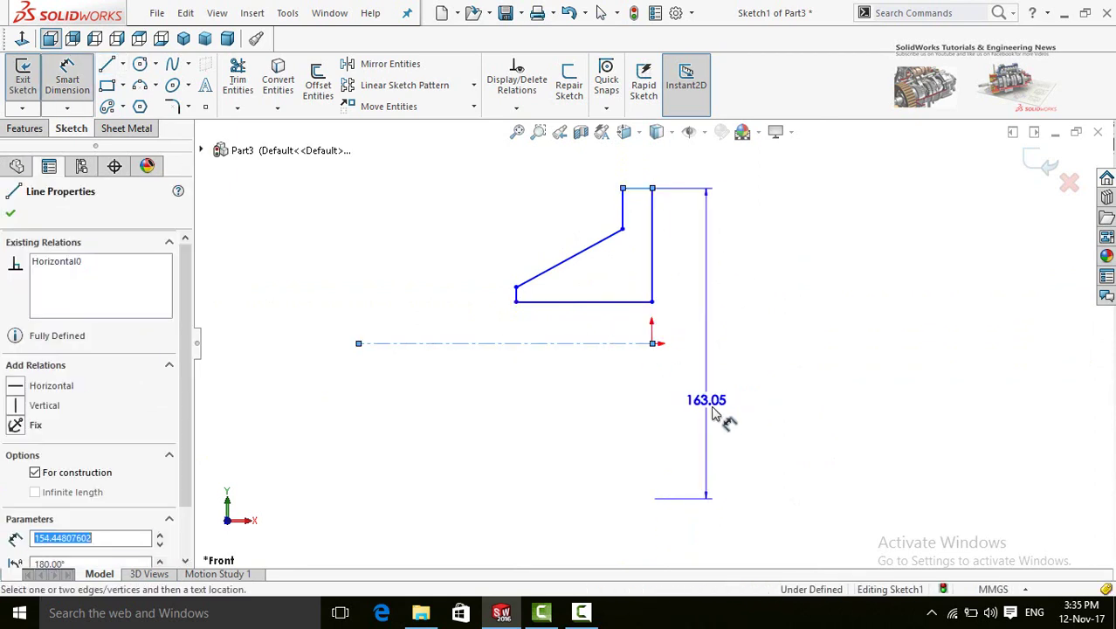
{"action": "left_click", "coordinate": [713, 411]}
{"action": "type", "text": "150"}
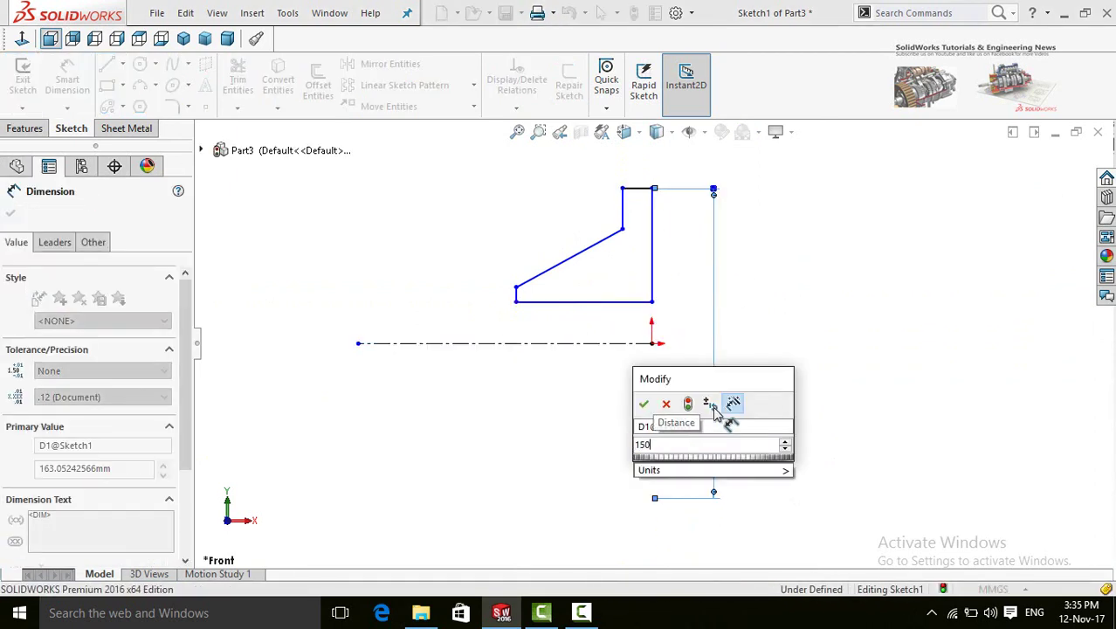
{"action": "key", "text": "Return"}
Dimension the profile's bottom edge across the centerline as a diameter of 20 mm
{"action": "left_click", "coordinate": [573, 303]}
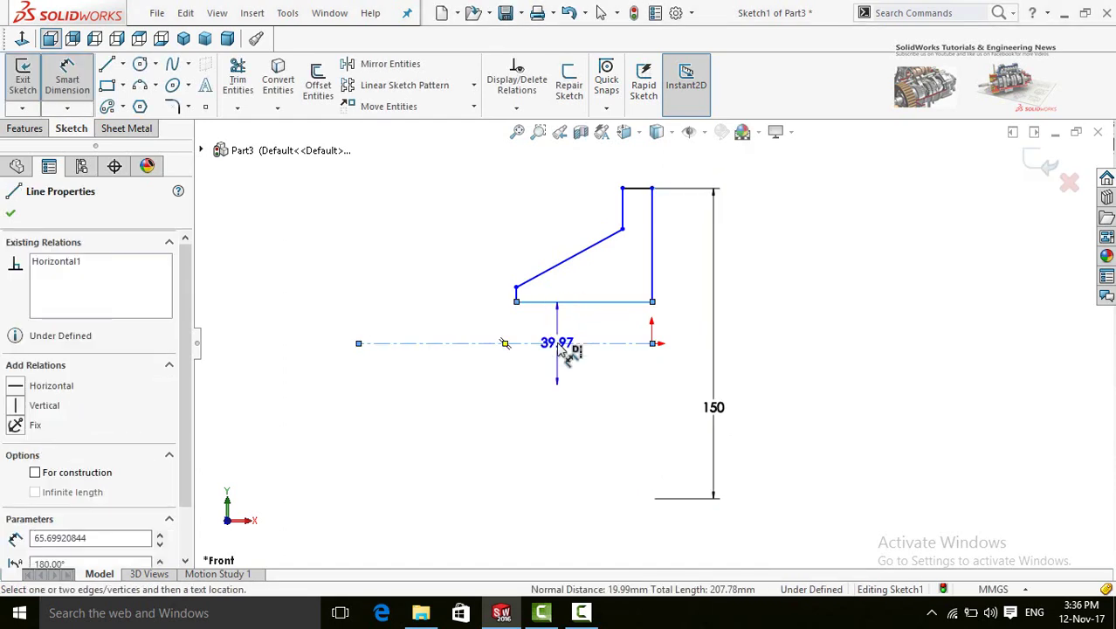
{"action": "left_click", "coordinate": [619, 422]}
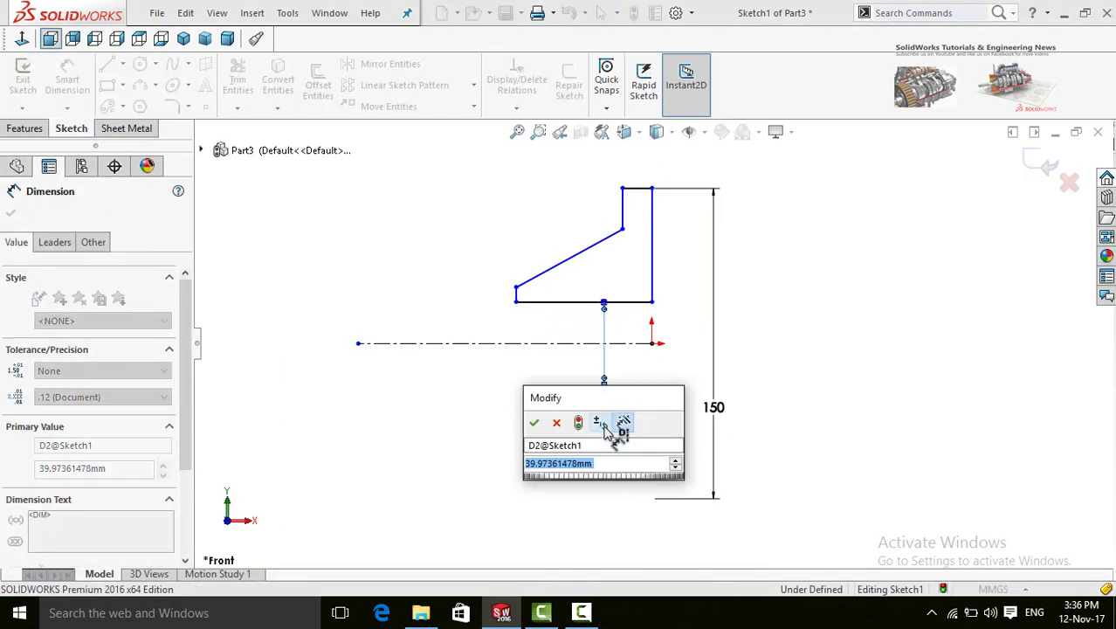
{"action": "type", "text": "20"}
{"action": "key", "text": "Return"}
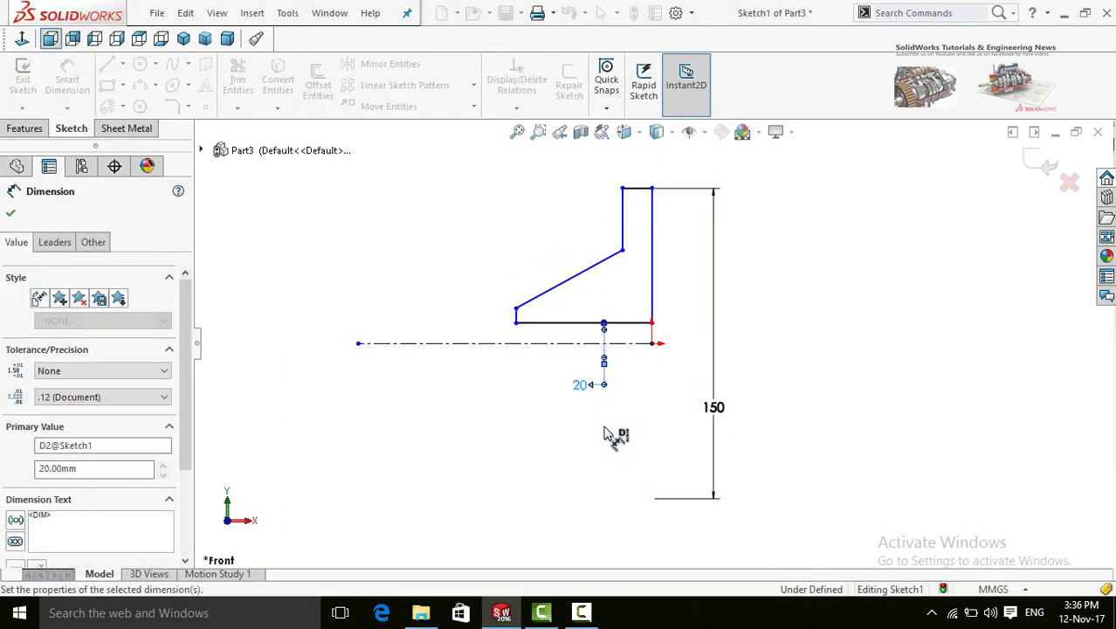
{"action": "left_click", "coordinate": [666, 429]}
Dimension the length of the profile's bottom edge as 50 mm
{"action": "left_click", "coordinate": [540, 324]}
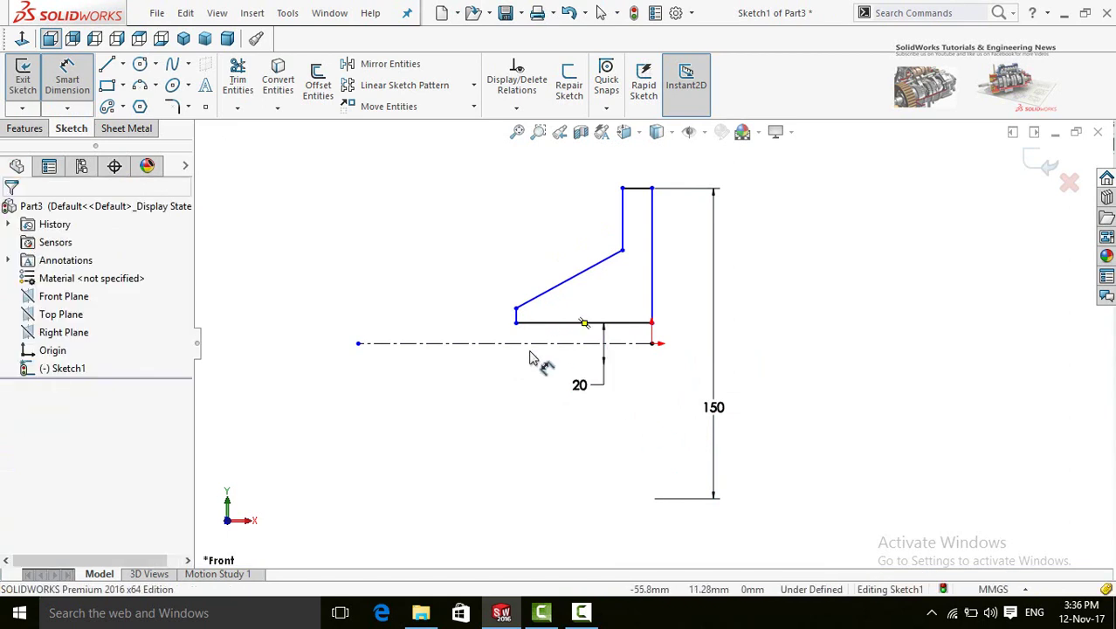
{"action": "left_click", "coordinate": [576, 449]}
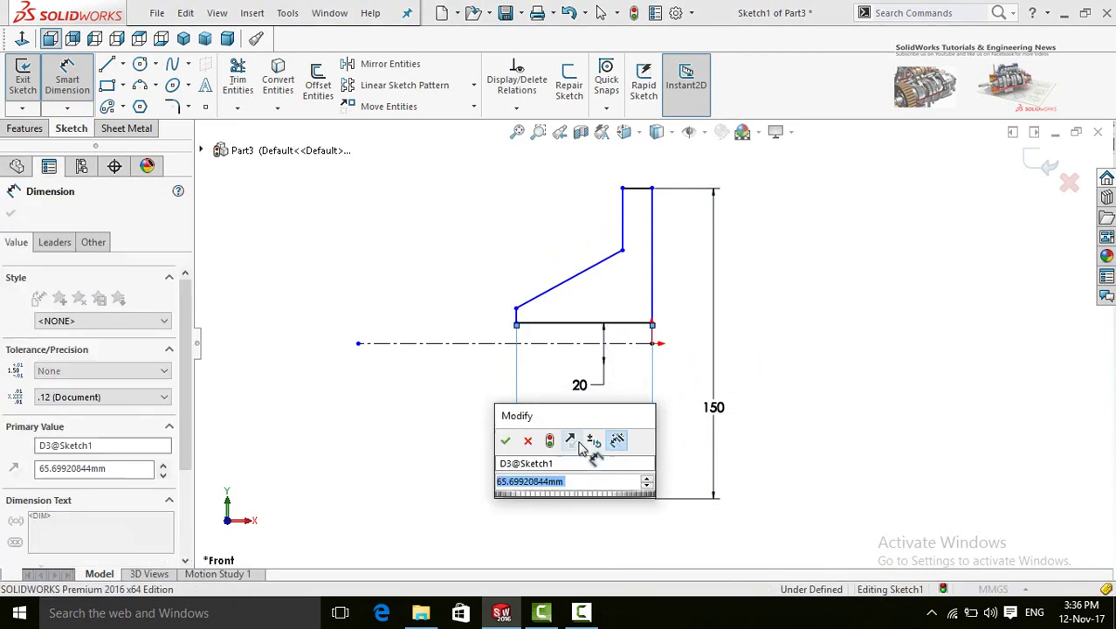
{"action": "type", "text": "50"}
{"action": "key", "text": "Return"}
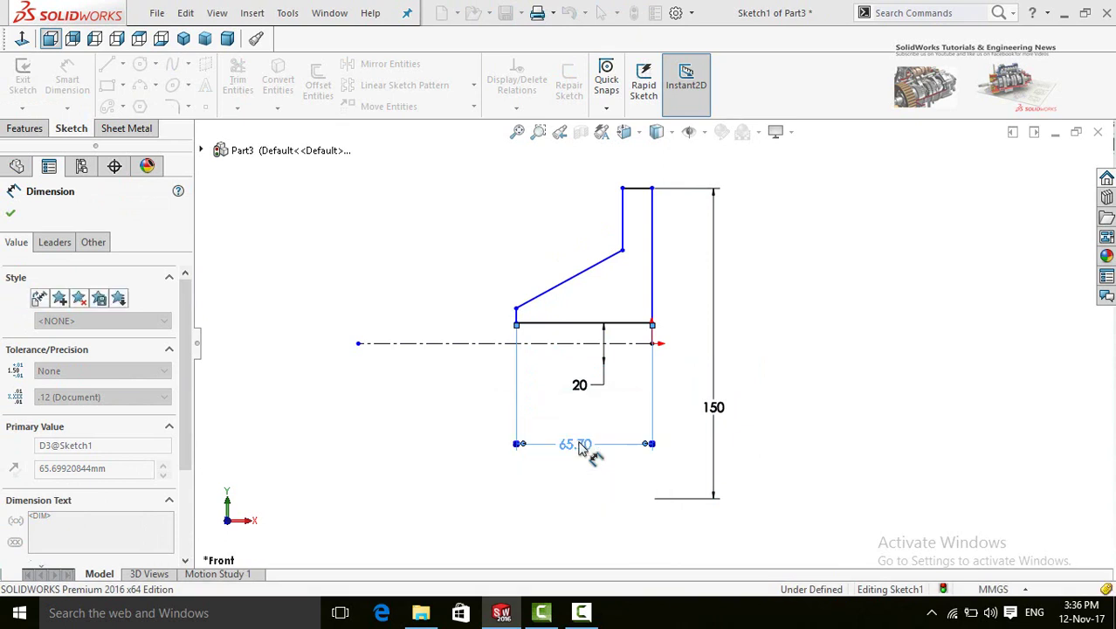
{"action": "key", "text": "Escape"}
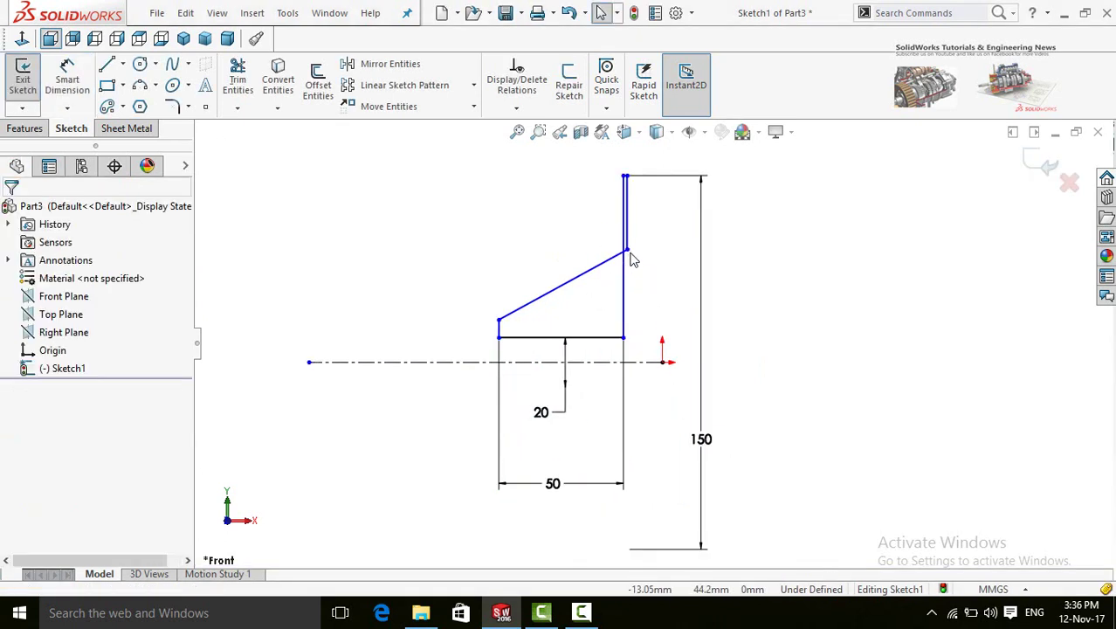
Move the slope's upper corner to the left of the long vertical edge and set the top edge's width to 5 mm
{"action": "left_click", "coordinate": [599, 252]}
{"action": "left_click", "coordinate": [822, 356]}
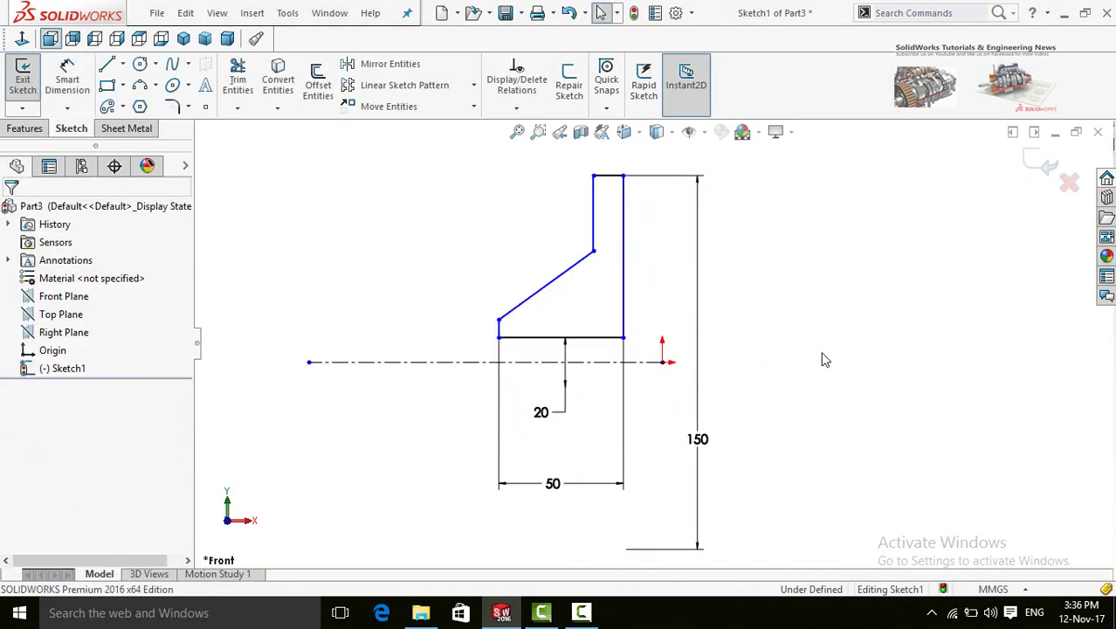
{"action": "key", "text": "d"}
{"action": "left_click", "coordinate": [607, 176]}
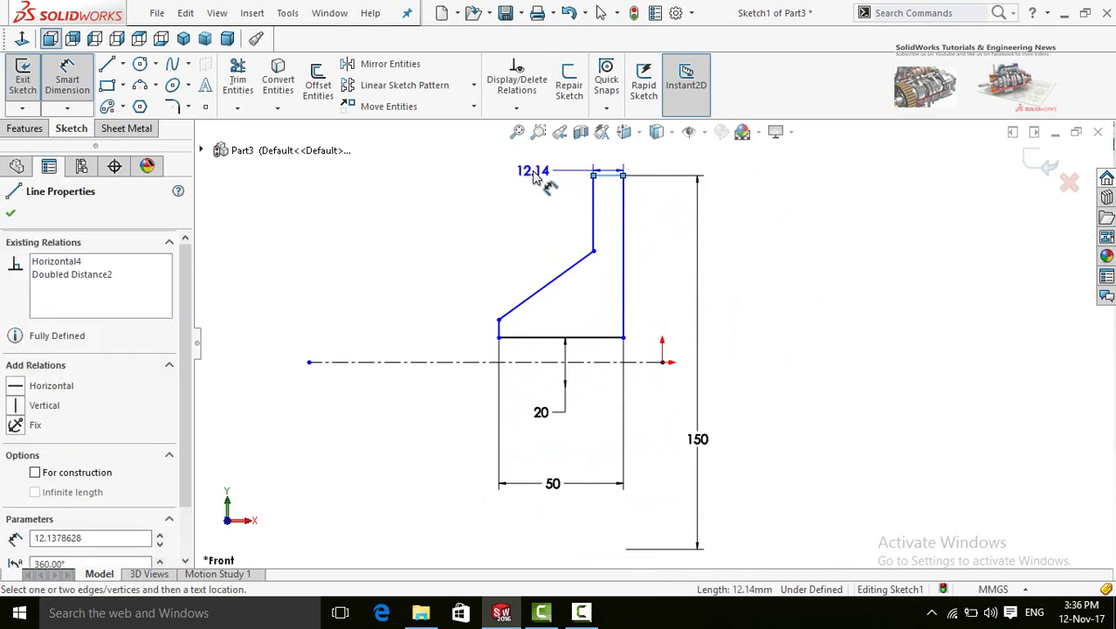
{"action": "left_click", "coordinate": [531, 170]}
{"action": "type", "text": "5"}
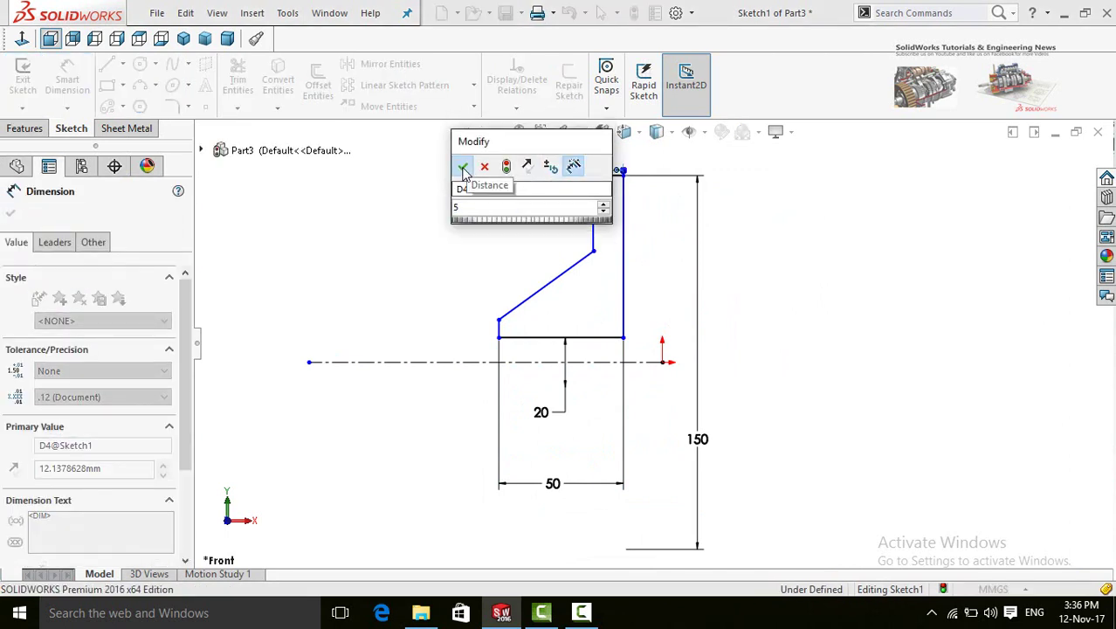
{"action": "left_click", "coordinate": [462, 166]}
Dimension the short vertical edge at the upper end of the slope as 5 mm
{"action": "left_click", "coordinate": [611, 232]}
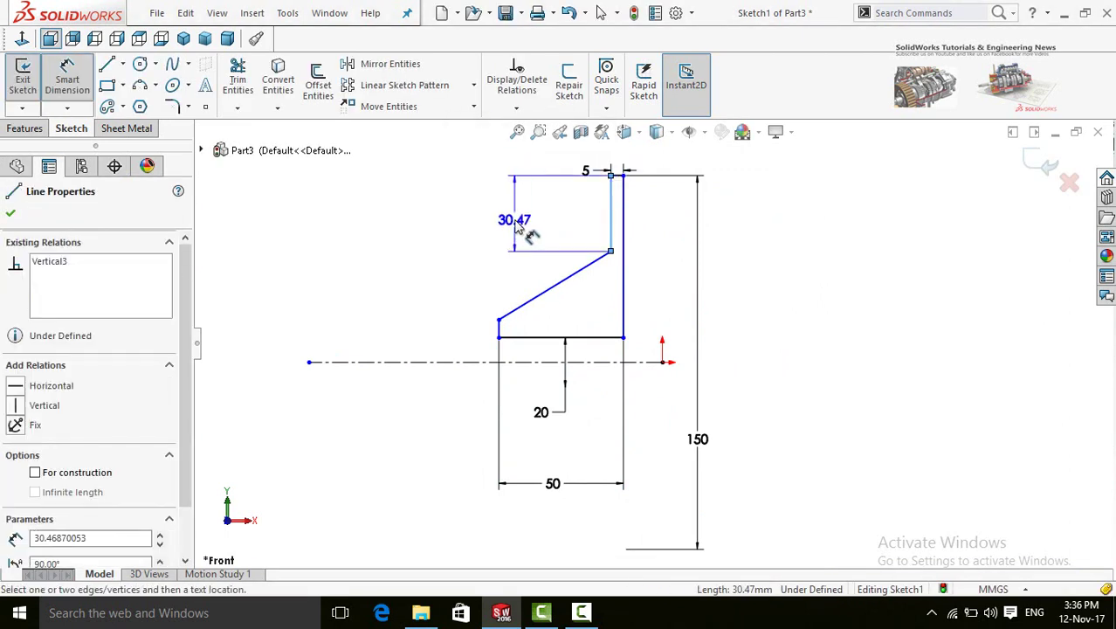
{"action": "left_click", "coordinate": [504, 255]}
{"action": "type", "text": "5"}
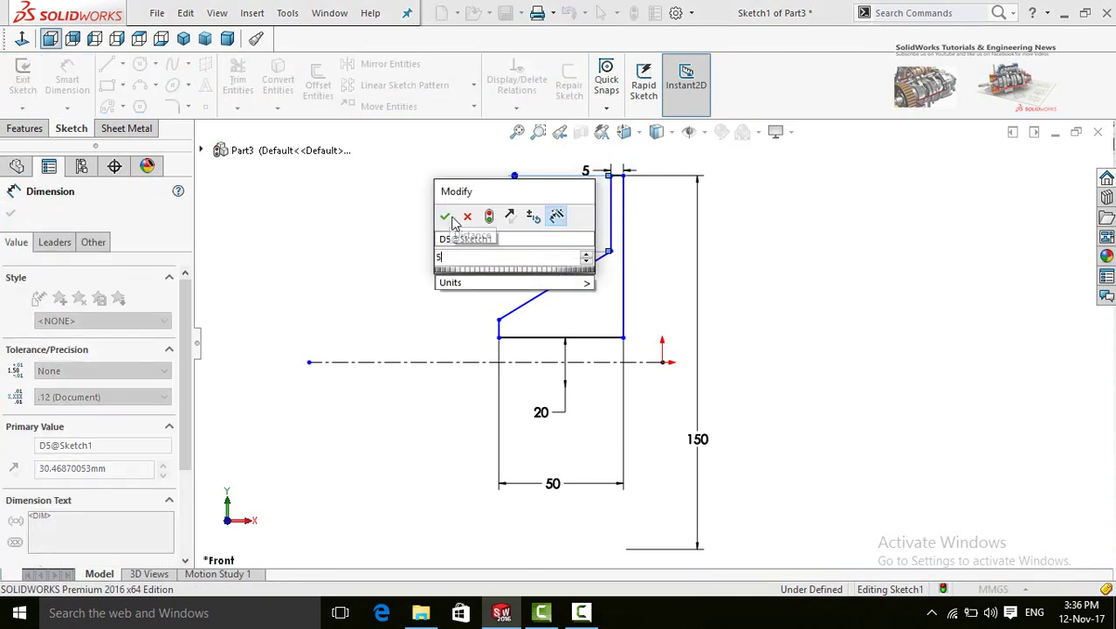
{"action": "left_click", "coordinate": [444, 216]}
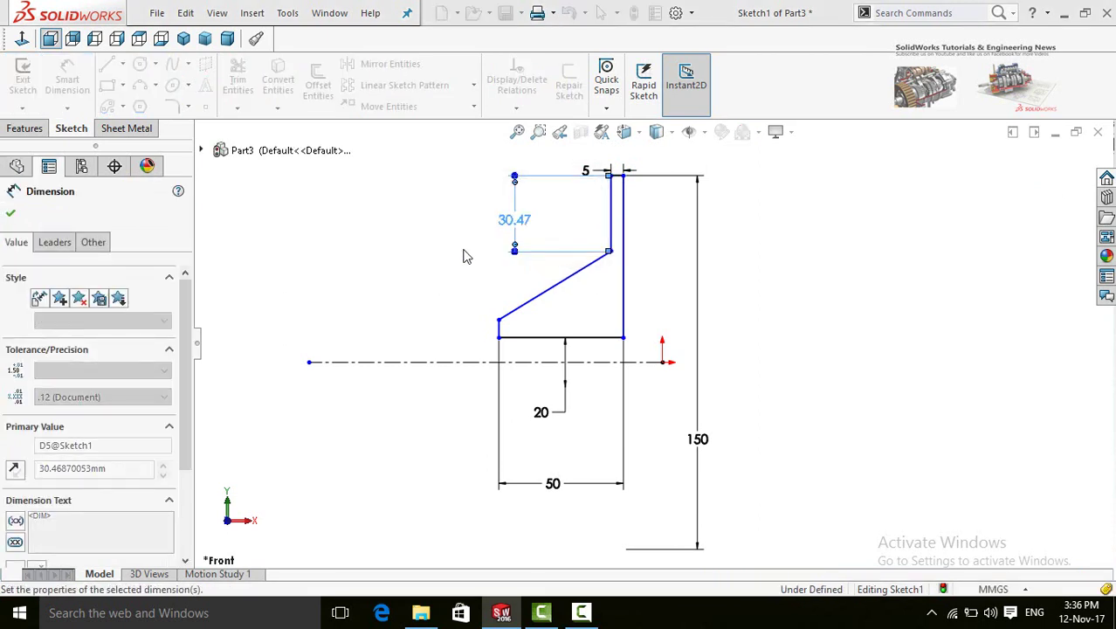
Dimension the short vertical edge at the lower-left end of the profile as 5 mm
{"action": "left_click", "coordinate": [499, 328]}
{"action": "left_click", "coordinate": [417, 289]}
{"action": "type", "text": "5"}
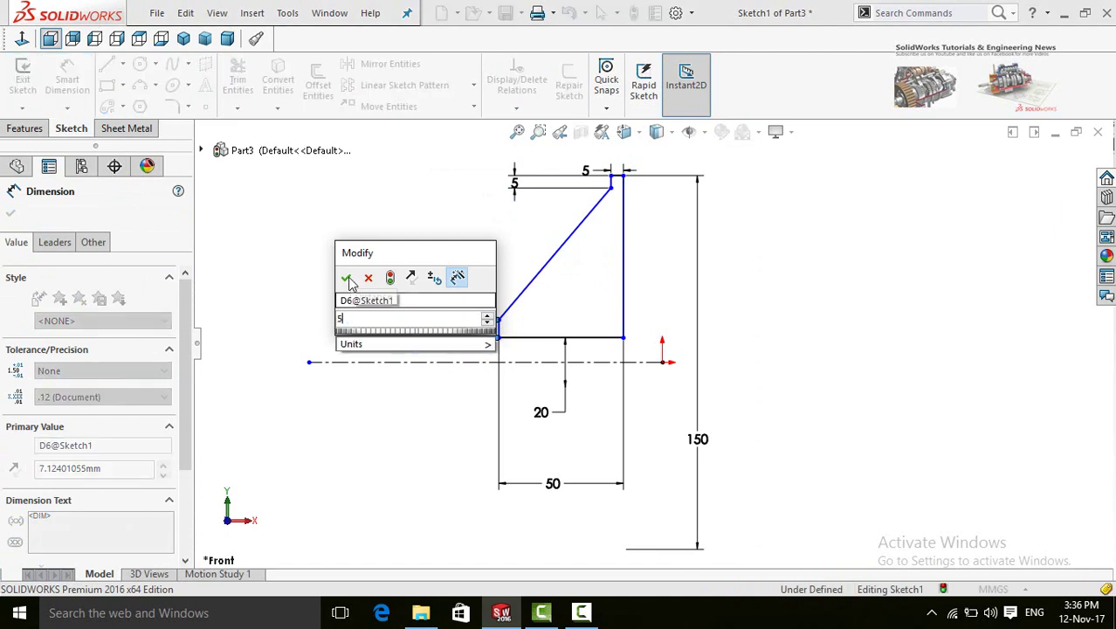
{"action": "key", "text": "Return"}
{"action": "left_click", "coordinate": [454, 402]}
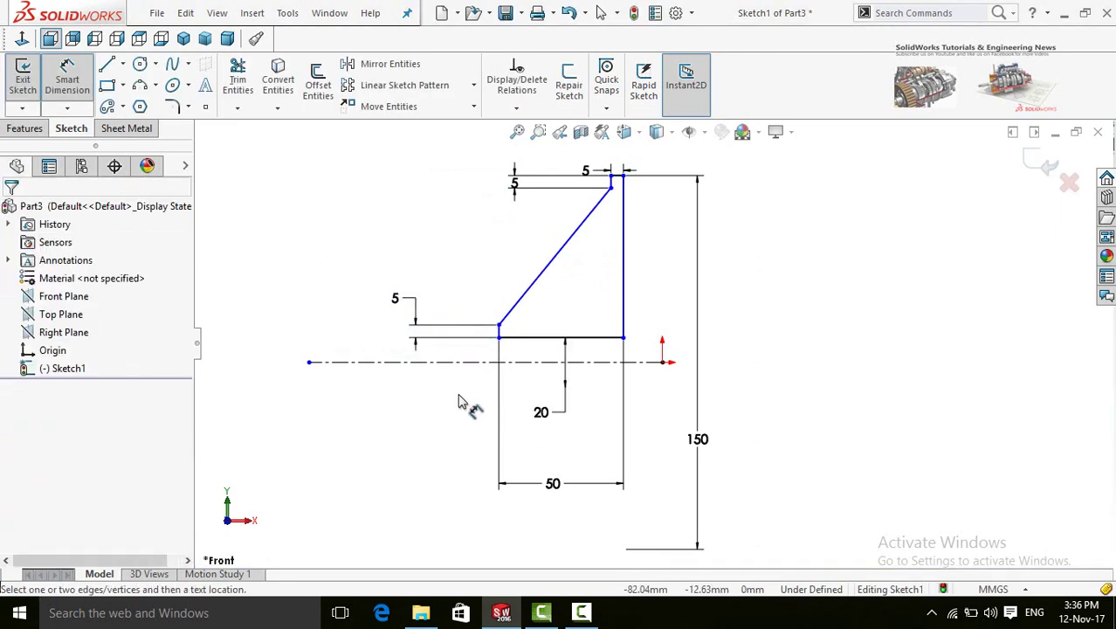
{"action": "scroll", "coordinate": [496, 398], "scroll_direction": "up", "scroll_amount": 2}
{"action": "key", "text": "Escape"}
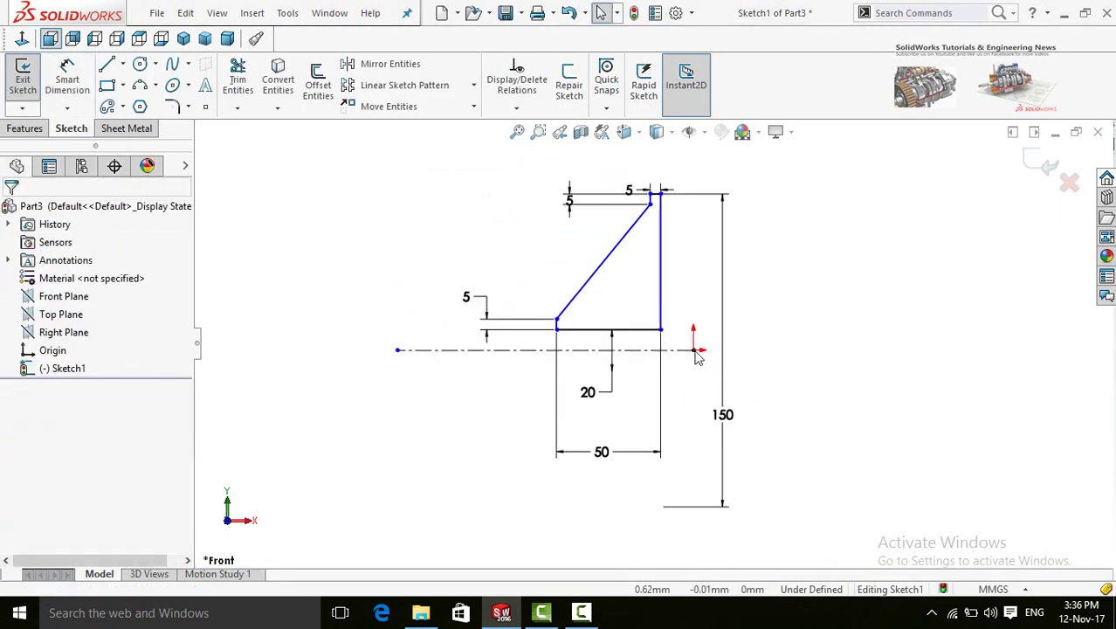
Align the hub profile's lower-right corner vertically with the origin using a Vertical relation
{"action": "left_click", "coordinate": [696, 352]}
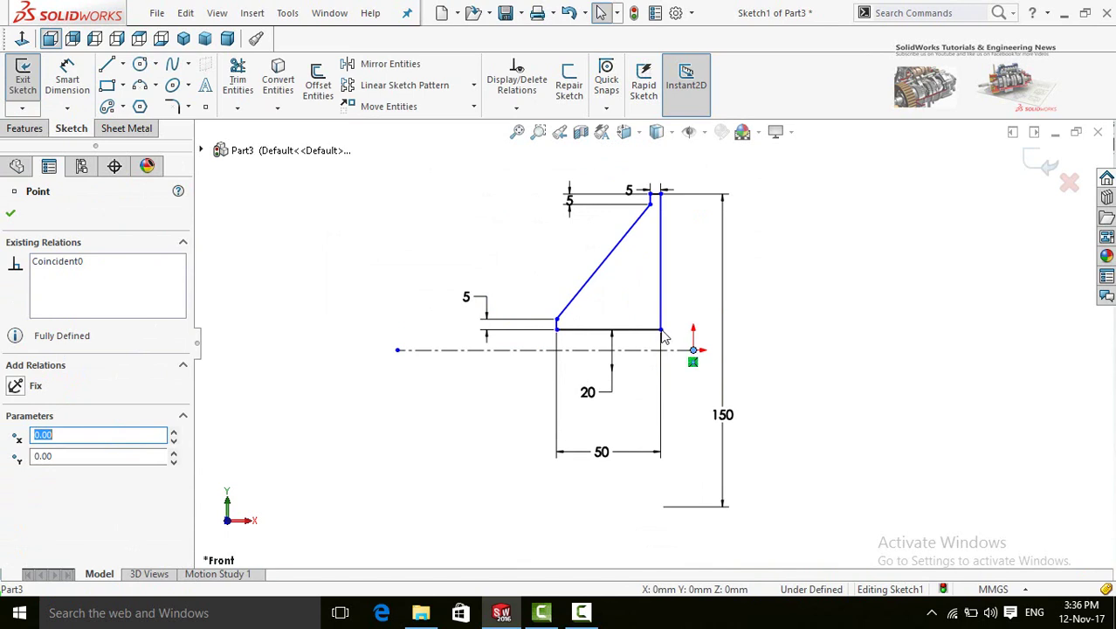
{"action": "left_click", "coordinate": [661, 330]}
{"action": "left_click", "coordinate": [694, 352], "text": "ctrl"}
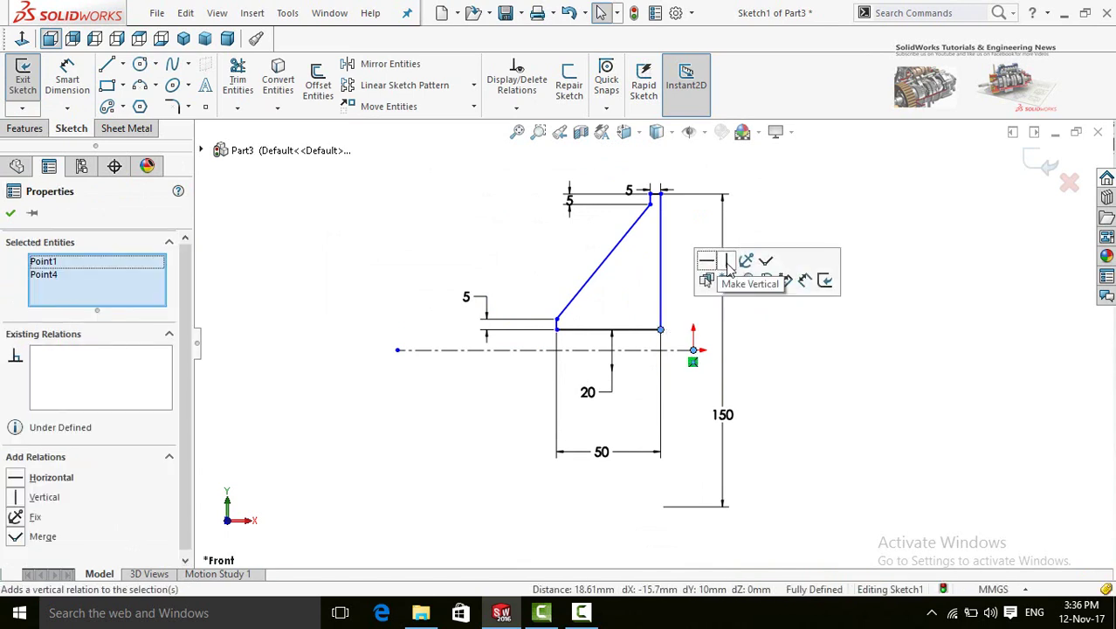
{"action": "left_click", "coordinate": [729, 263]}
{"action": "left_click", "coordinate": [821, 413]}
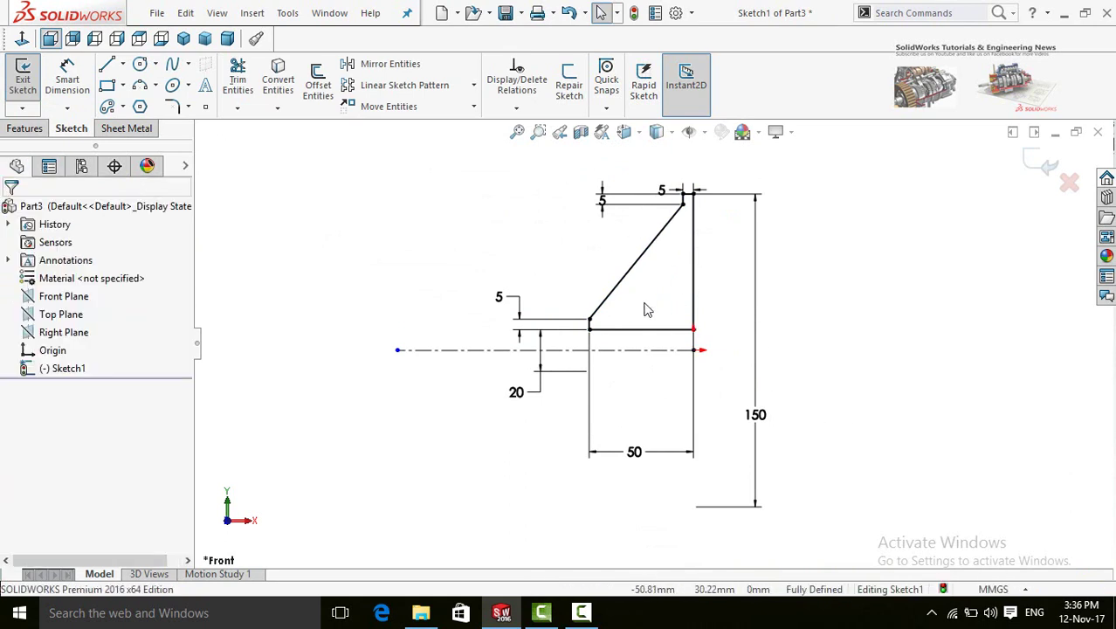
Sketch a rectangle about 47 by 10 mm above and left of the hub profile, and dimension its upper edge at 170 mm diameter about the centerline
{"action": "scroll", "coordinate": [640, 333], "scroll_direction": "up", "scroll_amount": 1}
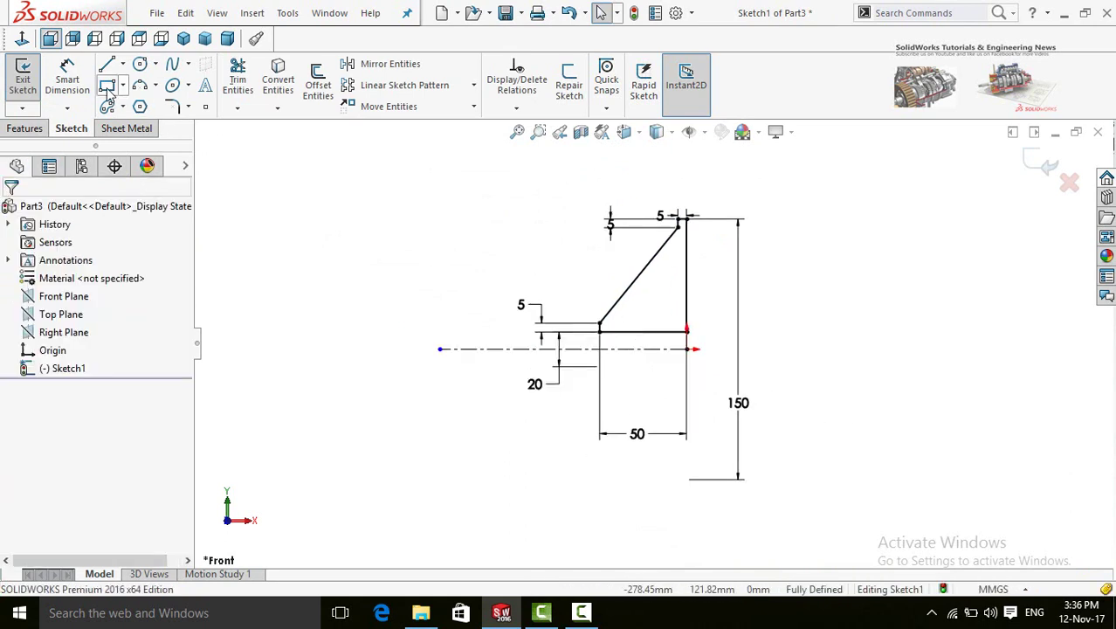
{"action": "mouse_move", "coordinate": [461, 172]}
{"action": "left_mouse_down"}
{"action": "mouse_move", "coordinate": [473, 189]}
{"action": "mouse_move", "coordinate": [543, 187]}
{"action": "left_mouse_up"}
{"action": "right_click_drag", "start_coordinate": [428, 336], "coordinate": [417, 213]}
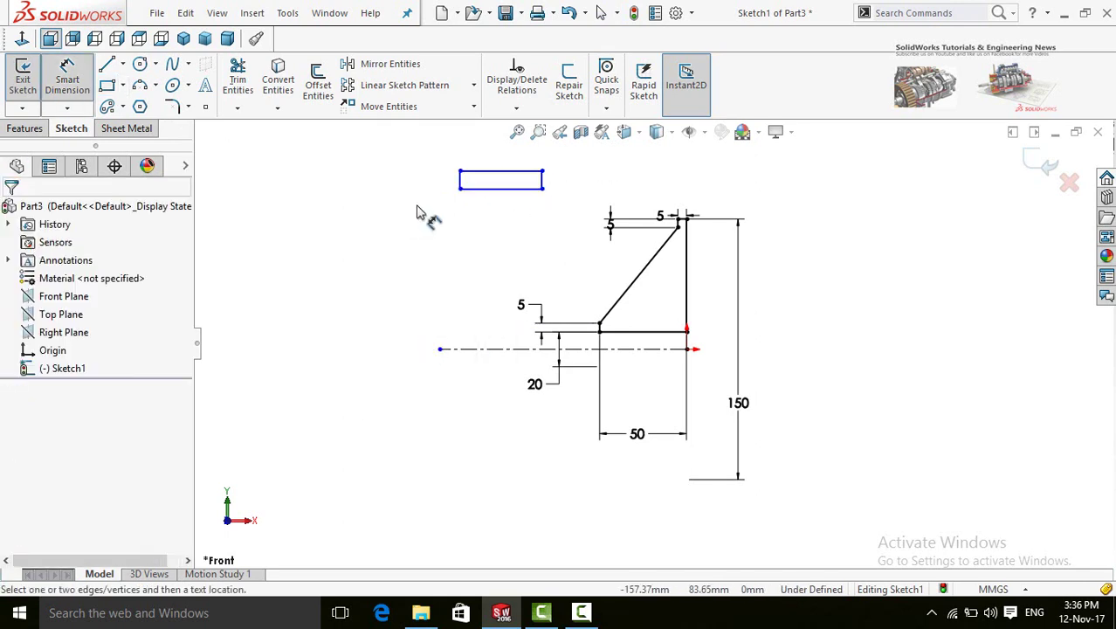
{"action": "left_click", "coordinate": [482, 187]}
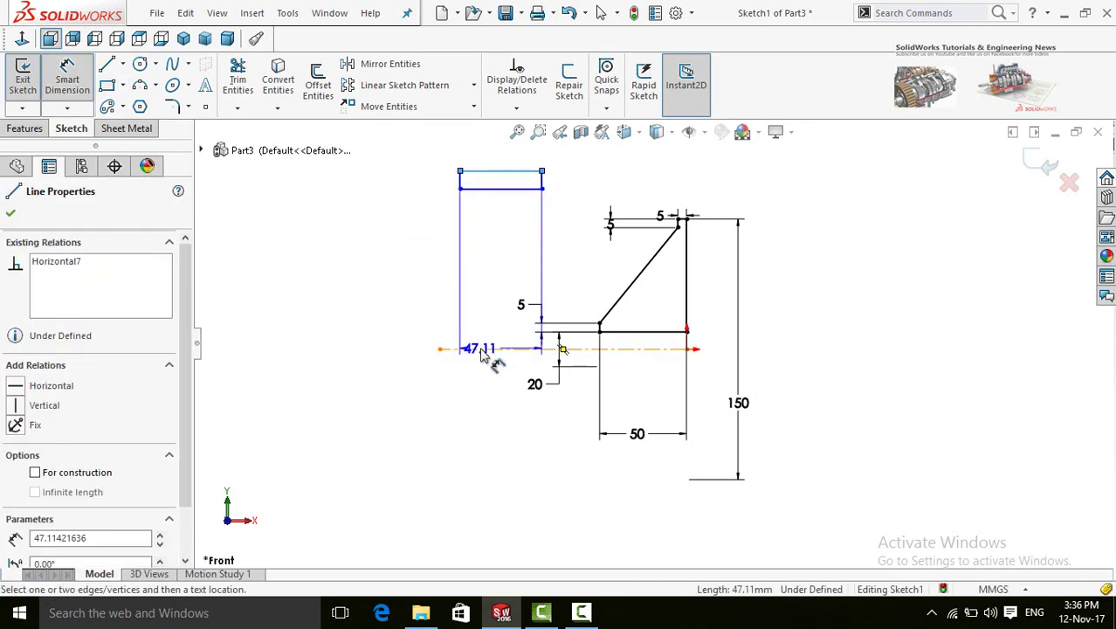
{"action": "left_click", "coordinate": [481, 354]}
{"action": "left_click", "coordinate": [446, 437]}
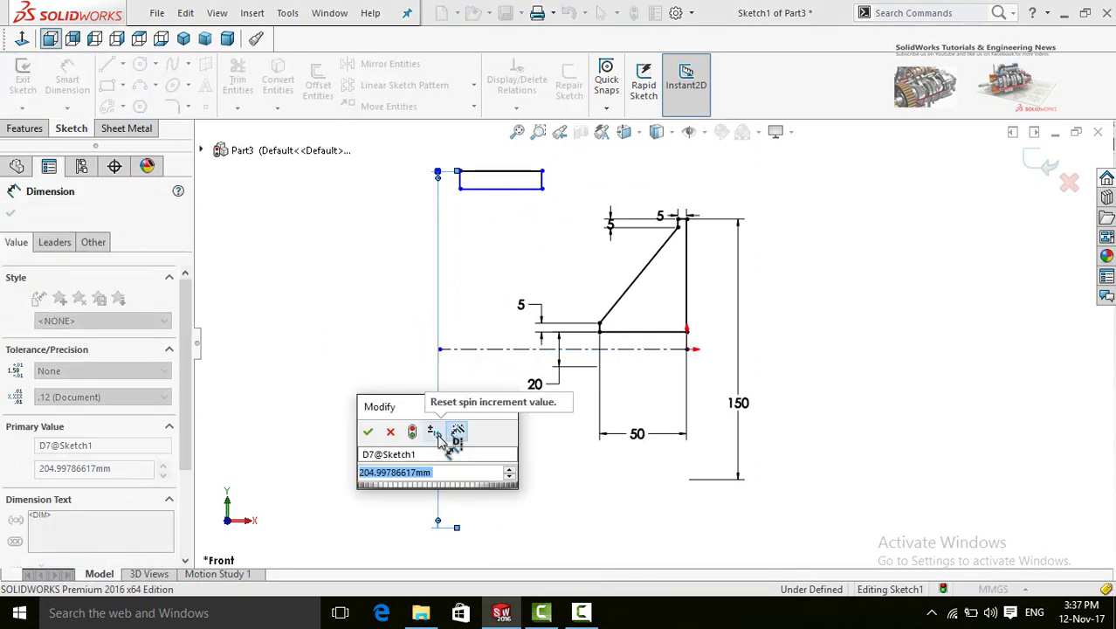
{"action": "type", "text": "170"}
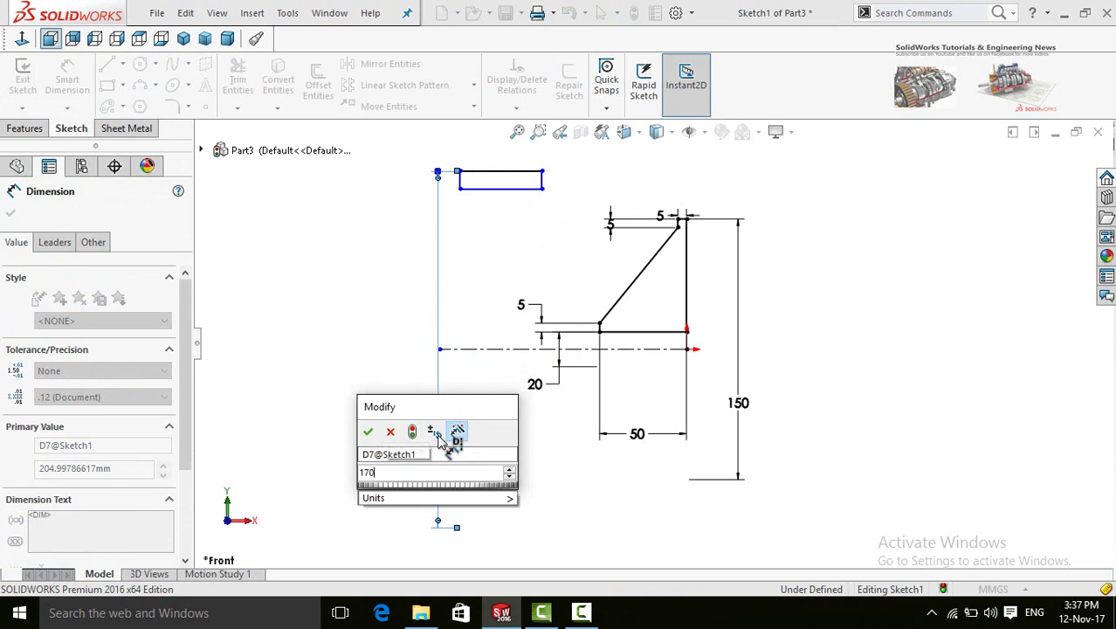
{"action": "key", "text": "Return"}
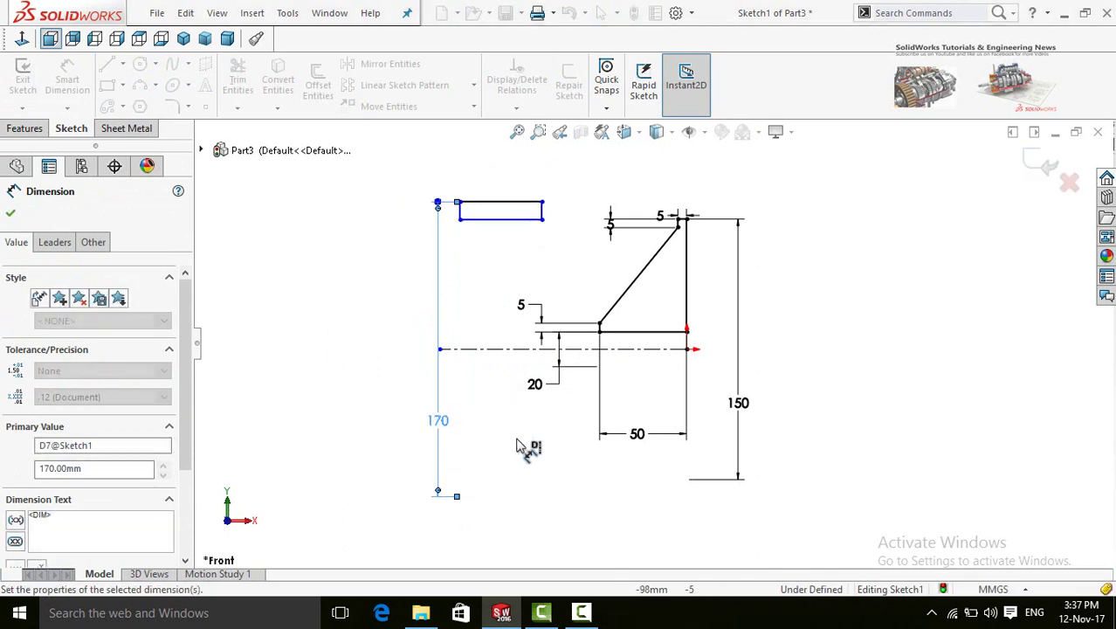
Dimension the length of the rectangle's lower edge as 30 mm
{"action": "scroll", "coordinate": [590, 288], "scroll_direction": "down", "scroll_amount": 2}
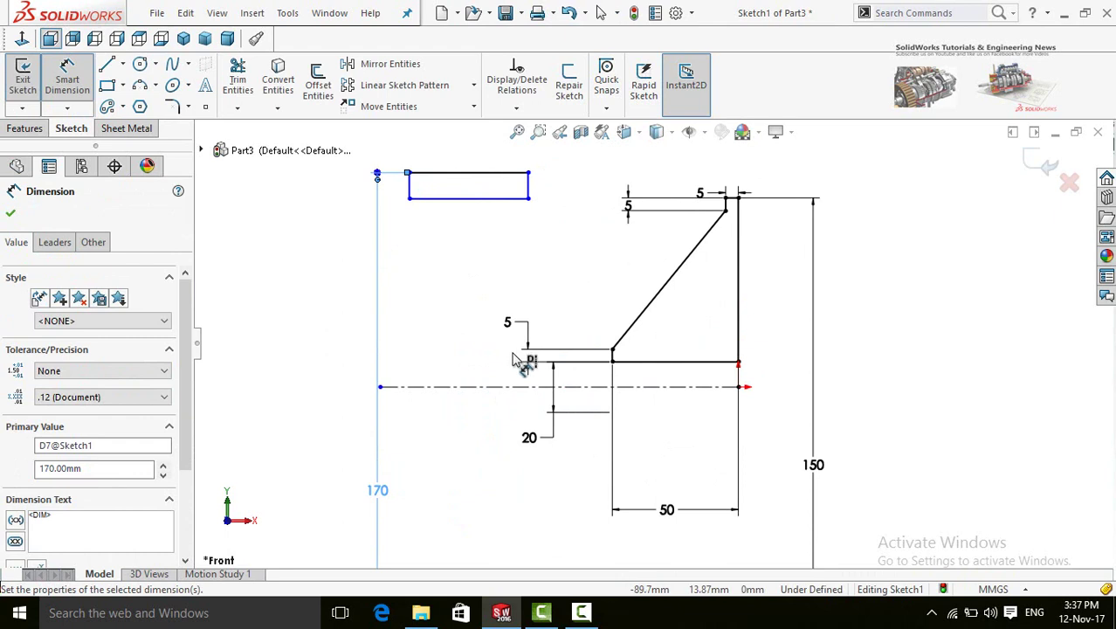
{"action": "scroll", "coordinate": [524, 361], "scroll_direction": "up", "scroll_amount": 2}
{"action": "left_click", "coordinate": [521, 245]}
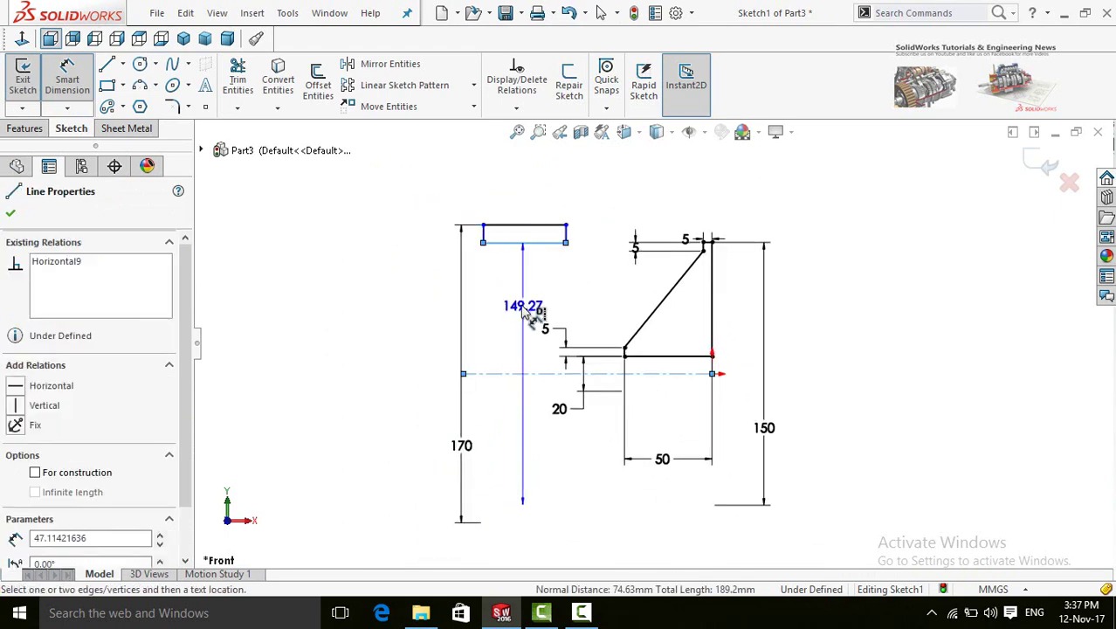
{"action": "left_click", "coordinate": [516, 299]}
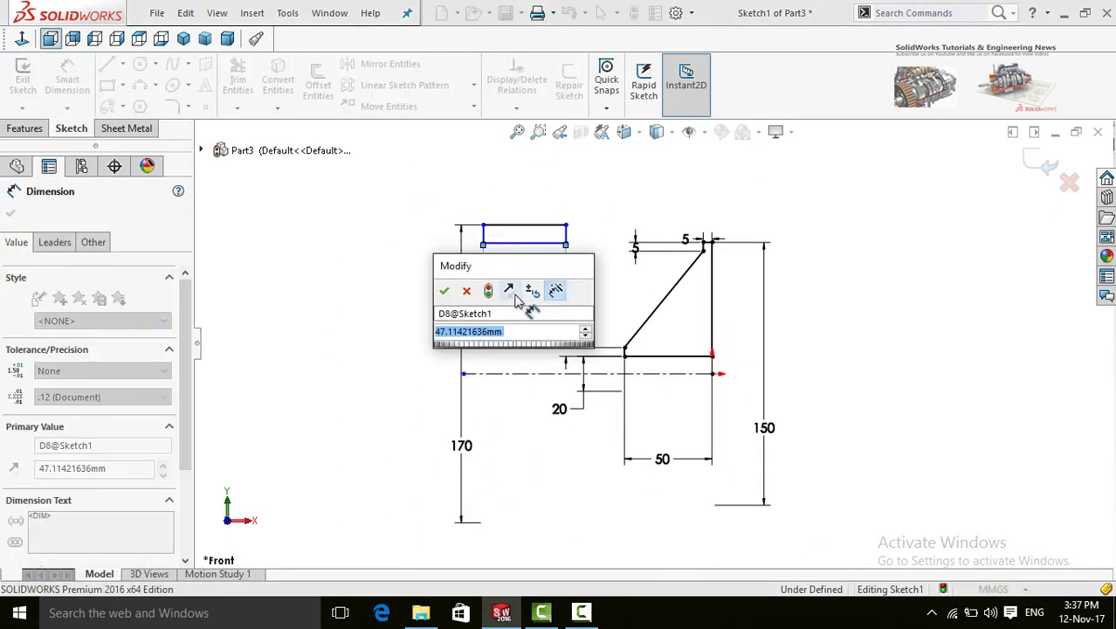
{"action": "type", "text": "30"}
{"action": "key", "text": "Return"}
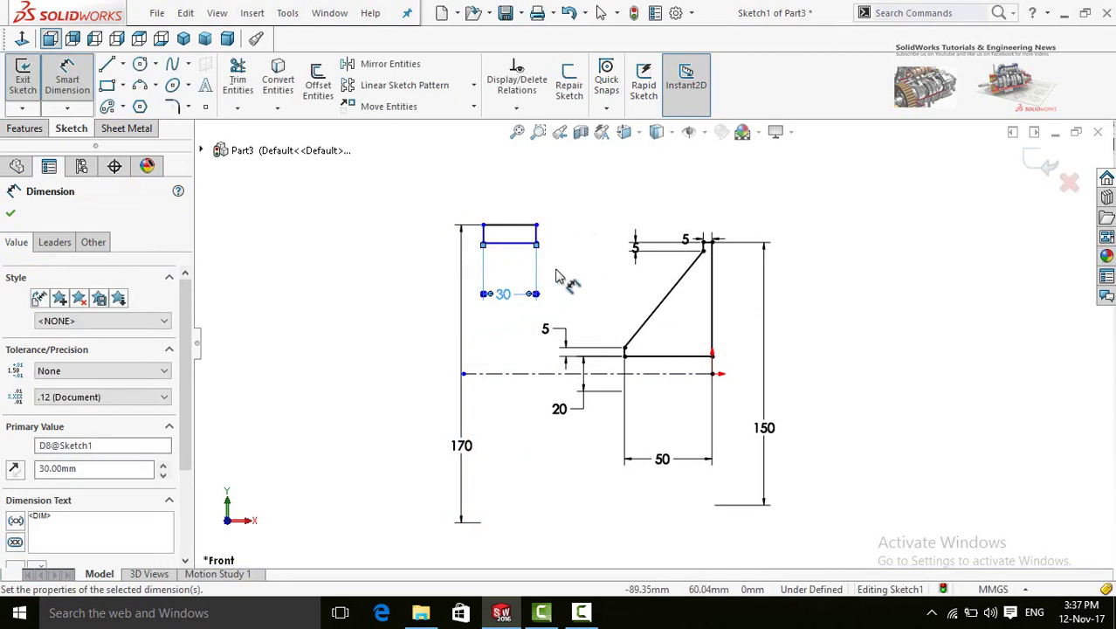
Dimension the horizontal distance between the rectangle's right edge and the hub profile's short left edge as 40 mm
{"action": "left_click", "coordinate": [537, 238]}
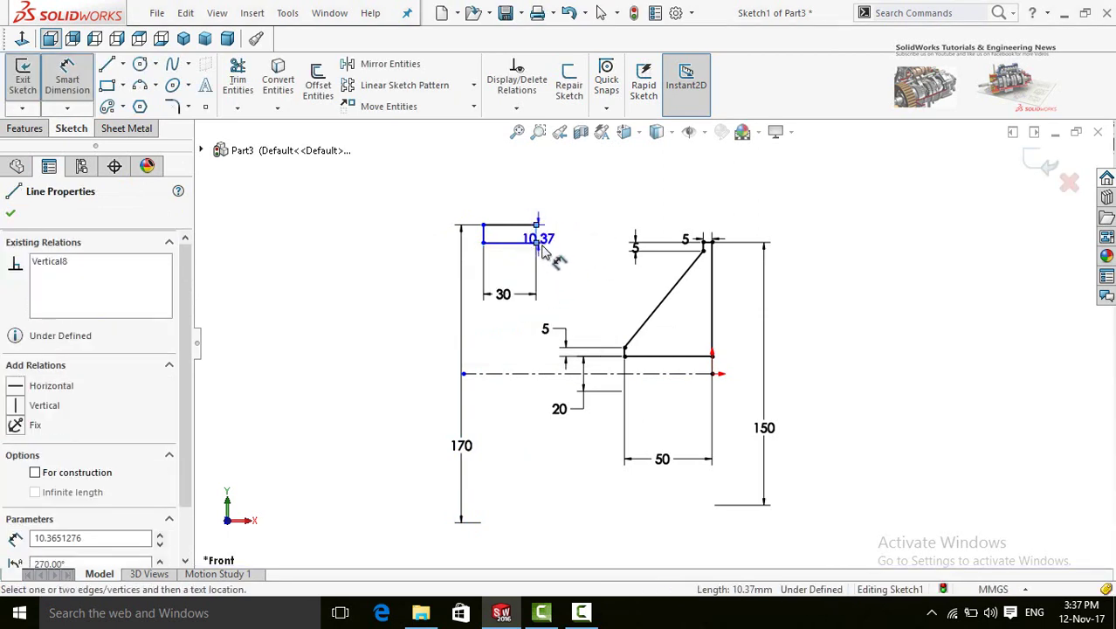
{"action": "scroll", "coordinate": [620, 365], "scroll_direction": "down", "scroll_amount": 5}
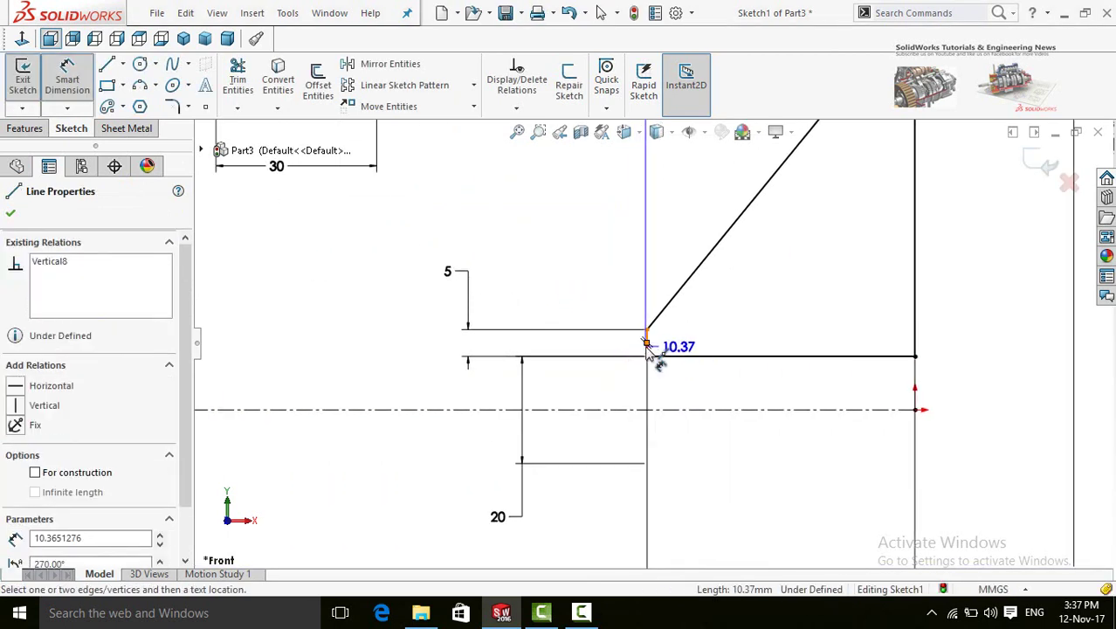
{"action": "left_click", "coordinate": [568, 330]}
{"action": "scroll", "coordinate": [561, 297], "scroll_direction": "up", "scroll_amount": 5}
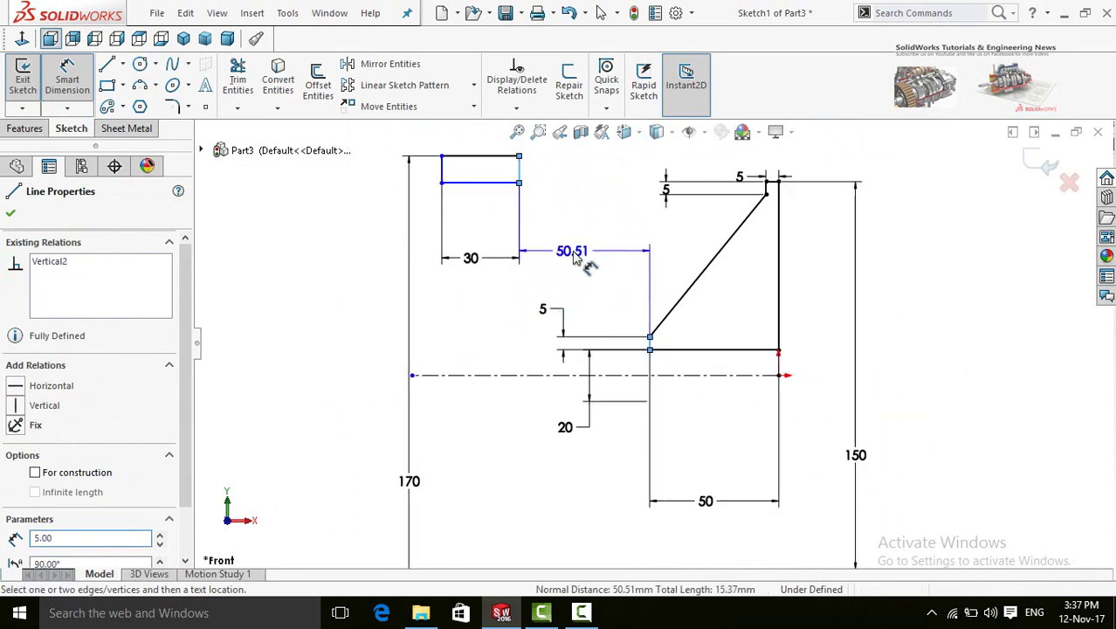
{"action": "left_click", "coordinate": [574, 292]}
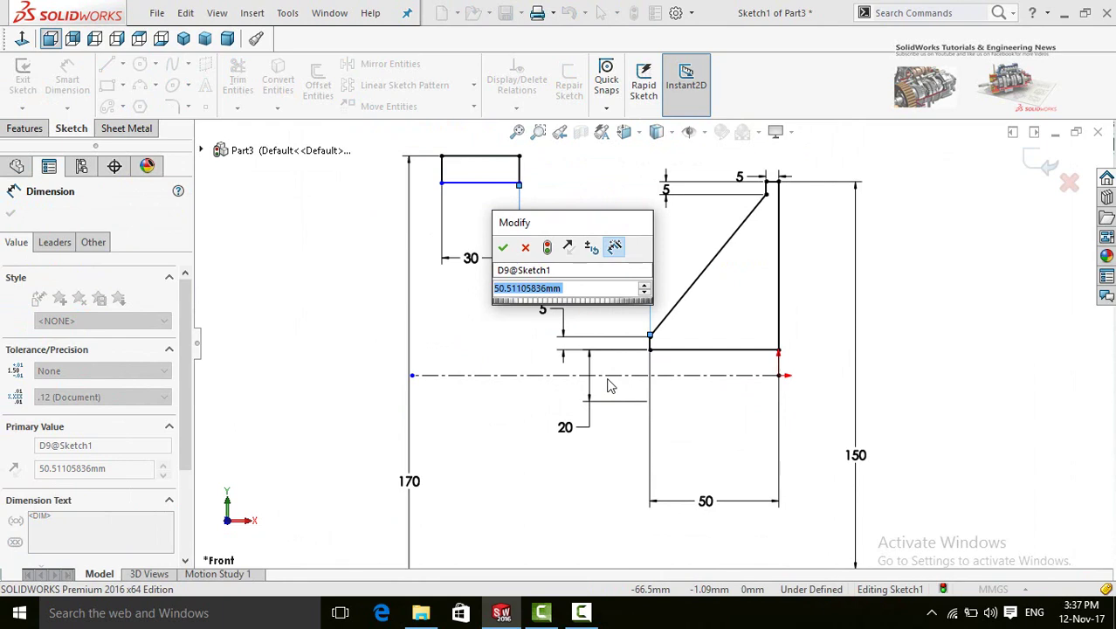
{"action": "type", "text": "40"}
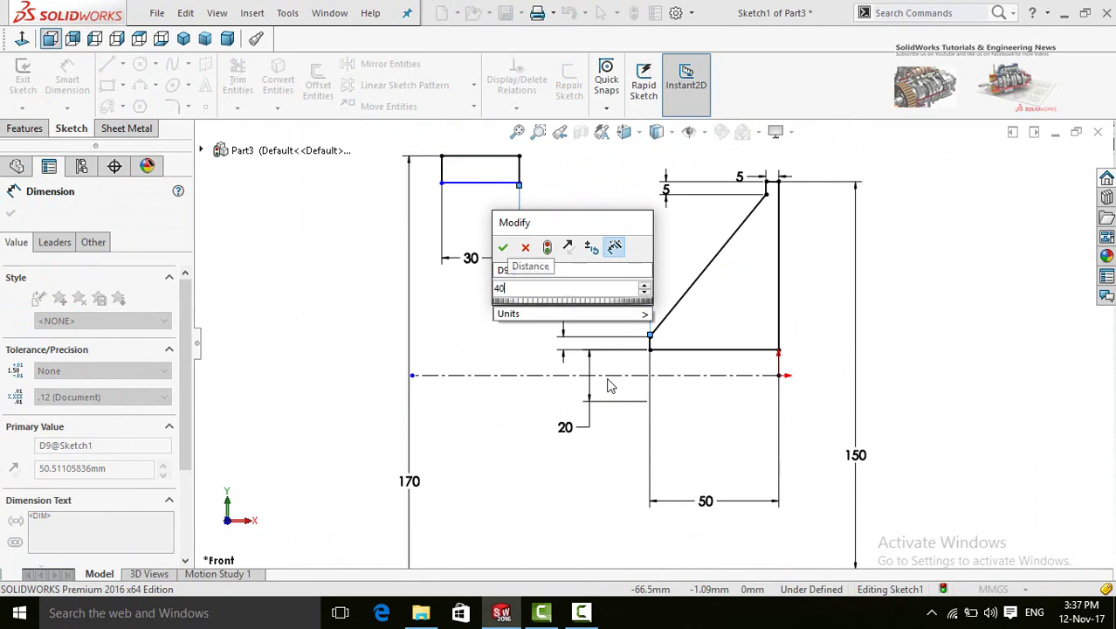
{"action": "key", "text": "Return"}
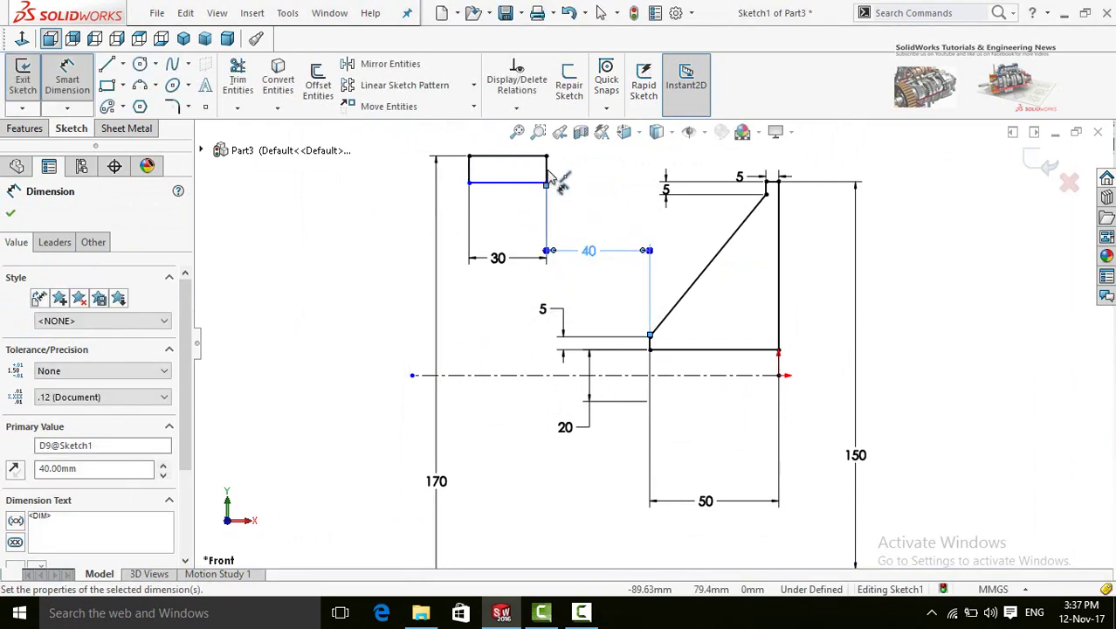
Dimension the rectangle's right edge as 5 mm high and fit the whole sketch in view
{"action": "left_click", "coordinate": [546, 170]}
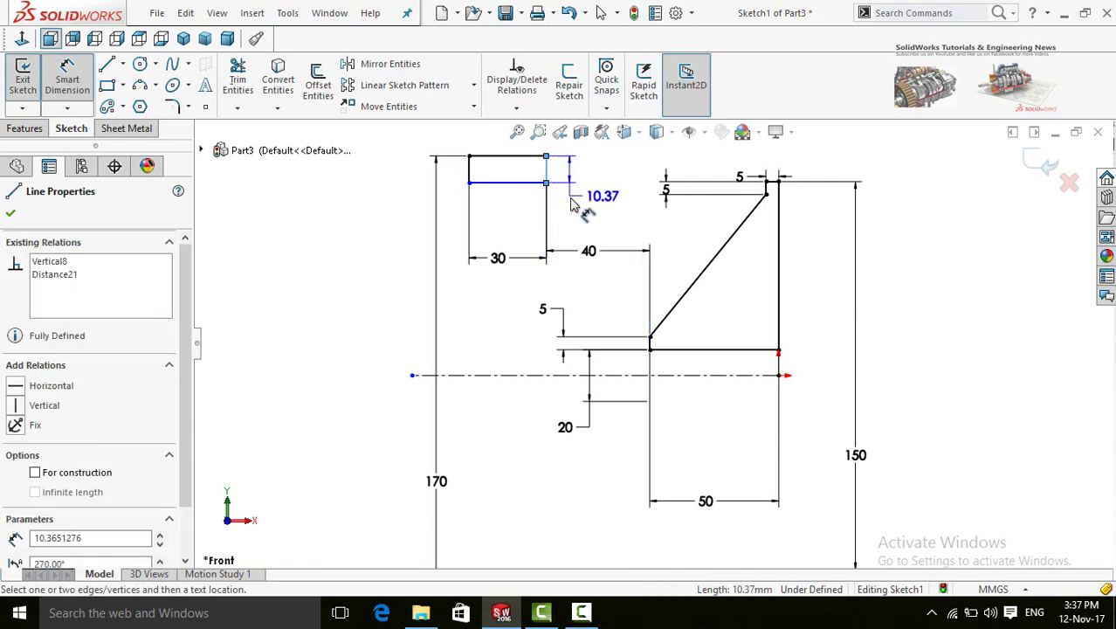
{"action": "left_click", "coordinate": [578, 207]}
{"action": "type", "text": "5"}
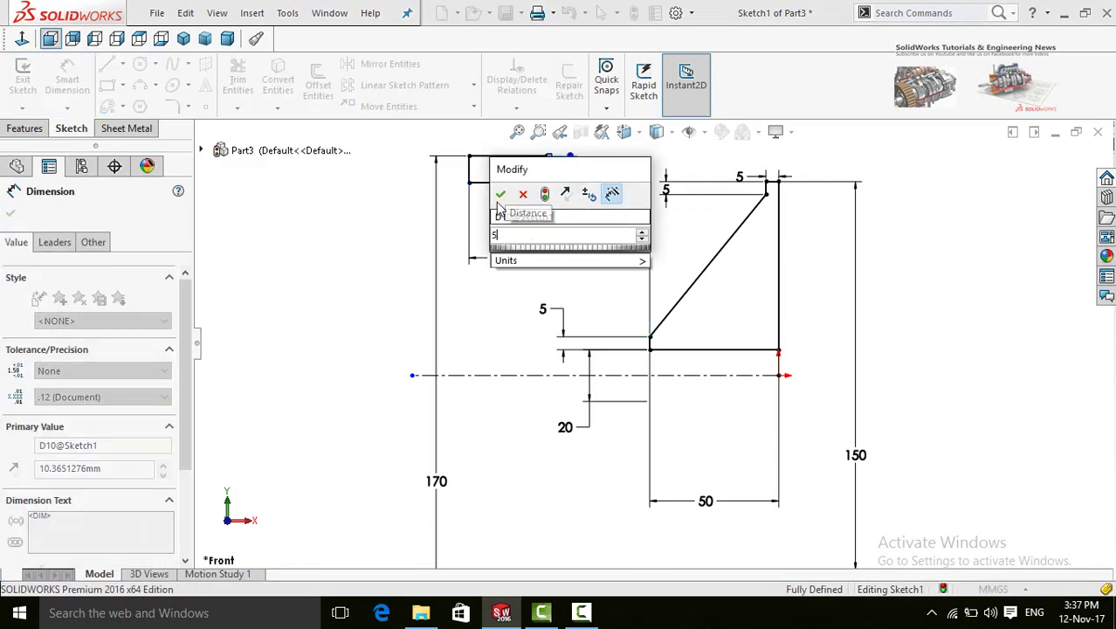
{"action": "key", "text": "Return"}
{"action": "key", "text": "Escape"}
{"action": "key", "text": "f"}
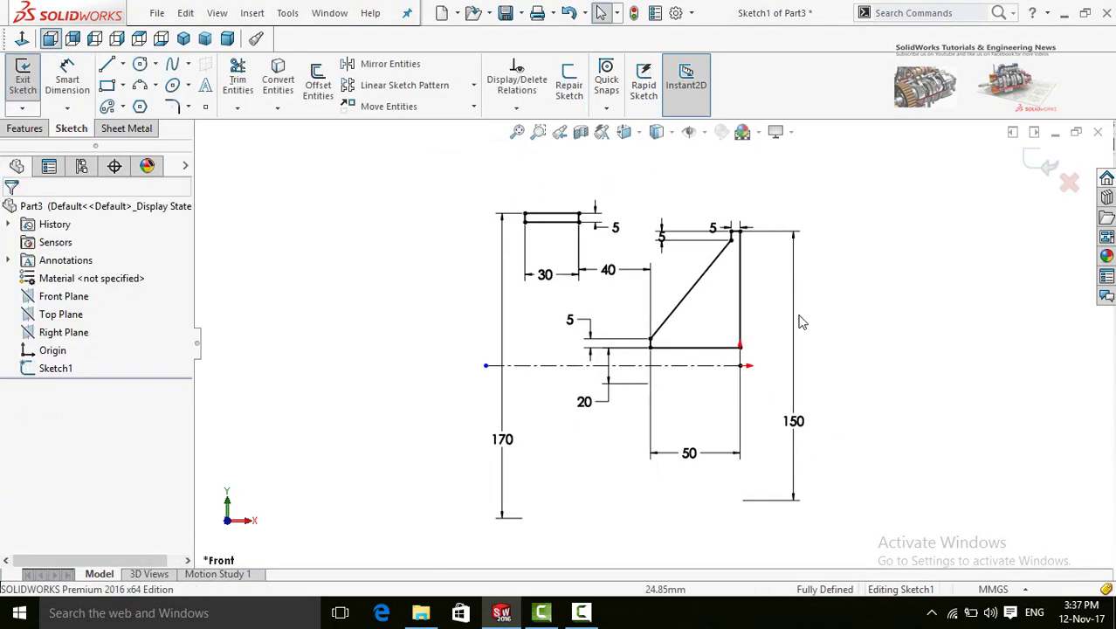
Revolve both closed profiles 360° about the horizontal centerline
{"action": "left_click", "coordinate": [25, 129]}
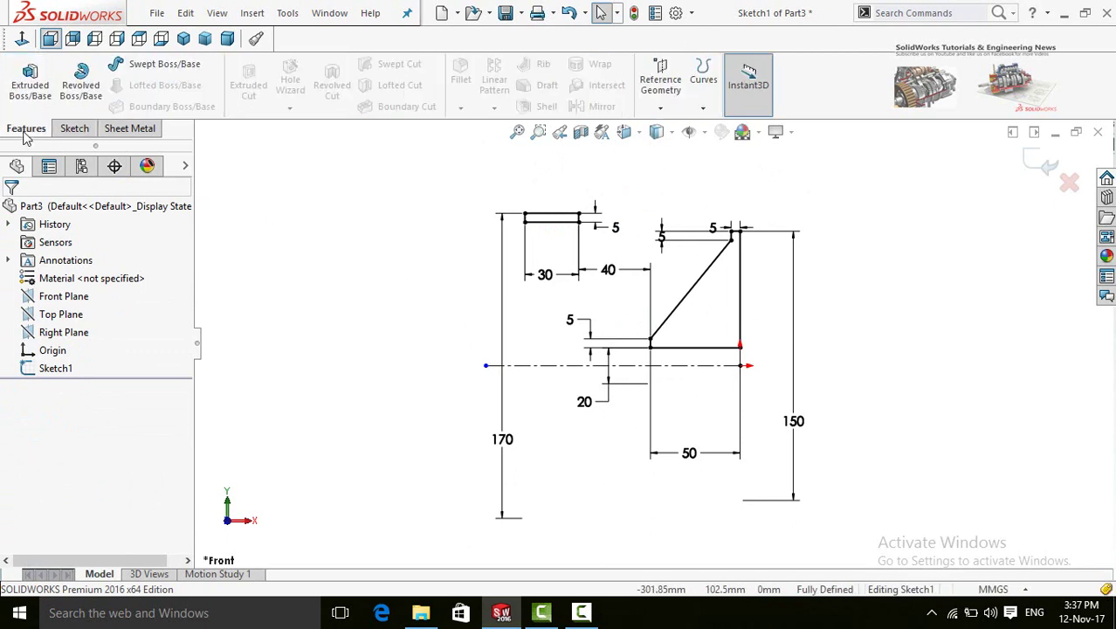
{"action": "left_click", "coordinate": [90, 93]}
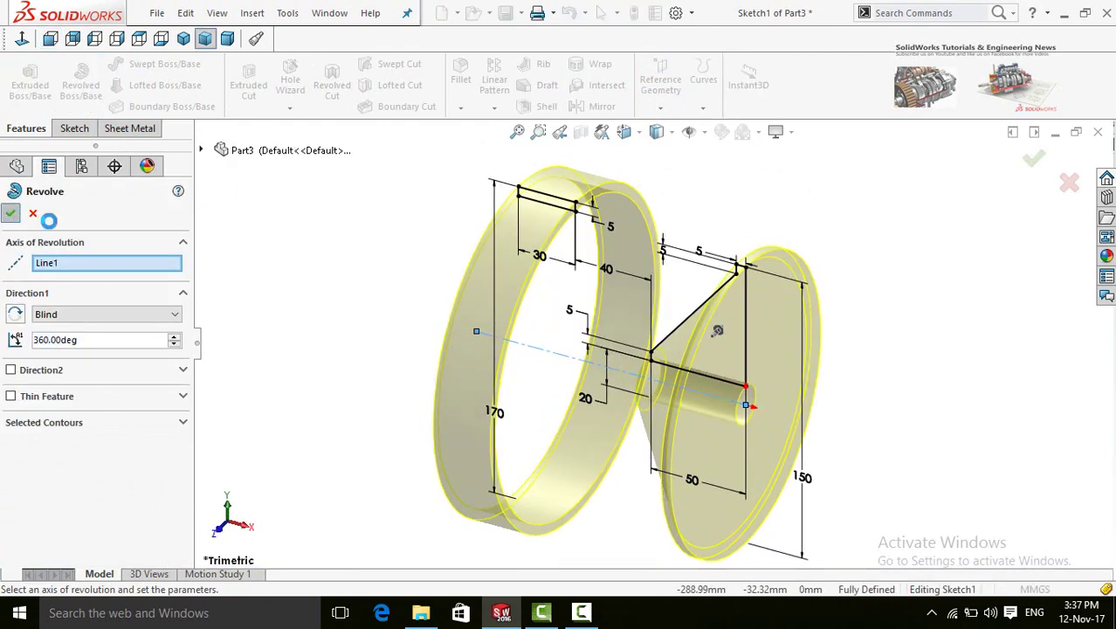
{"action": "key", "text": "Return"}
Start a new sketch on the narrow flat ring face around the base of the conical hub
{"action": "middle_click_drag", "start_coordinate": [404, 365], "coordinate": [545, 322]}
{"action": "scroll", "coordinate": [544, 321], "scroll_direction": "up", "scroll_amount": 5}
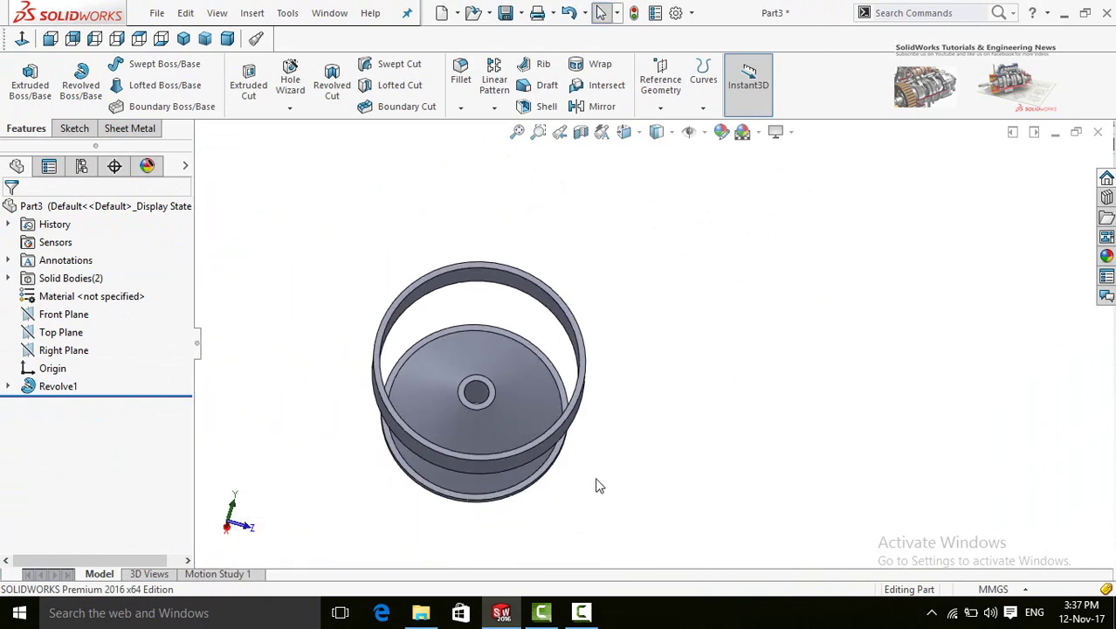
{"action": "middle_click_drag", "start_coordinate": [598, 483], "coordinate": [524, 406]}
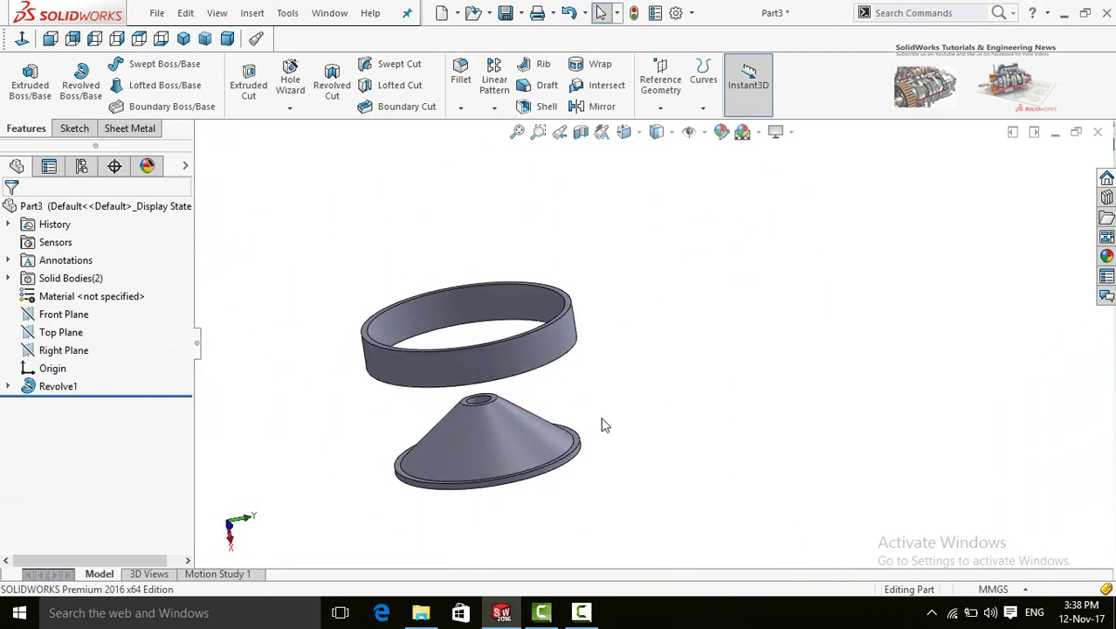
{"action": "middle_click_drag", "start_coordinate": [603, 423], "coordinate": [446, 516]}
{"action": "scroll", "coordinate": [399, 468], "scroll_direction": "down", "scroll_amount": 3}
{"action": "scroll", "coordinate": [561, 386], "scroll_direction": "down", "scroll_amount": 3}
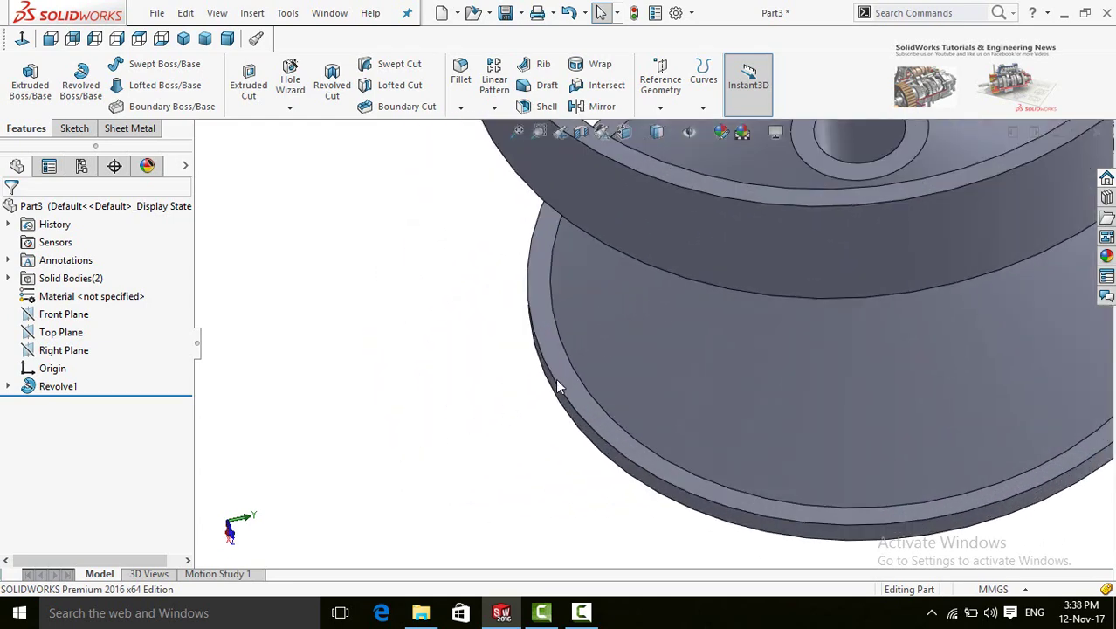
{"action": "left_click", "coordinate": [565, 376]}
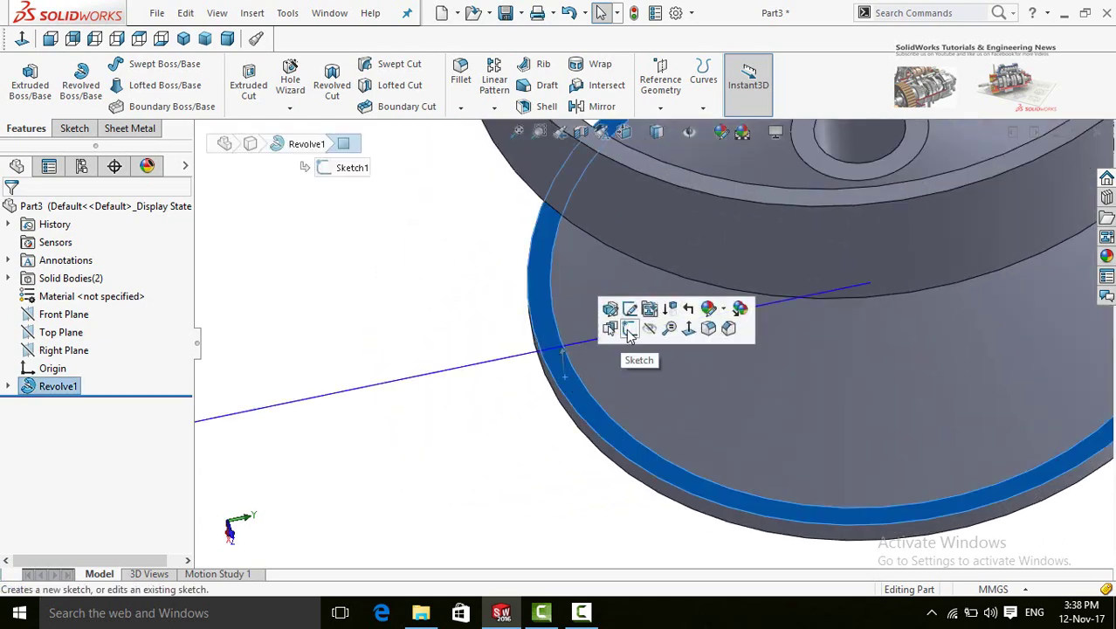
{"action": "left_click", "coordinate": [628, 336]}
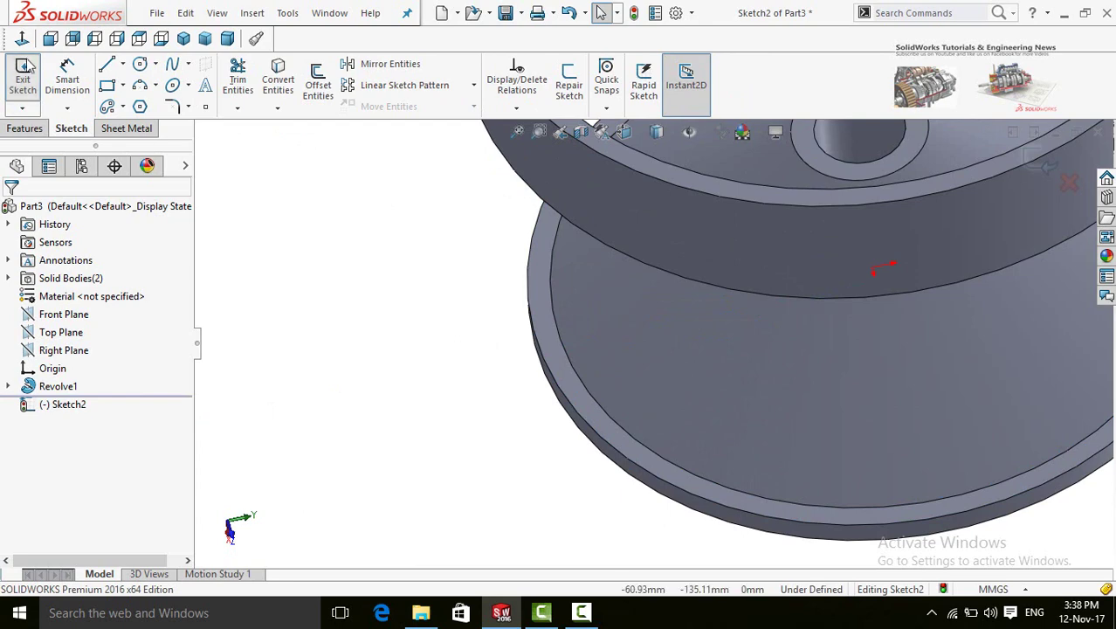
Sketch a slanted blade outline of three connected lines above the bore, starting and ending on the cone's outer circular edge, with a short inner end
{"action": "left_click", "coordinate": [107, 65]}
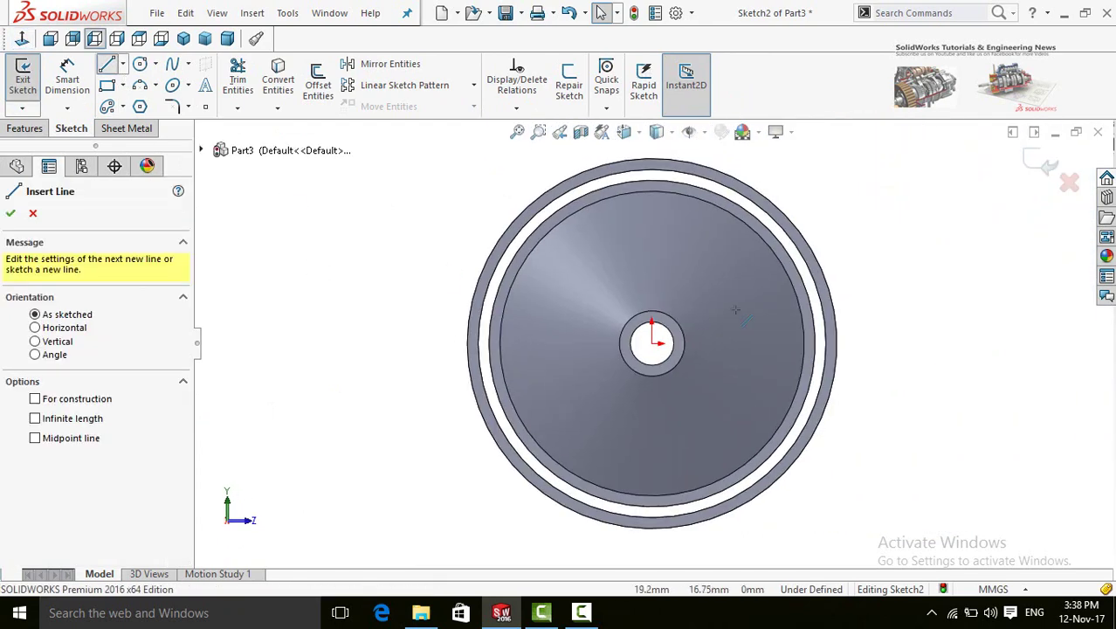
{"action": "left_click", "coordinate": [682, 199]}
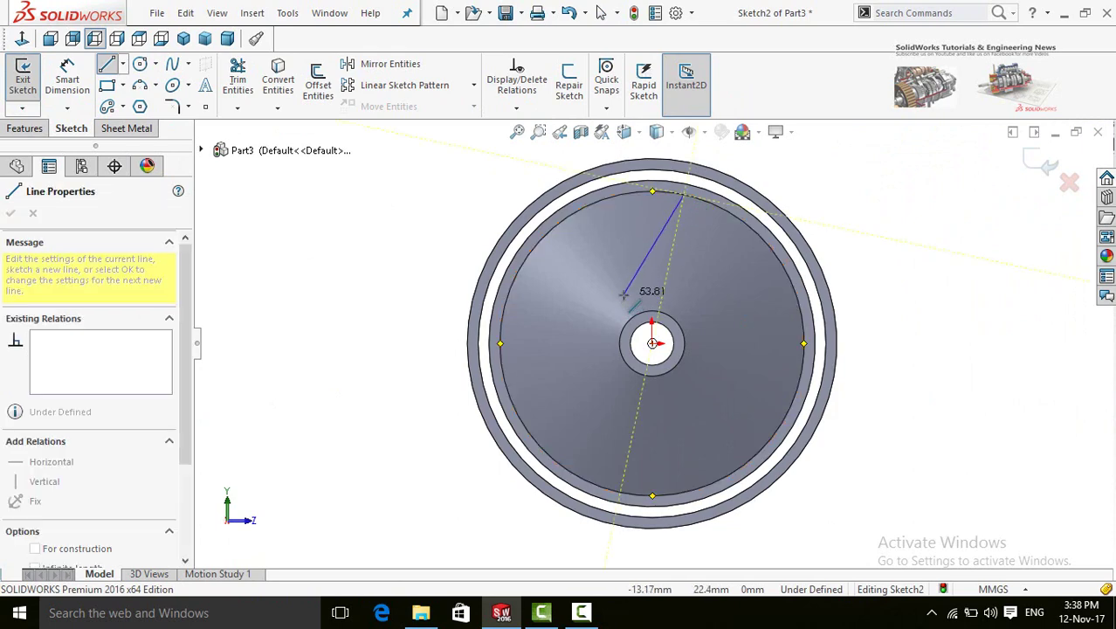
{"action": "left_click", "coordinate": [628, 280]}
{"action": "left_click", "coordinate": [600, 262]}
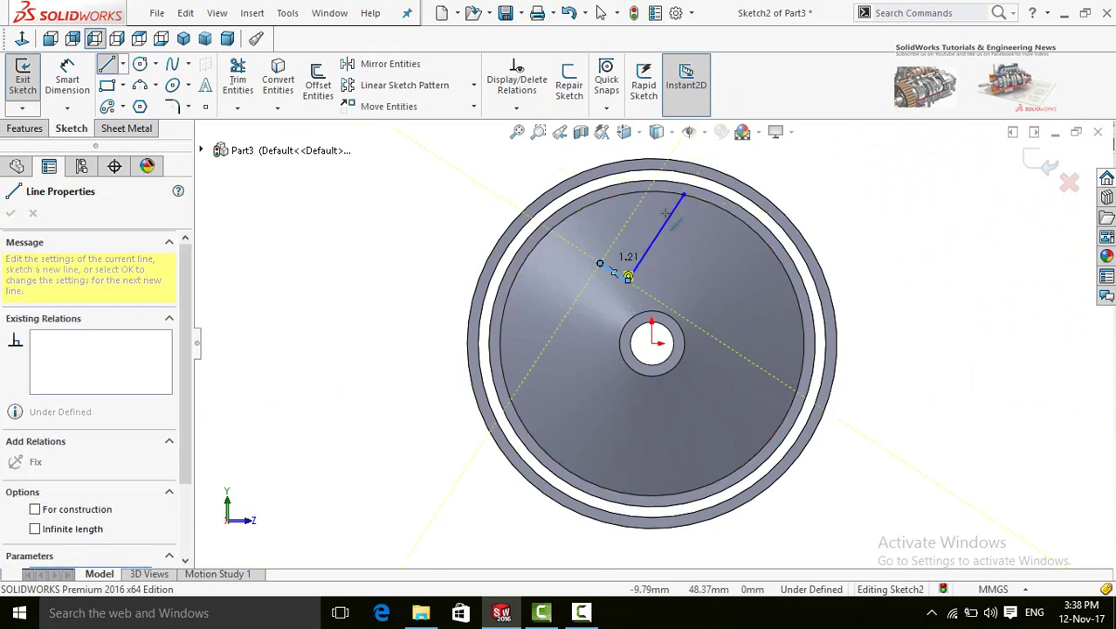
{"action": "left_click", "coordinate": [663, 190]}
{"action": "key", "text": "Escape"}
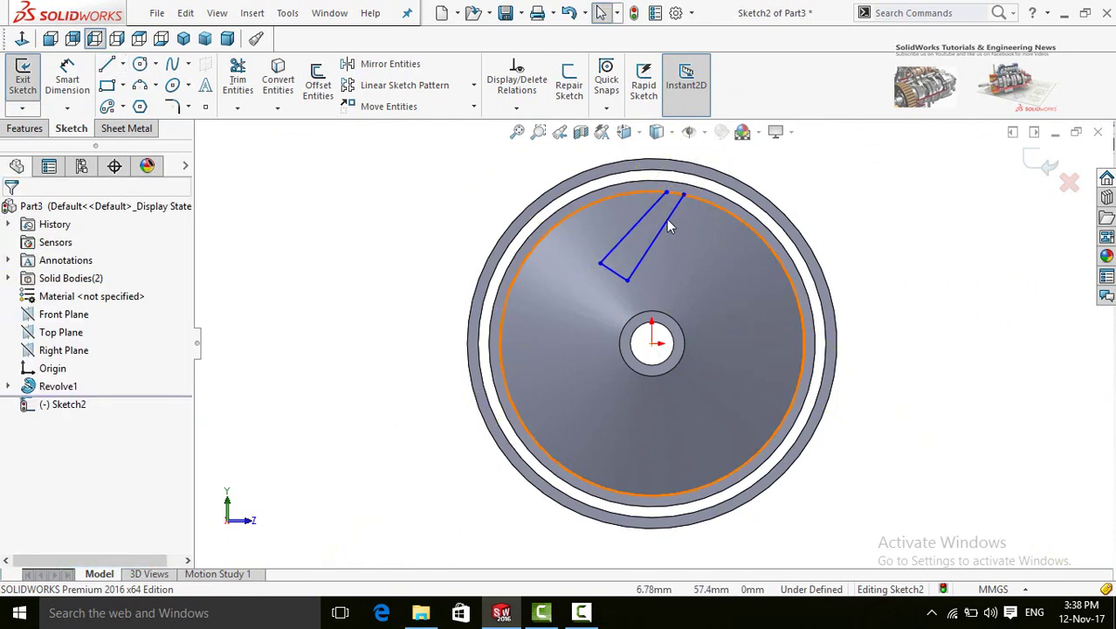
Make the two long lines of the blade outline parallel
{"action": "left_click", "coordinate": [666, 222]}
{"action": "left_click", "coordinate": [637, 219], "text": "ctrl"}
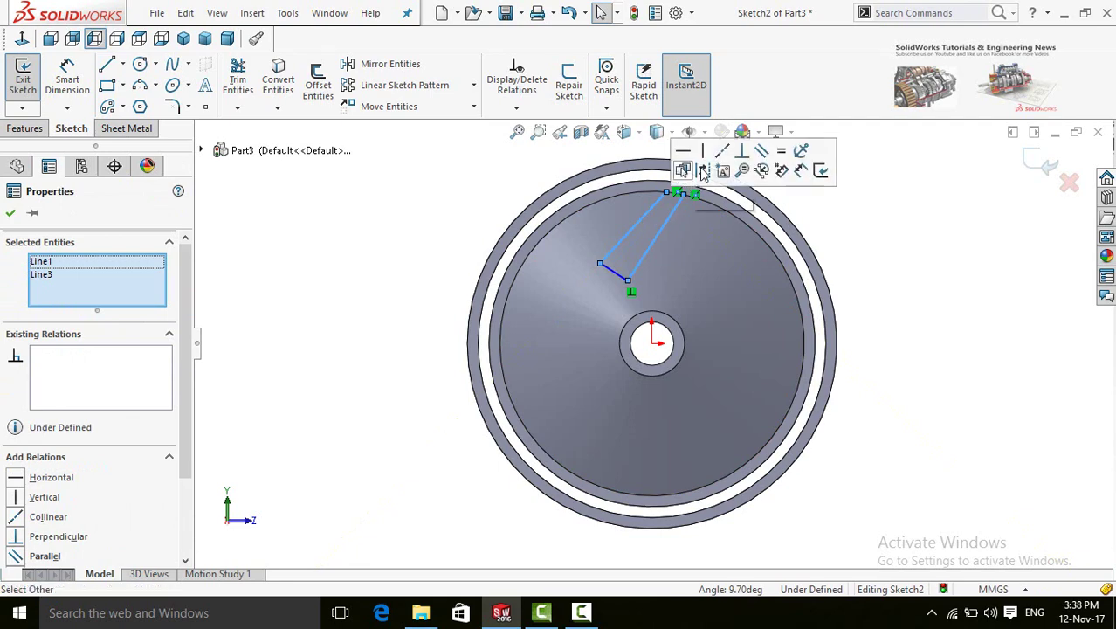
{"action": "left_click", "coordinate": [760, 150]}
{"action": "left_click", "coordinate": [931, 215]}
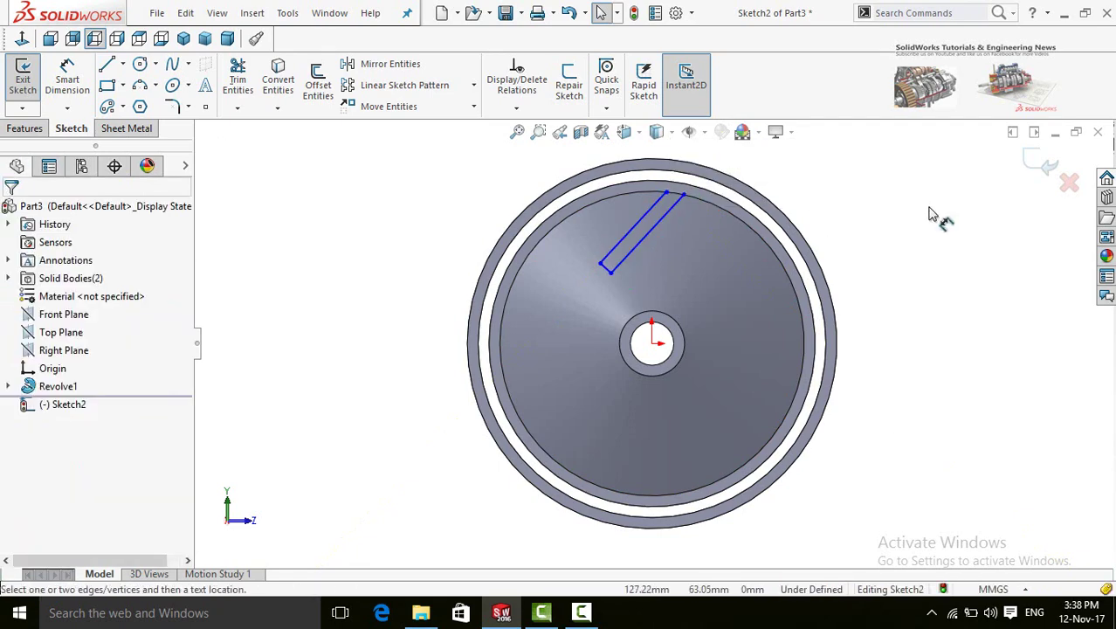
Set the distance between the two long parallel lines of the blade outline to 2 mm
{"action": "left_click", "coordinate": [623, 256]}
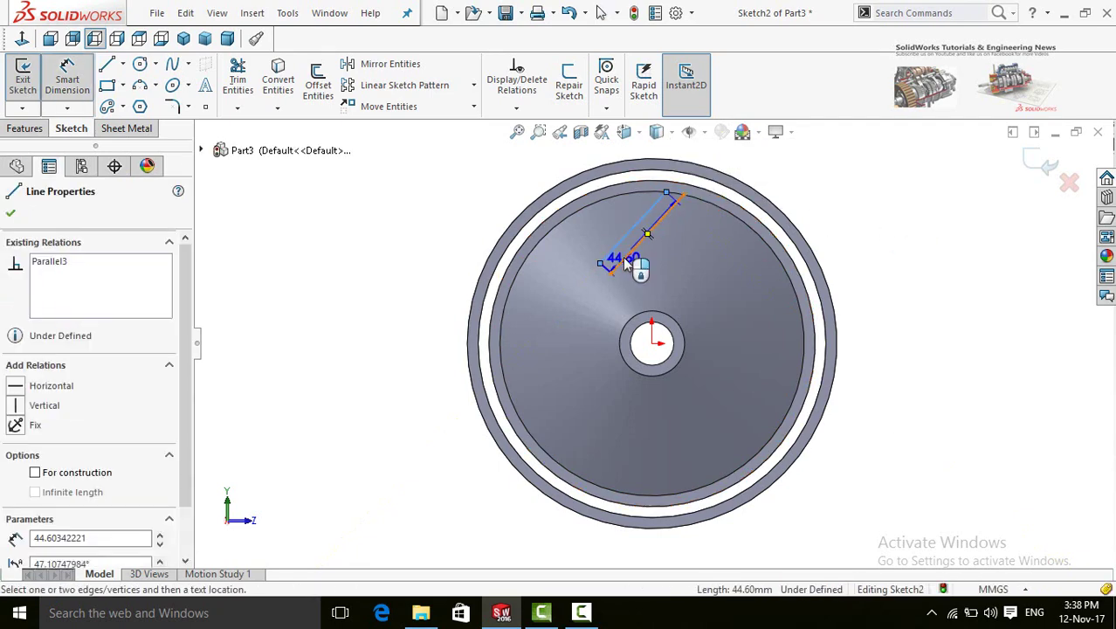
{"action": "left_click", "coordinate": [418, 292]}
{"action": "type", "text": "2"}
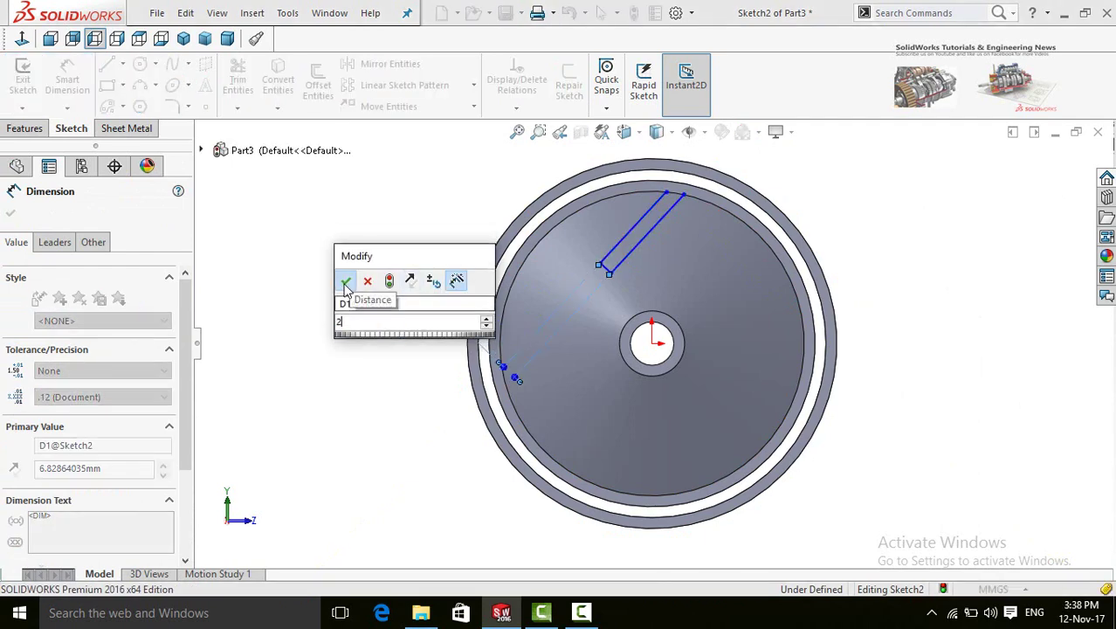
{"action": "left_click", "coordinate": [346, 281]}
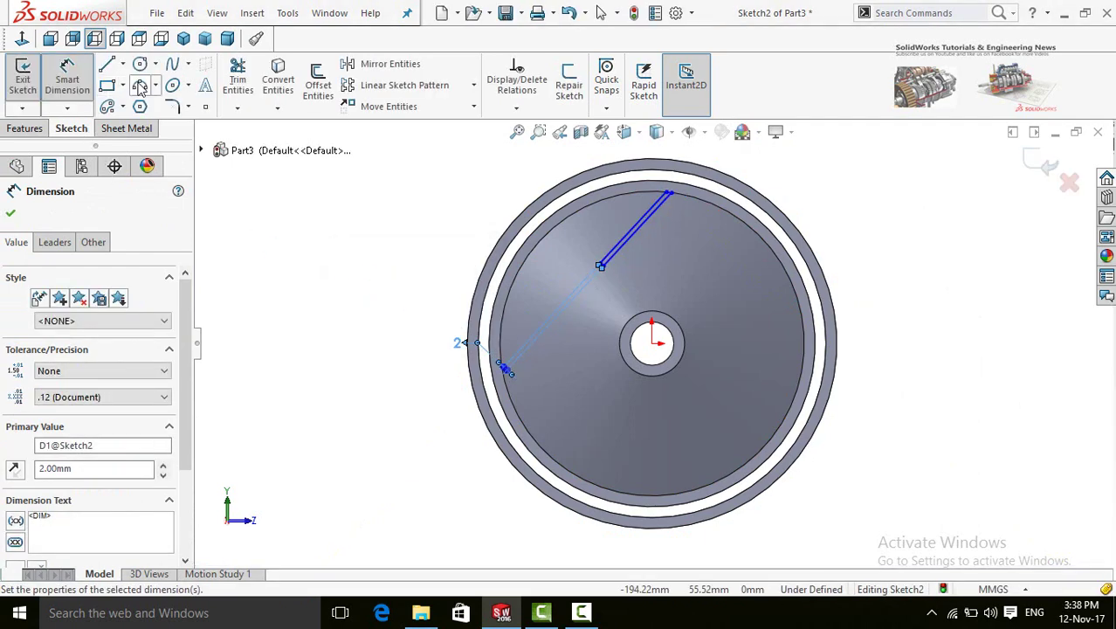
Close the blade outline's outer end with a three-point arc between the two long lines' endpoints on the cone's edge
{"action": "left_click", "coordinate": [139, 88]}
{"action": "scroll", "coordinate": [662, 171], "scroll_direction": "down", "scroll_amount": 5}
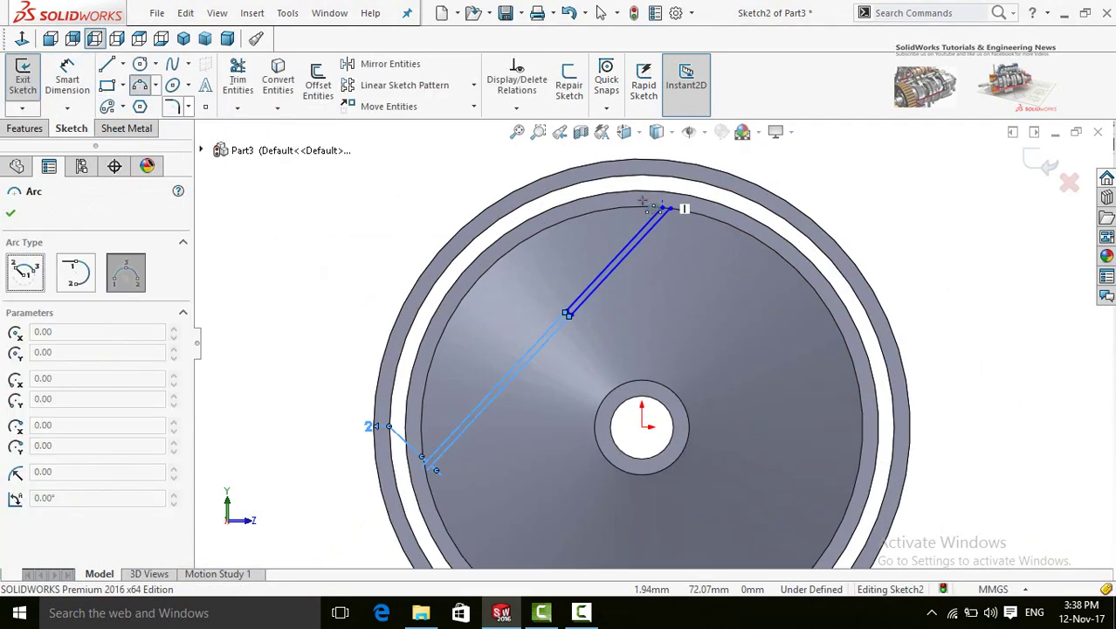
{"action": "left_click", "coordinate": [690, 241]}
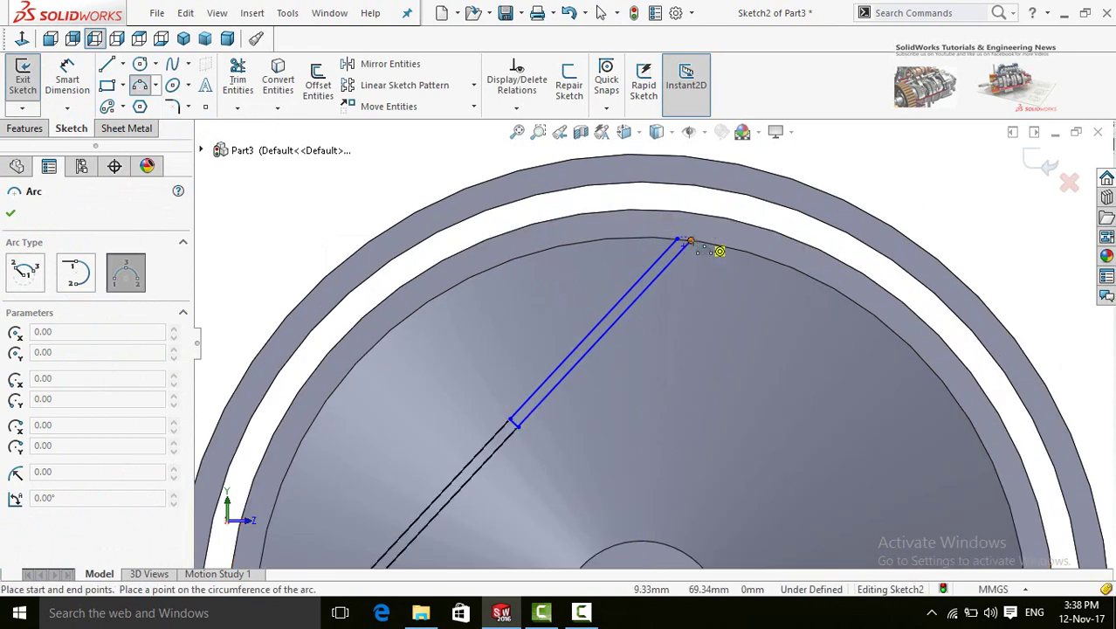
{"action": "key", "text": "Escape"}
Dimension the long line of the blade outline nearer the bore and set its length to 40 mm
{"action": "scroll", "coordinate": [683, 304], "scroll_direction": "up", "scroll_amount": 6}
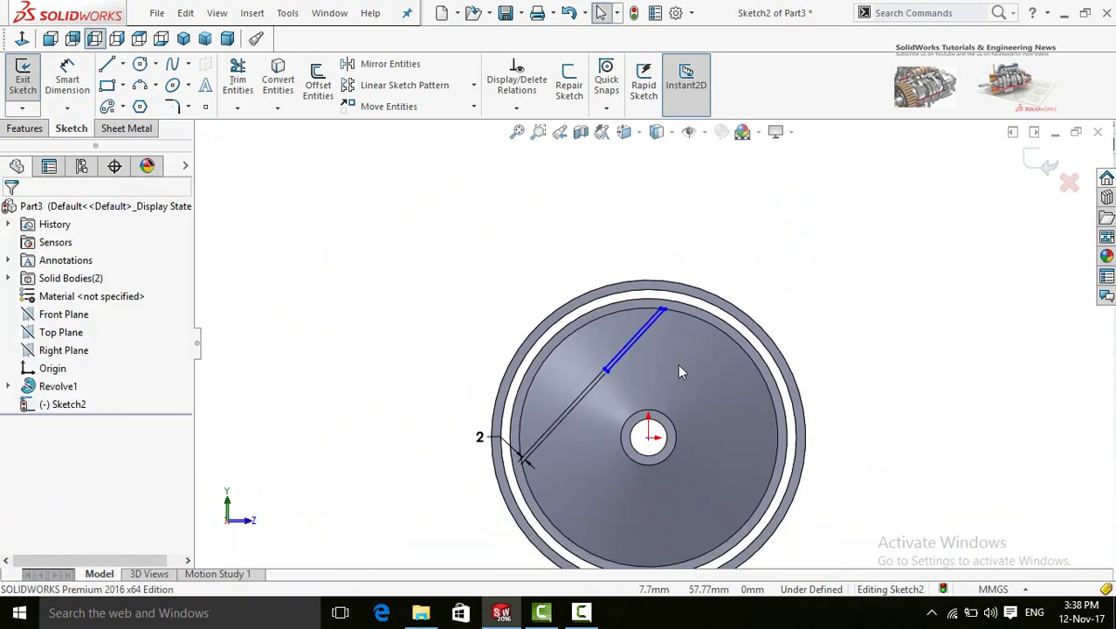
{"action": "scroll", "coordinate": [661, 389], "scroll_direction": "down", "scroll_amount": 2}
{"action": "scroll", "coordinate": [648, 363], "scroll_direction": "up", "scroll_amount": 2}
{"action": "right_click_drag", "start_coordinate": [431, 328], "coordinate": [439, 246]}
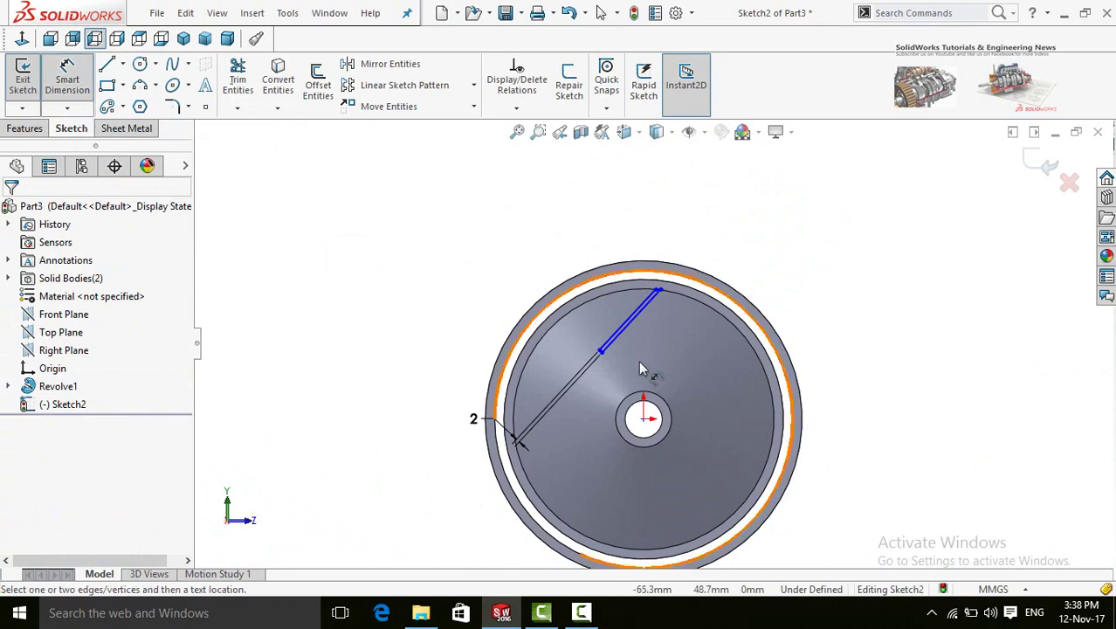
{"action": "scroll", "coordinate": [641, 368], "scroll_direction": "down", "scroll_amount": 2}
{"action": "left_click", "coordinate": [624, 304]}
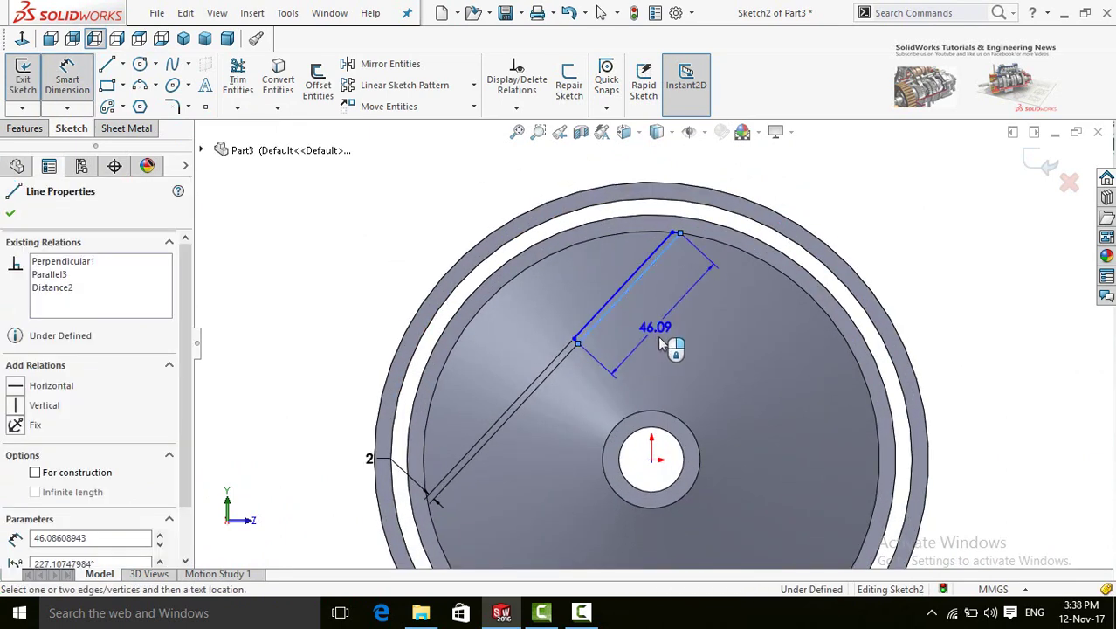
{"action": "left_click", "coordinate": [650, 332]}
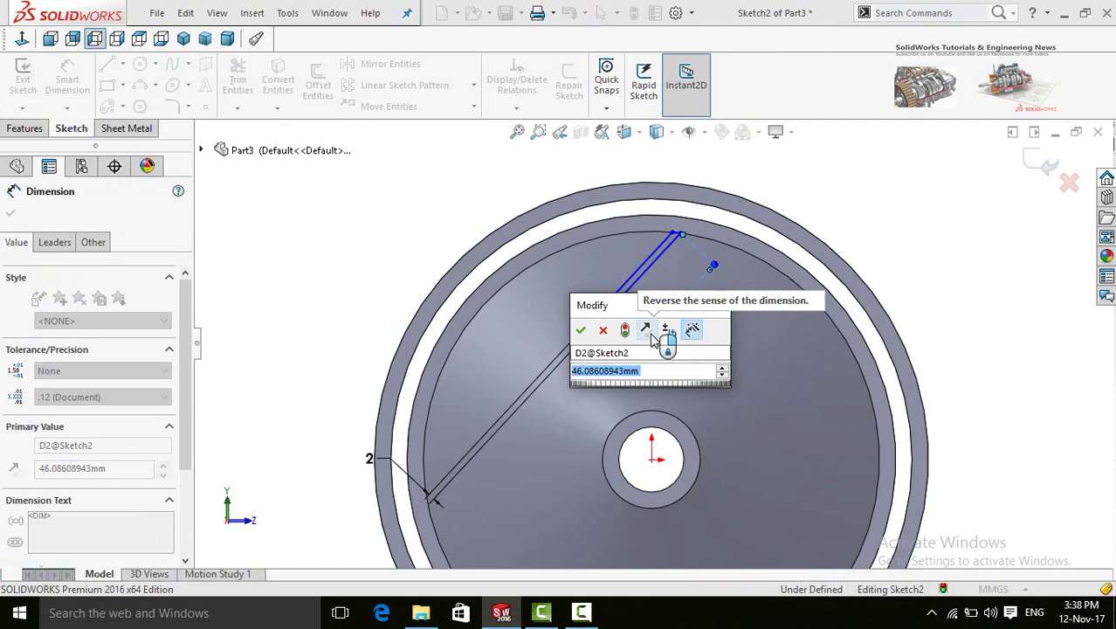
{"action": "type", "text": "40"}
{"action": "key", "text": "Return"}
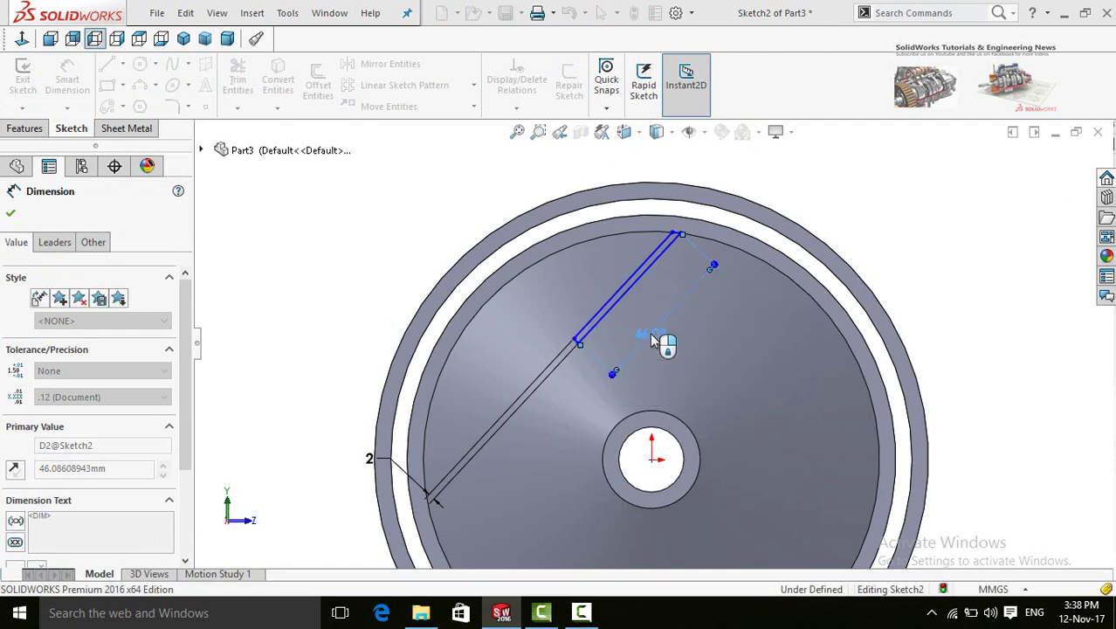
{"action": "scroll", "coordinate": [657, 321], "scroll_direction": "down", "scroll_amount": 3}
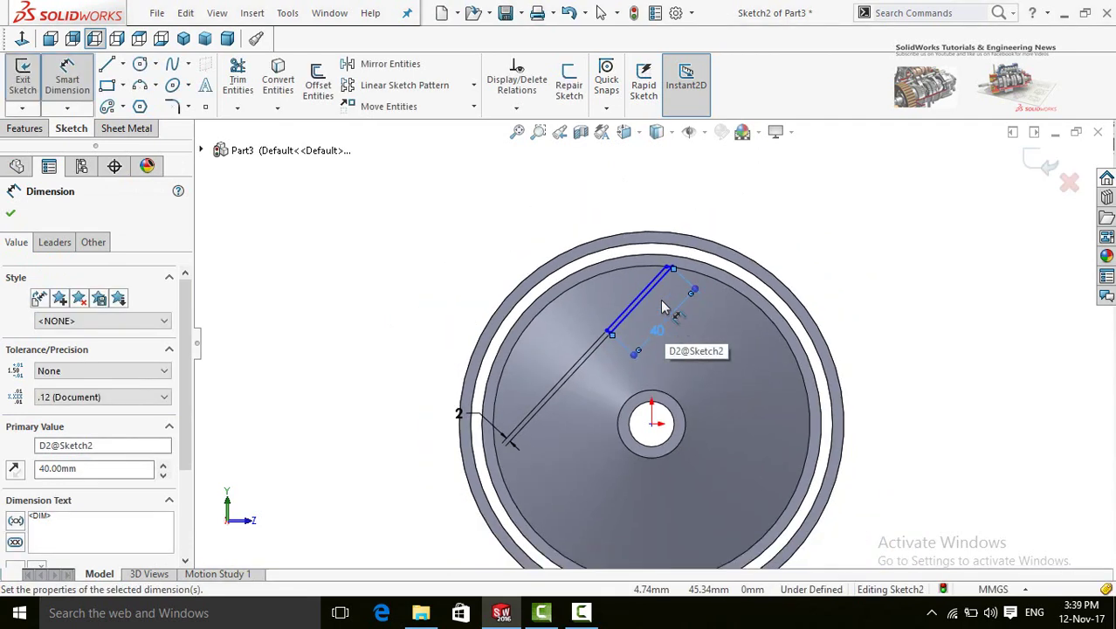
{"action": "key", "text": "Escape"}
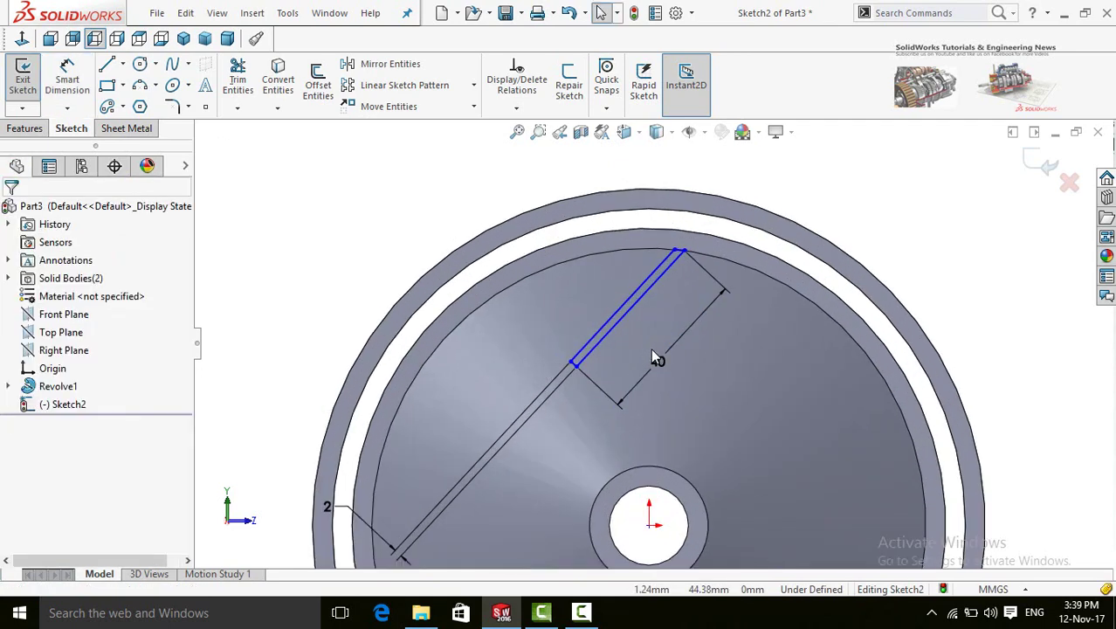
Swing the blade outline to a steeper slant by moving its inner end closer to the bore, and finish the sketch
{"action": "scroll", "coordinate": [650, 347], "scroll_direction": "up", "scroll_amount": 3}
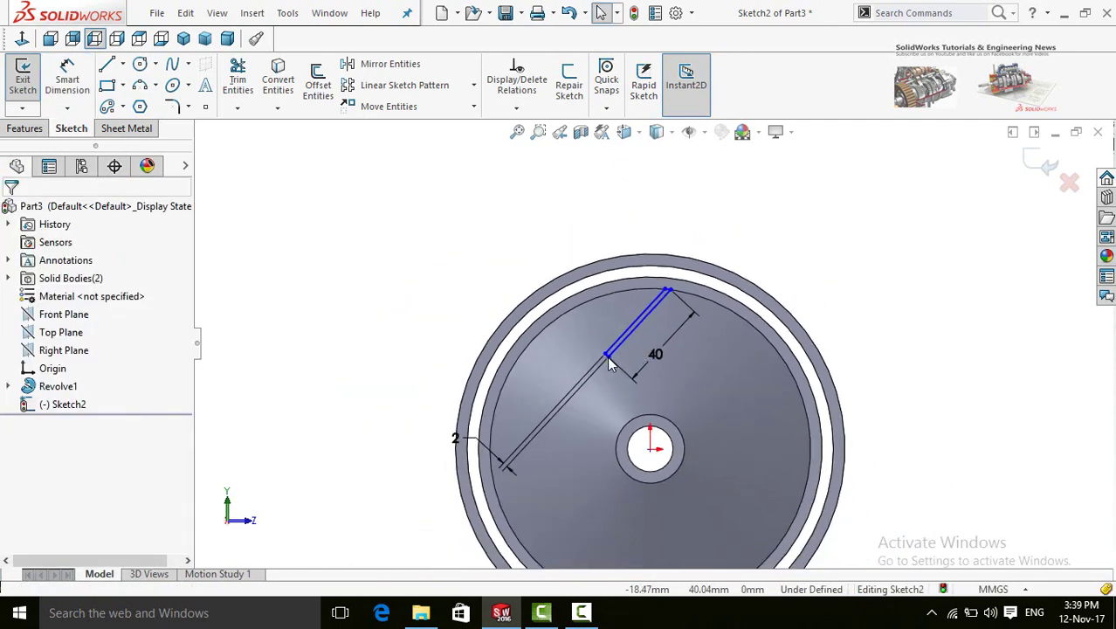
{"action": "left_click_drag", "start_coordinate": [609, 360], "coordinate": [630, 370]}
{"action": "left_click", "coordinate": [926, 344]}
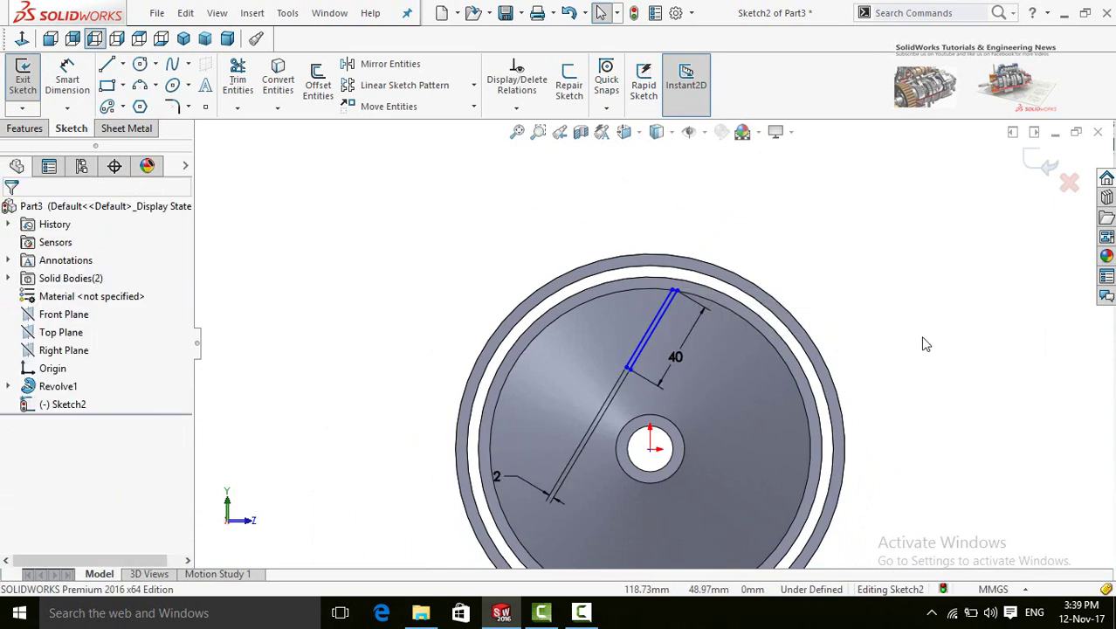
{"action": "left_click", "coordinate": [1048, 164]}
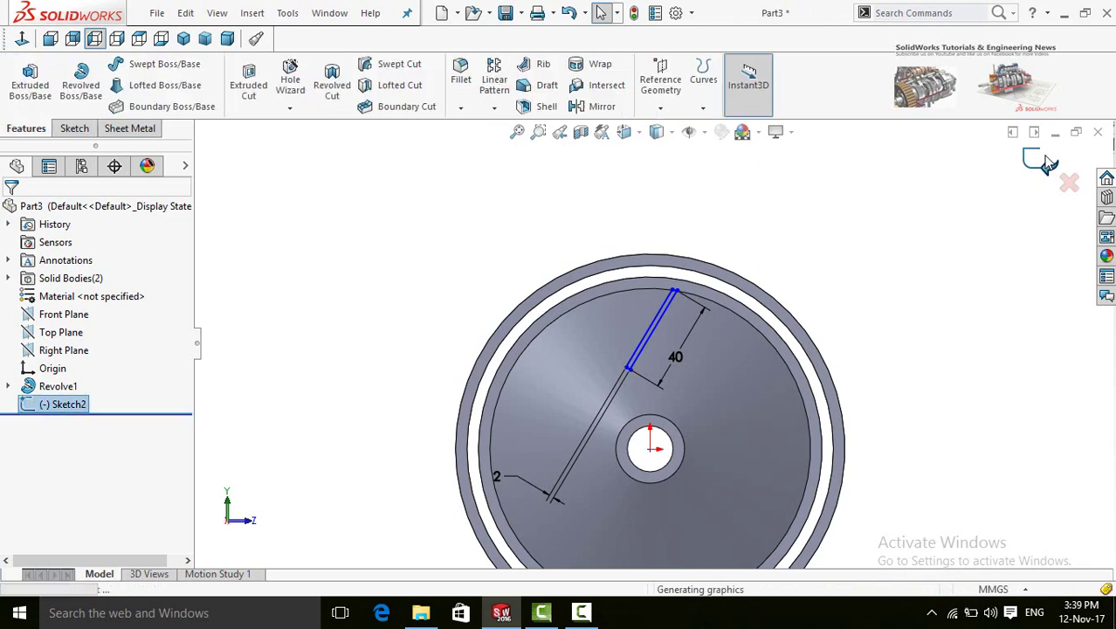
Create a reference plane parallel to the Top Plane, offset 80 mm upward
{"action": "mouse_move", "coordinate": [883, 303]}
{"action": "middle_mouse_down"}
{"action": "mouse_move", "coordinate": [789, 275]}
{"action": "mouse_move", "coordinate": [837, 351]}
{"action": "mouse_move", "coordinate": [860, 321]}
{"action": "mouse_move", "coordinate": [880, 339]}
{"action": "mouse_move", "coordinate": [711, 166]}
{"action": "middle_mouse_up"}
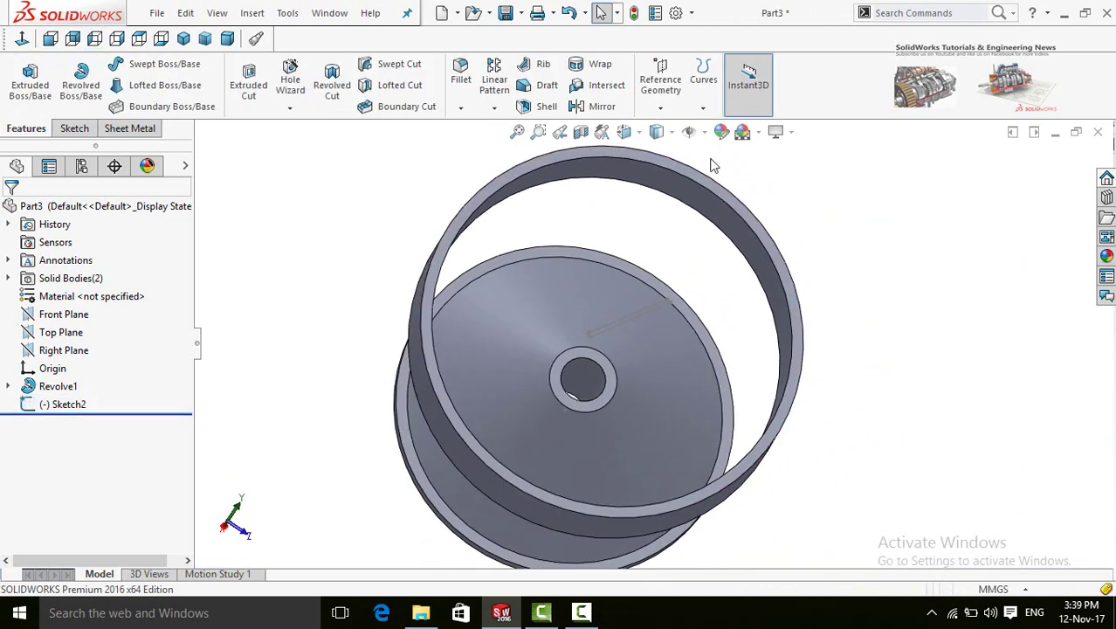
{"action": "left_click", "coordinate": [663, 91]}
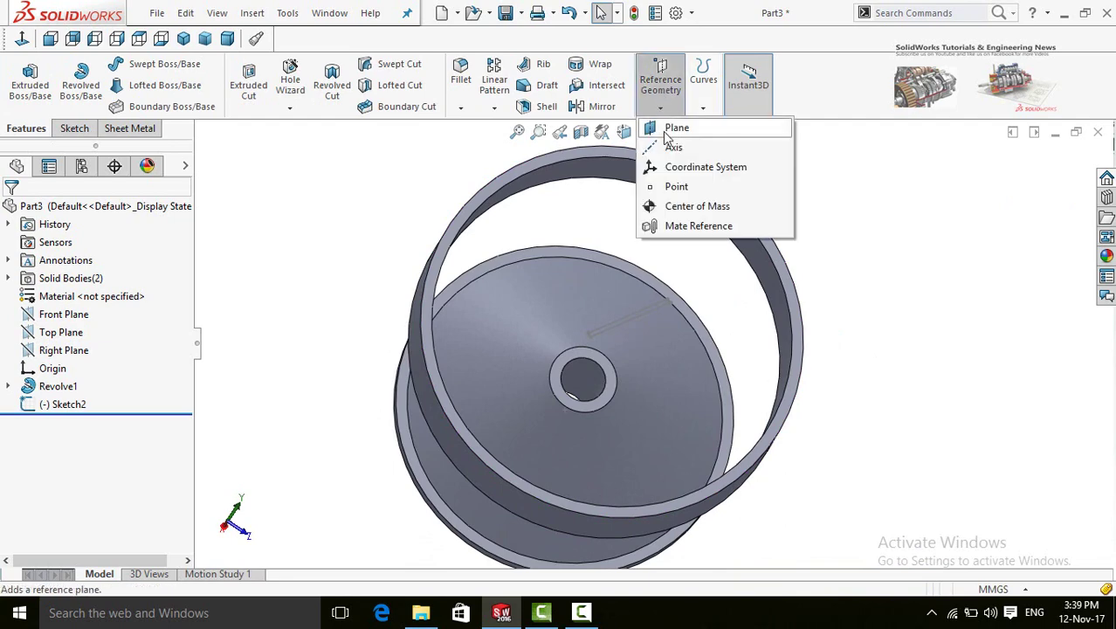
{"action": "left_click", "coordinate": [653, 128]}
{"action": "scroll", "coordinate": [364, 279], "scroll_direction": "up", "scroll_amount": 4}
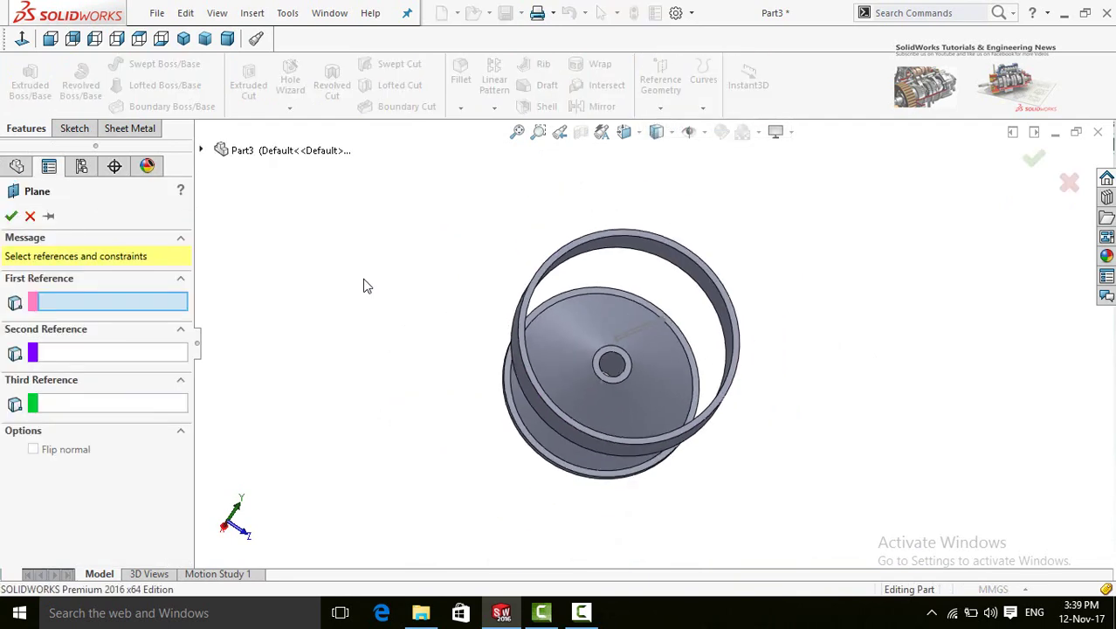
{"action": "left_click", "coordinate": [201, 151]}
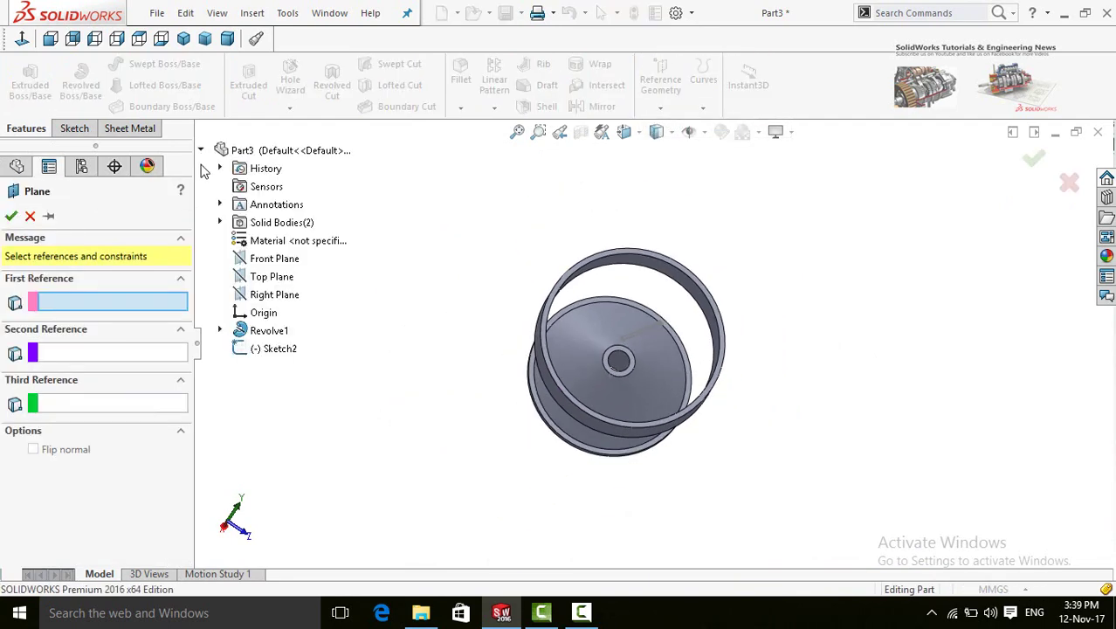
{"action": "left_click", "coordinate": [271, 277]}
{"action": "left_click", "coordinate": [260, 281]}
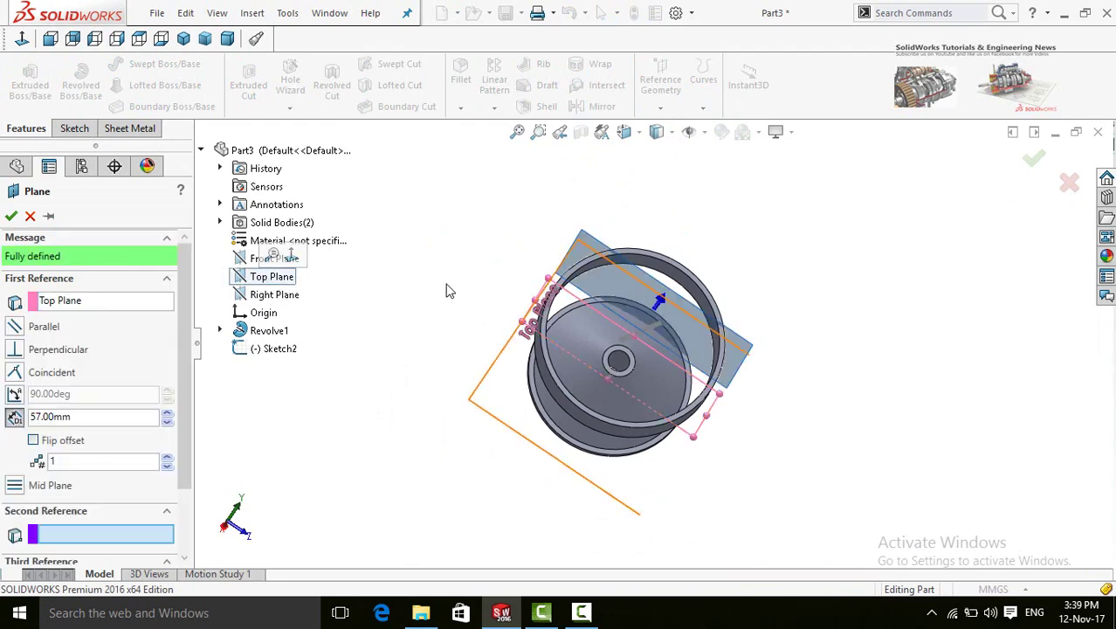
{"action": "mouse_move", "coordinate": [448, 289]}
{"action": "middle_mouse_down"}
{"action": "mouse_move", "coordinate": [456, 328]}
{"action": "mouse_move", "coordinate": [432, 401]}
{"action": "mouse_move", "coordinate": [394, 319]}
{"action": "mouse_move", "coordinate": [448, 326]}
{"action": "mouse_move", "coordinate": [442, 361]}
{"action": "middle_mouse_up"}
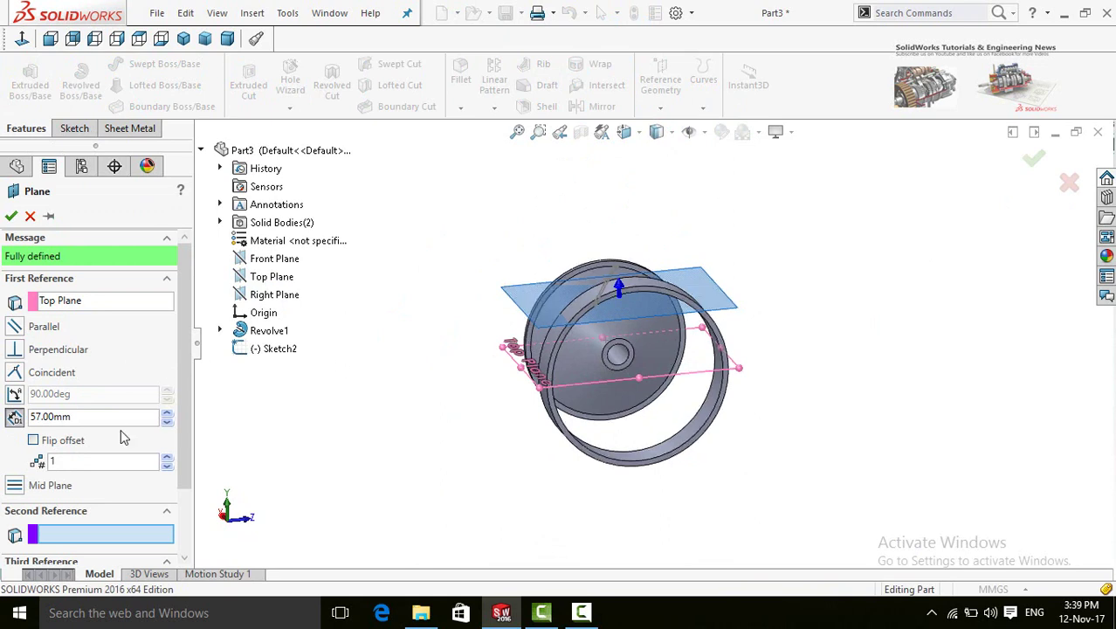
{"action": "double_click", "coordinate": [89, 418]}
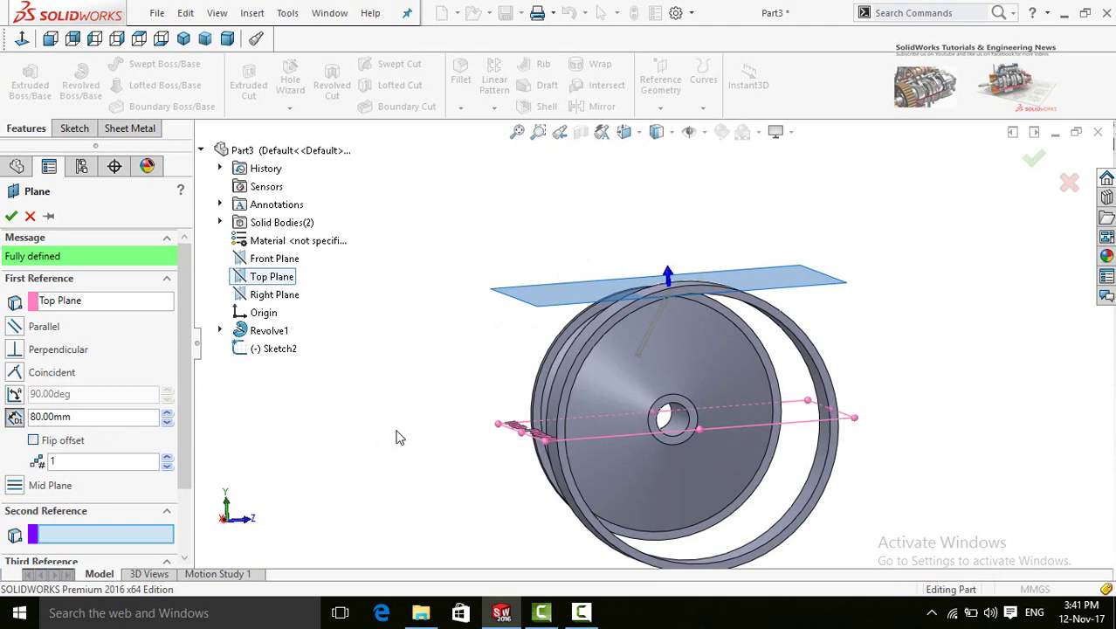
{"action": "mouse_move", "coordinate": [397, 435]}
{"action": "middle_mouse_down"}
{"action": "mouse_move", "coordinate": [381, 429]}
{"action": "mouse_move", "coordinate": [401, 430]}
{"action": "middle_mouse_up"}
{"action": "left_click", "coordinate": [12, 213]}
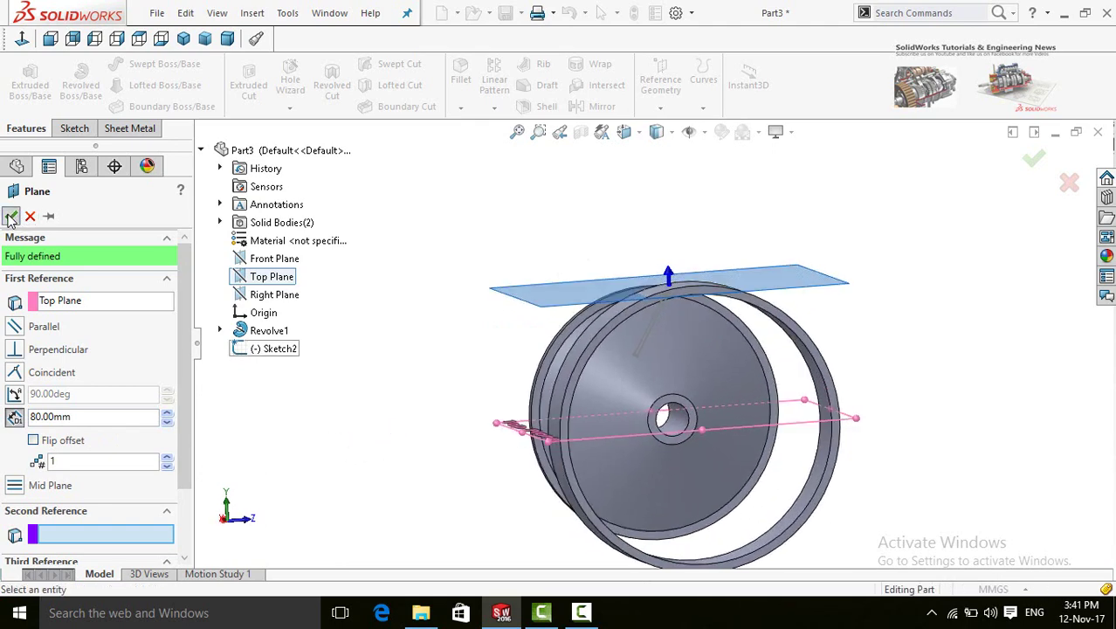
Start a new sketch on the offset plane and view it straight on
{"action": "middle_click_drag", "start_coordinate": [448, 316], "coordinate": [426, 334]}
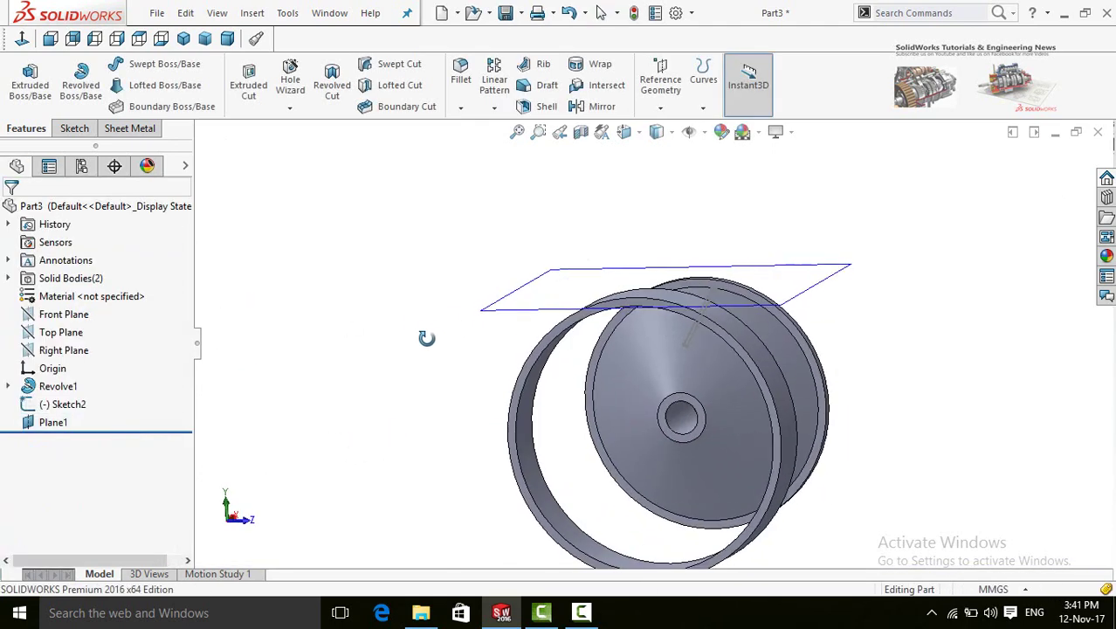
{"action": "left_click", "coordinate": [570, 286]}
{"action": "left_click", "coordinate": [636, 238]}
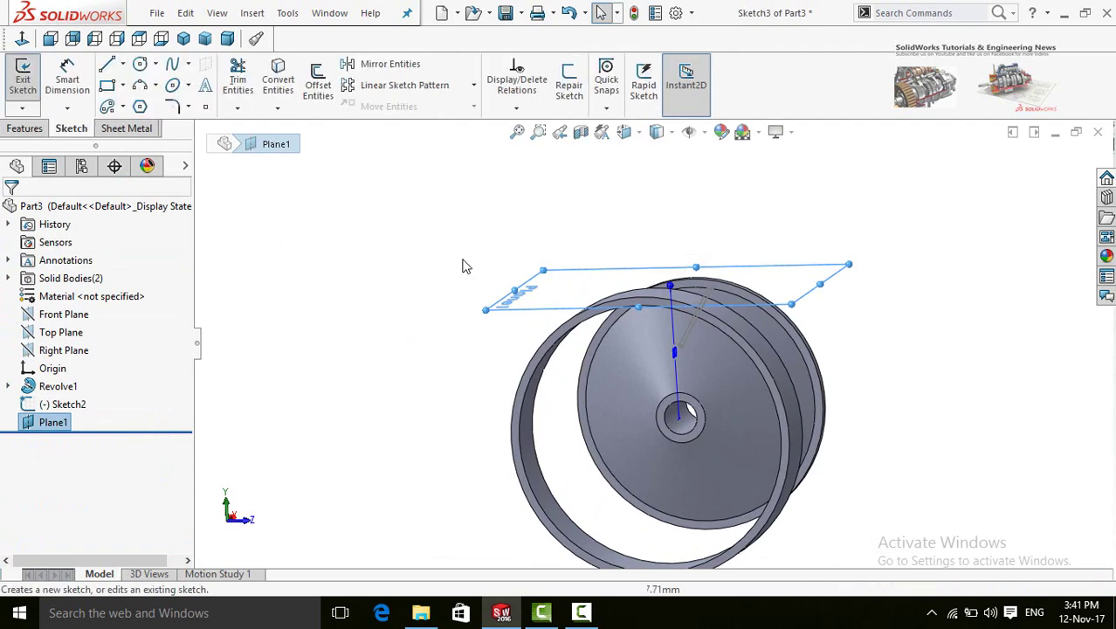
{"action": "mouse_move", "coordinate": [536, 263]}
{"action": "middle_mouse_down"}
{"action": "mouse_move", "coordinate": [351, 236]}
{"action": "mouse_move", "coordinate": [351, 466]}
{"action": "mouse_move", "coordinate": [353, 437]}
{"action": "mouse_move", "coordinate": [354, 456]}
{"action": "mouse_move", "coordinate": [319, 497]}
{"action": "mouse_move", "coordinate": [323, 529]}
{"action": "mouse_move", "coordinate": [345, 472]}
{"action": "middle_mouse_up"}
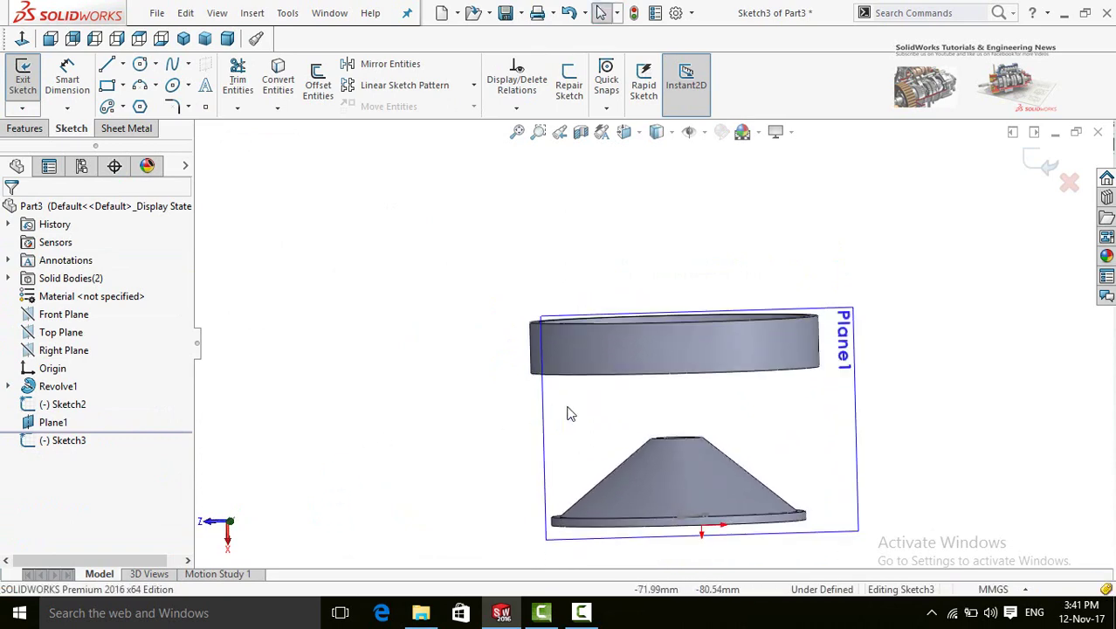
{"action": "left_click", "coordinate": [22, 39]}
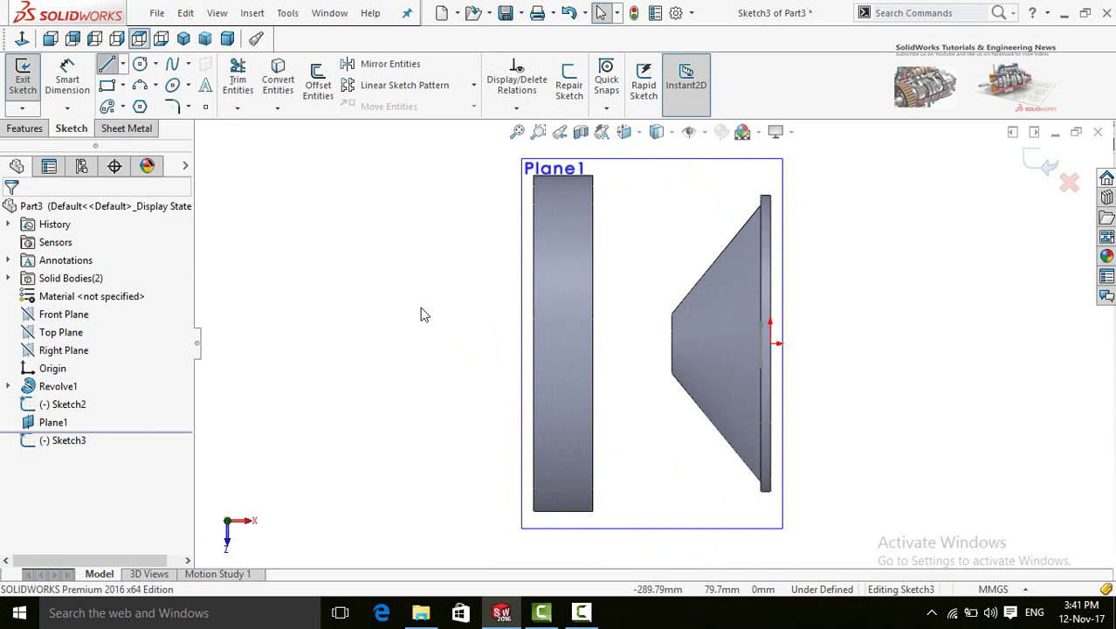
Sketch a slanted four-line rectangle about 38.5 by 5.7 mm over the outer ring, starting on the ring edge farthest from the hub
{"action": "key", "text": "l"}
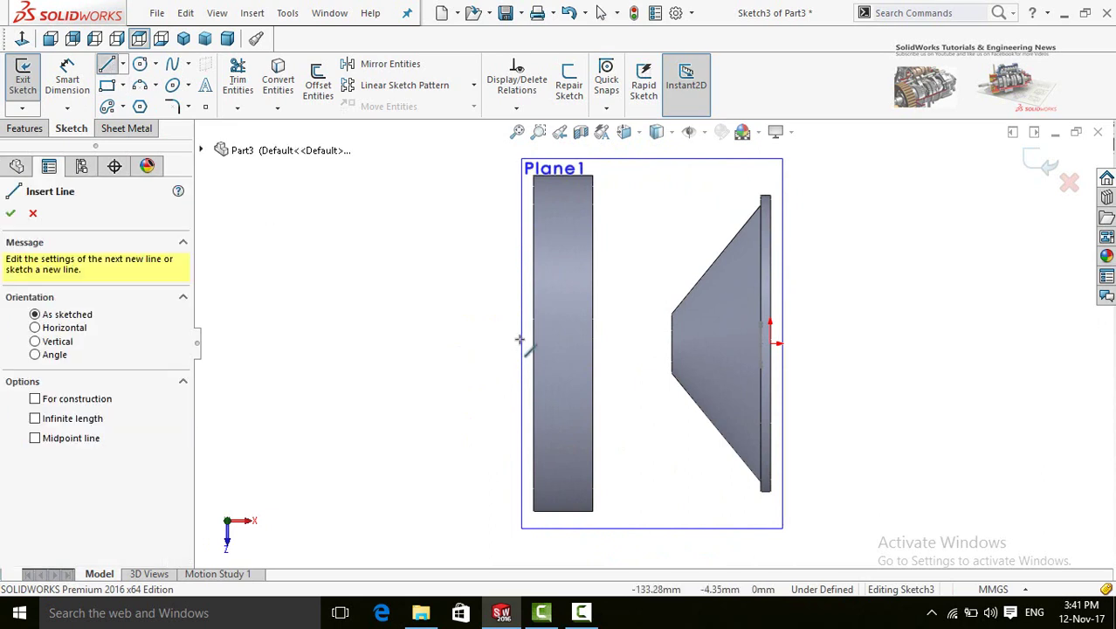
{"action": "left_click", "coordinate": [535, 296]}
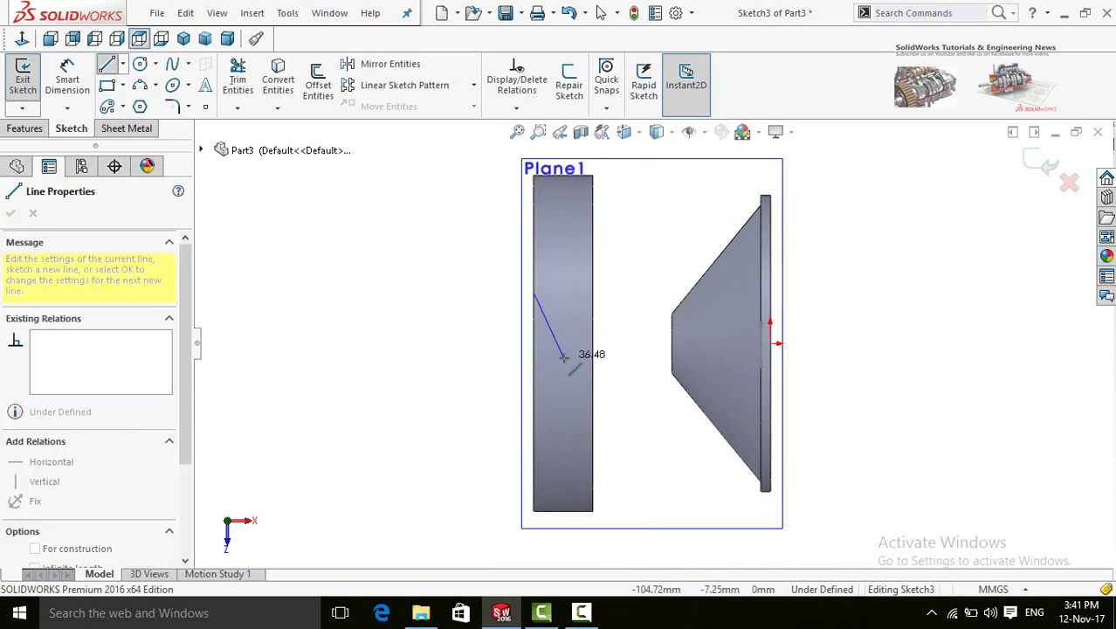
{"action": "left_click", "coordinate": [565, 360]}
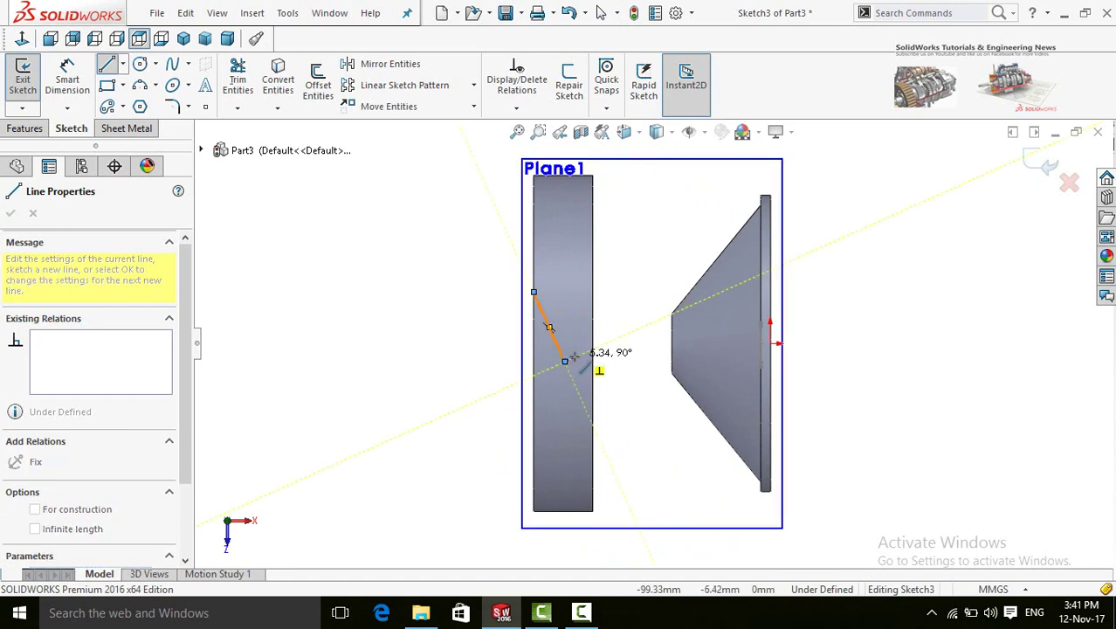
{"action": "left_click", "coordinate": [542, 286]}
{"action": "left_click", "coordinate": [534, 291]}
{"action": "key", "text": "Escape"}
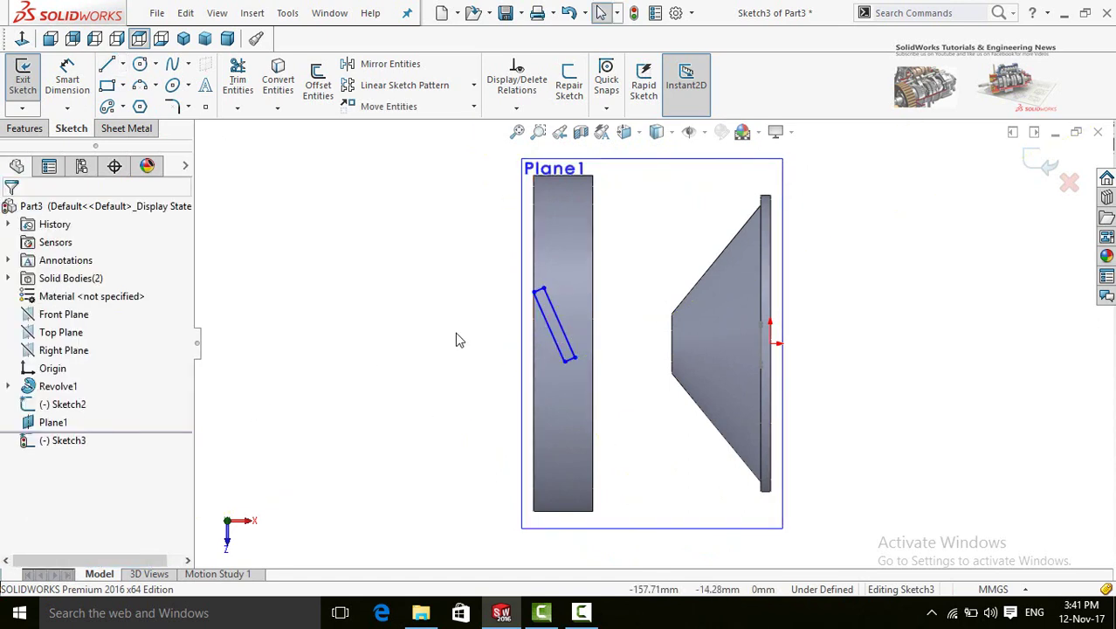
Set the distance between the two long sides of the slanted rectangle to 2 mm
{"action": "right_click_drag", "start_coordinate": [458, 341], "coordinate": [570, 337]}
{"action": "left_click", "coordinate": [564, 341]}
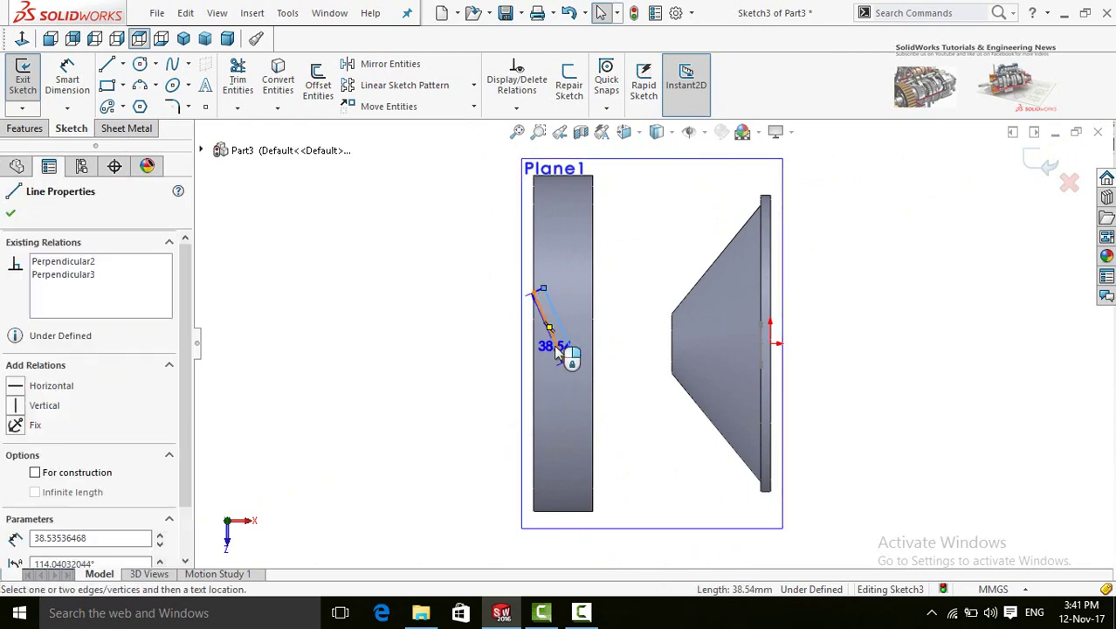
{"action": "left_click", "coordinate": [553, 347]}
{"action": "left_click", "coordinate": [445, 376]}
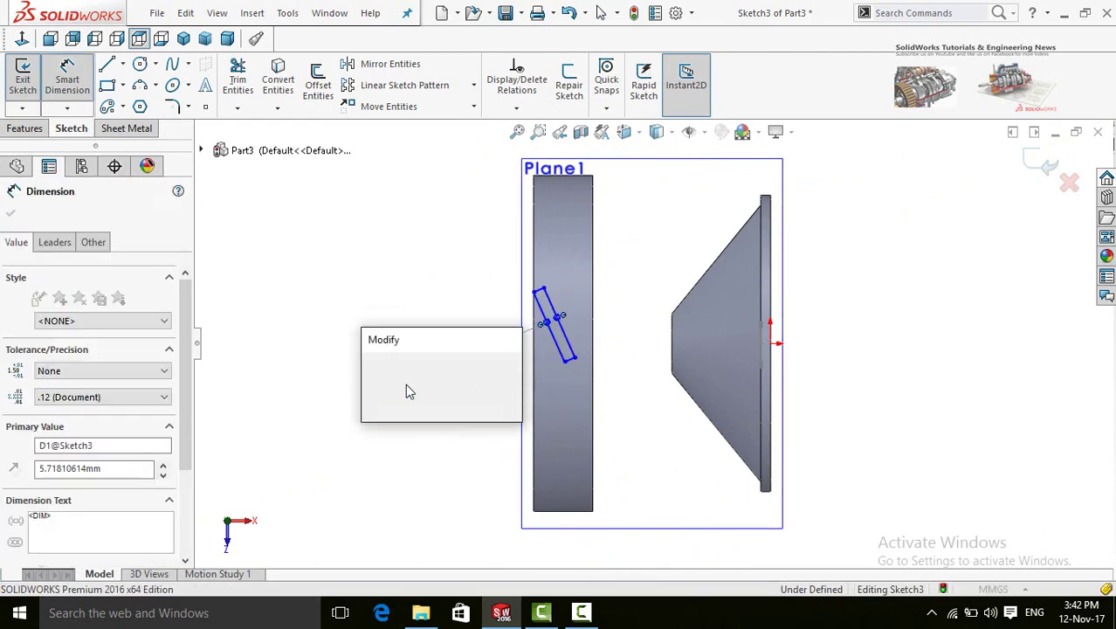
{"action": "key", "text": "Return"}
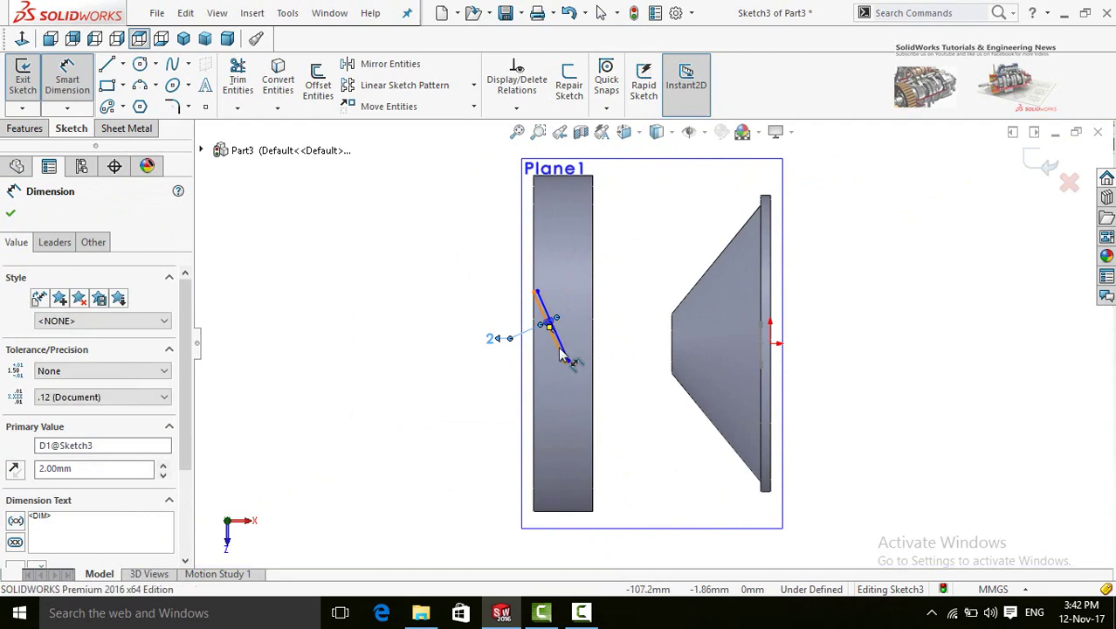
Set the length of the slanted rectangle's long side to 30 mm
{"action": "left_click", "coordinate": [562, 354]}
{"action": "left_click", "coordinate": [417, 398]}
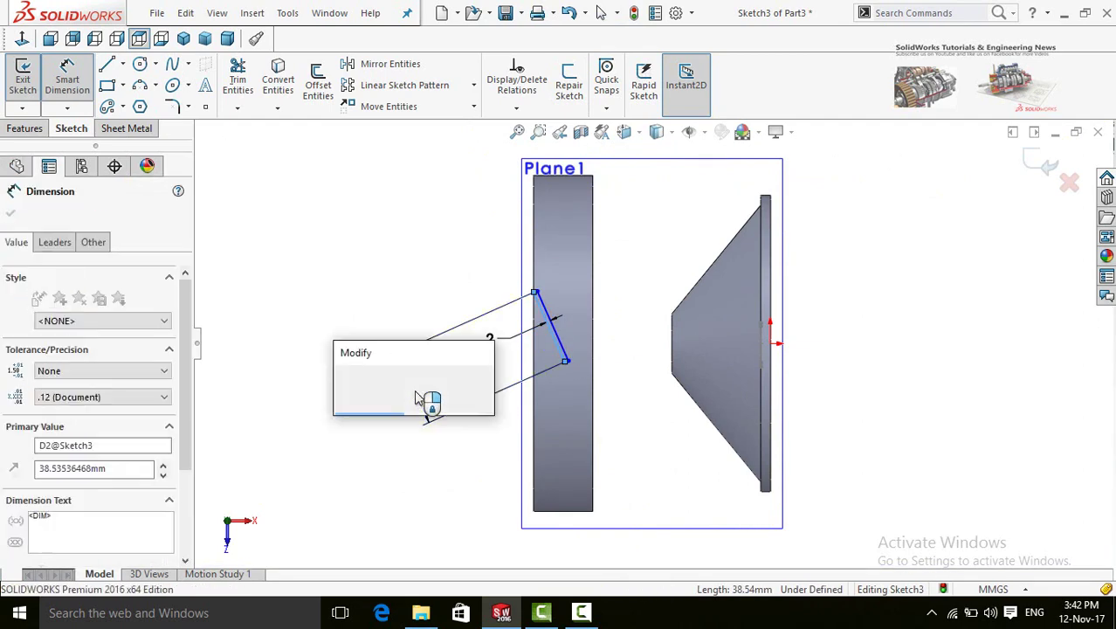
{"action": "type", "text": "30"}
{"action": "key", "text": "Return"}
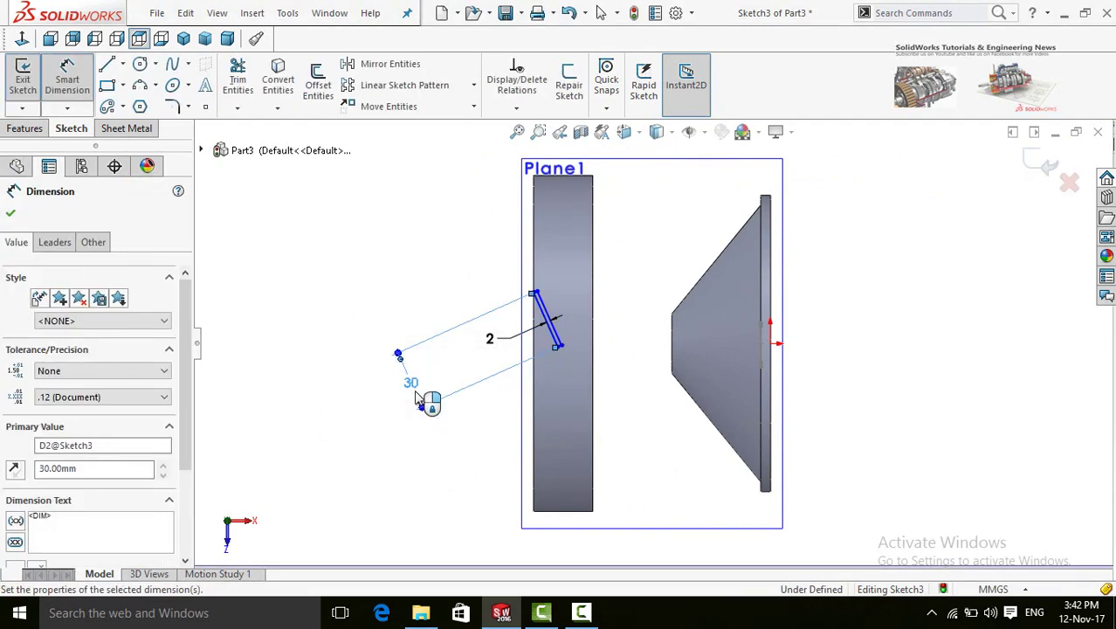
{"action": "left_click", "coordinate": [417, 332]}
Adjust the tilt of the slanted rectangle by moving its lower end on the outer ring, roughly matching the hub profile's slope
{"action": "mouse_move", "coordinate": [417, 332]}
{"action": "middle_mouse_down"}
{"action": "mouse_move", "coordinate": [381, 429]}
{"action": "mouse_move", "coordinate": [523, 449]}
{"action": "mouse_move", "coordinate": [469, 371]}
{"action": "mouse_move", "coordinate": [428, 366]}
{"action": "mouse_move", "coordinate": [461, 436]}
{"action": "mouse_move", "coordinate": [461, 371]}
{"action": "mouse_move", "coordinate": [474, 377]}
{"action": "middle_mouse_up"}
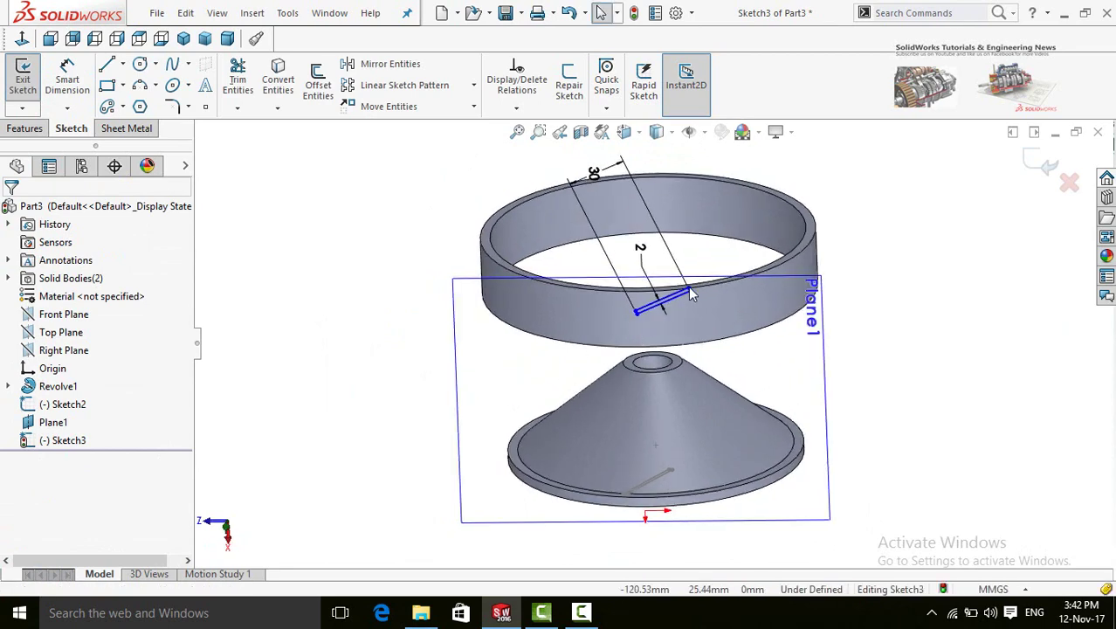
{"action": "left_click", "coordinate": [687, 291]}
{"action": "mouse_move", "coordinate": [674, 299]}
{"action": "left_mouse_down"}
{"action": "mouse_move", "coordinate": [647, 306]}
{"action": "mouse_move", "coordinate": [681, 309]}
{"action": "mouse_move", "coordinate": [609, 320]}
{"action": "mouse_move", "coordinate": [631, 323]}
{"action": "left_mouse_up"}
{"action": "left_click", "coordinate": [392, 352]}
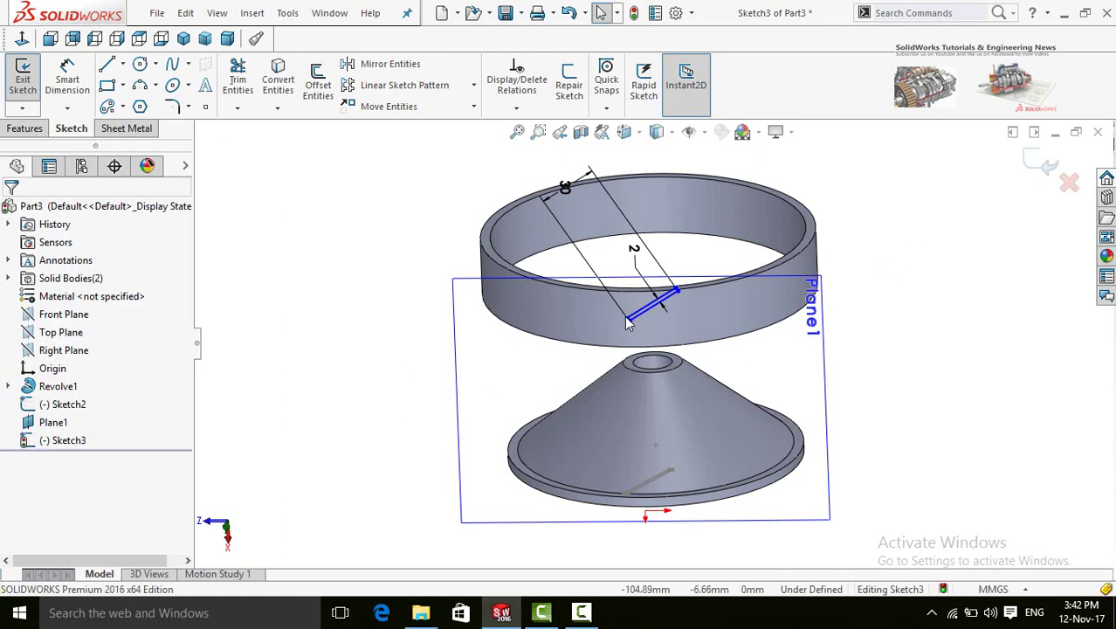
{"action": "left_click_drag", "start_coordinate": [627, 319], "coordinate": [632, 320]}
{"action": "left_click", "coordinate": [1029, 197]}
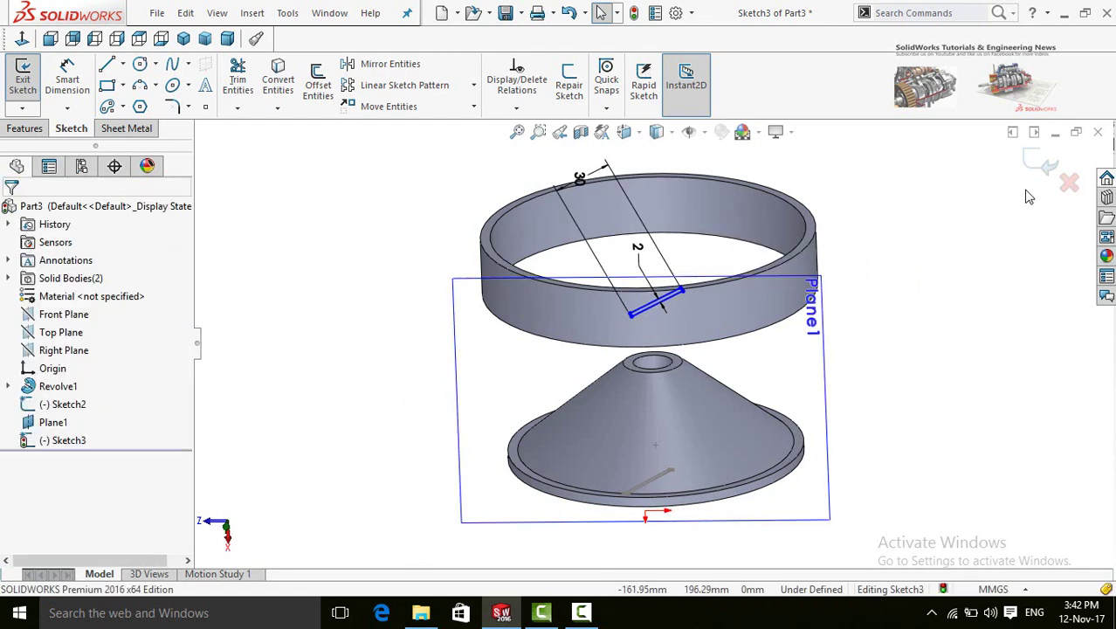
Exit the blade profile sketch and hide the offset reference plane
{"action": "left_click", "coordinate": [1045, 164]}
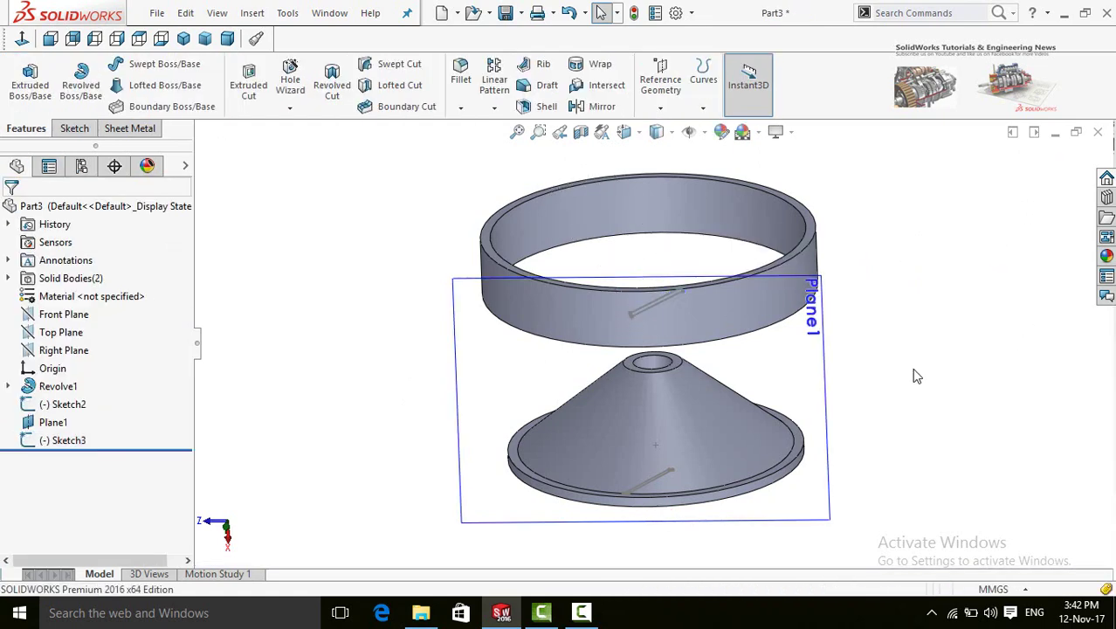
{"action": "left_click", "coordinate": [826, 354]}
{"action": "left_click", "coordinate": [874, 316]}
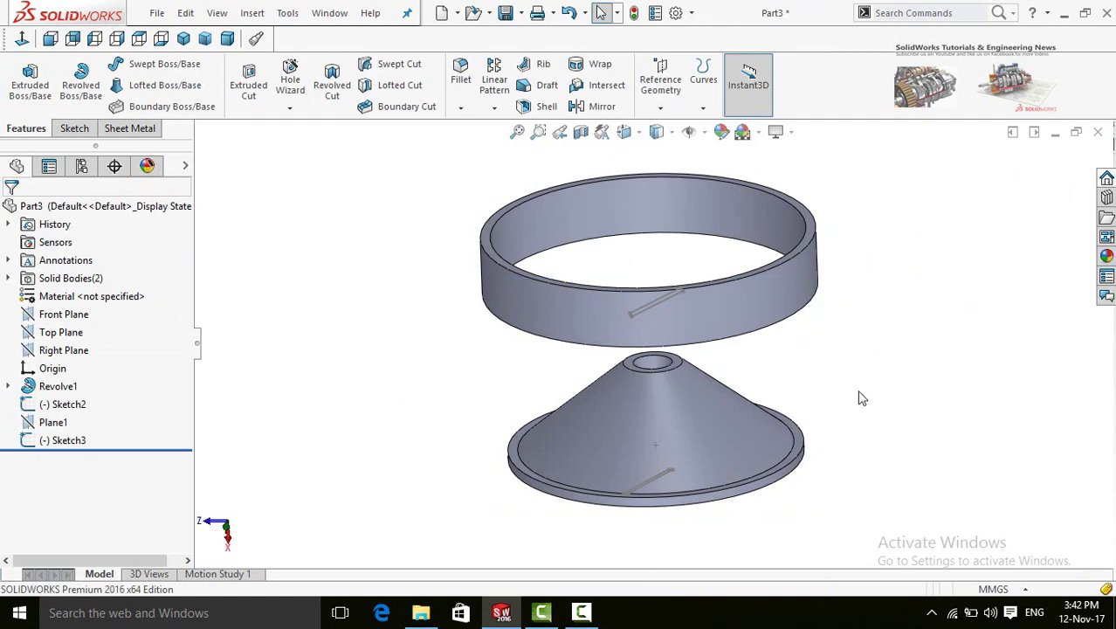
Start a Boundary Boss/Base using the hub-rim profile and the outer-ring profile as the Direction 1 curves
{"action": "middle_click_drag", "start_coordinate": [847, 322], "coordinate": [379, 228]}
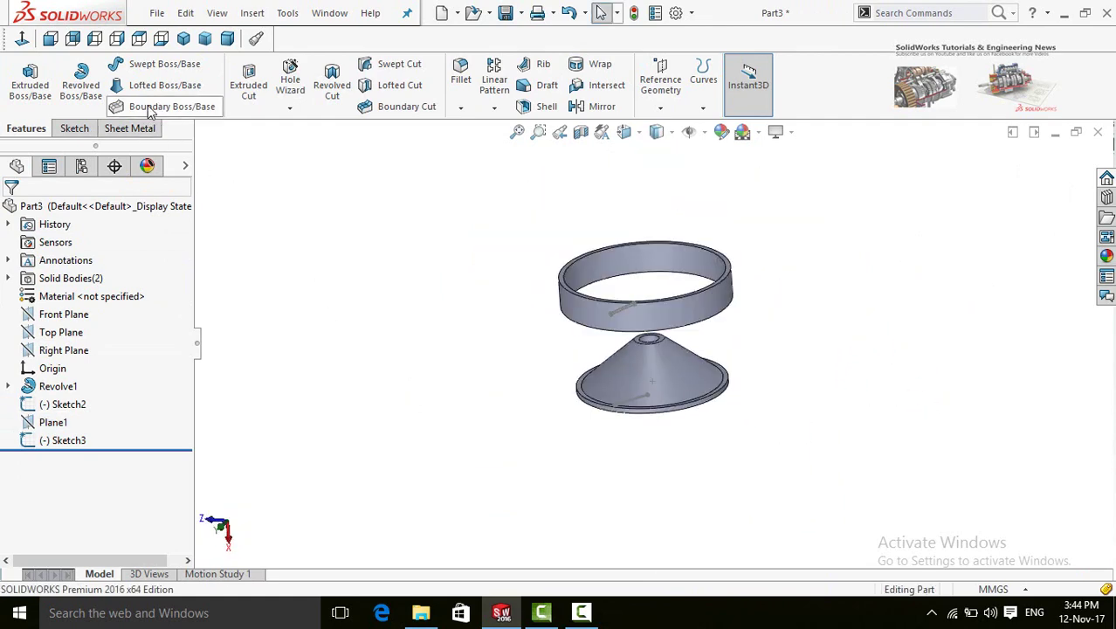
{"action": "left_click", "coordinate": [150, 106]}
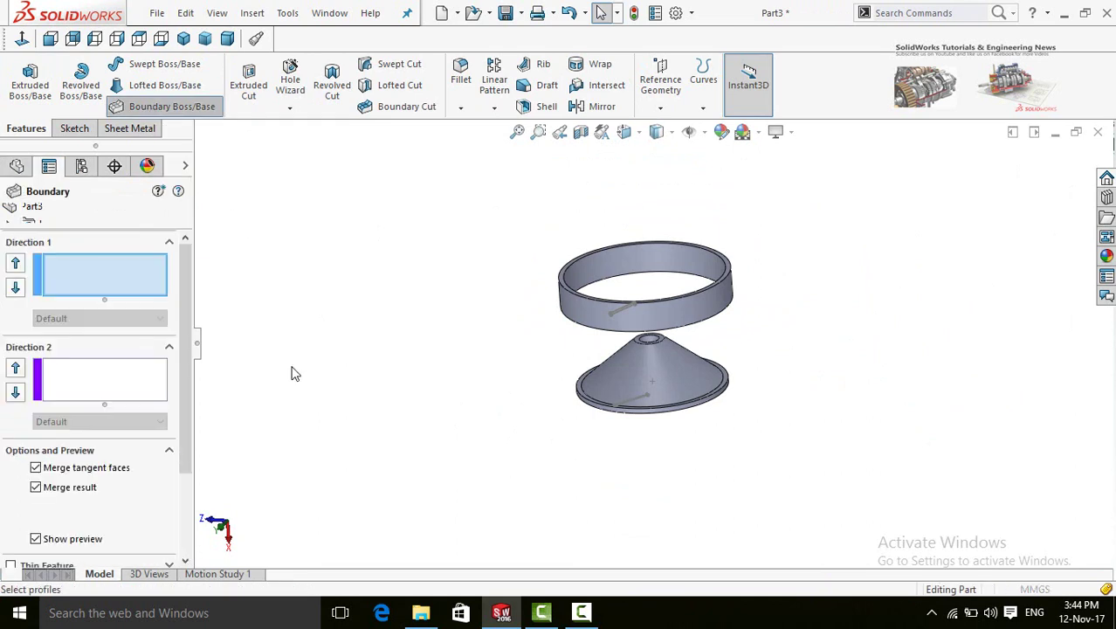
{"action": "scroll", "coordinate": [634, 404], "scroll_direction": "down", "scroll_amount": 2}
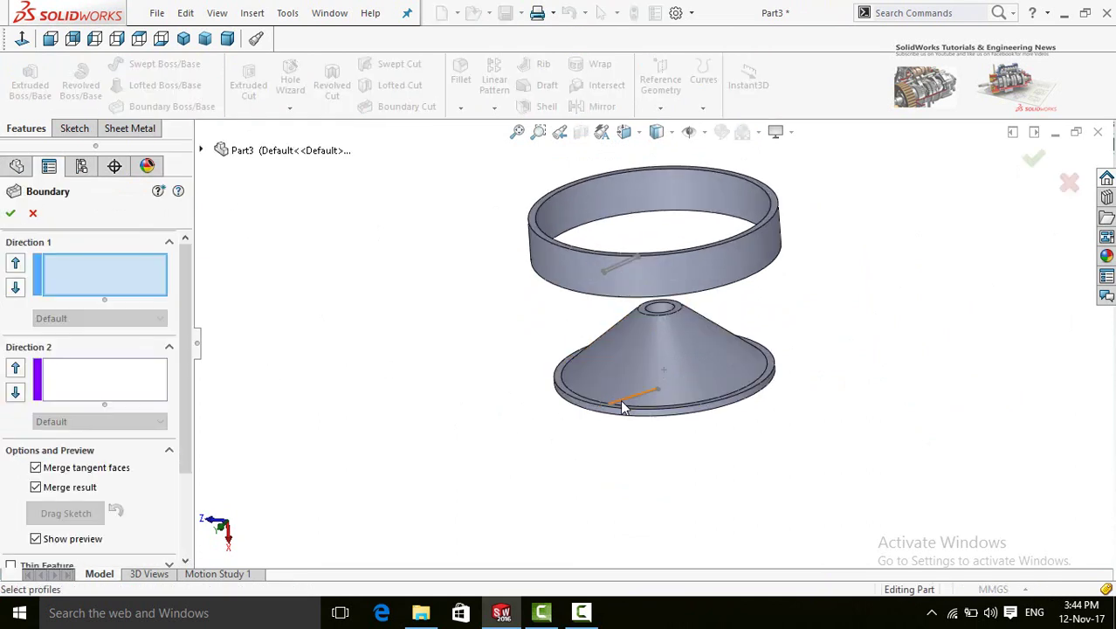
{"action": "left_click", "coordinate": [620, 405]}
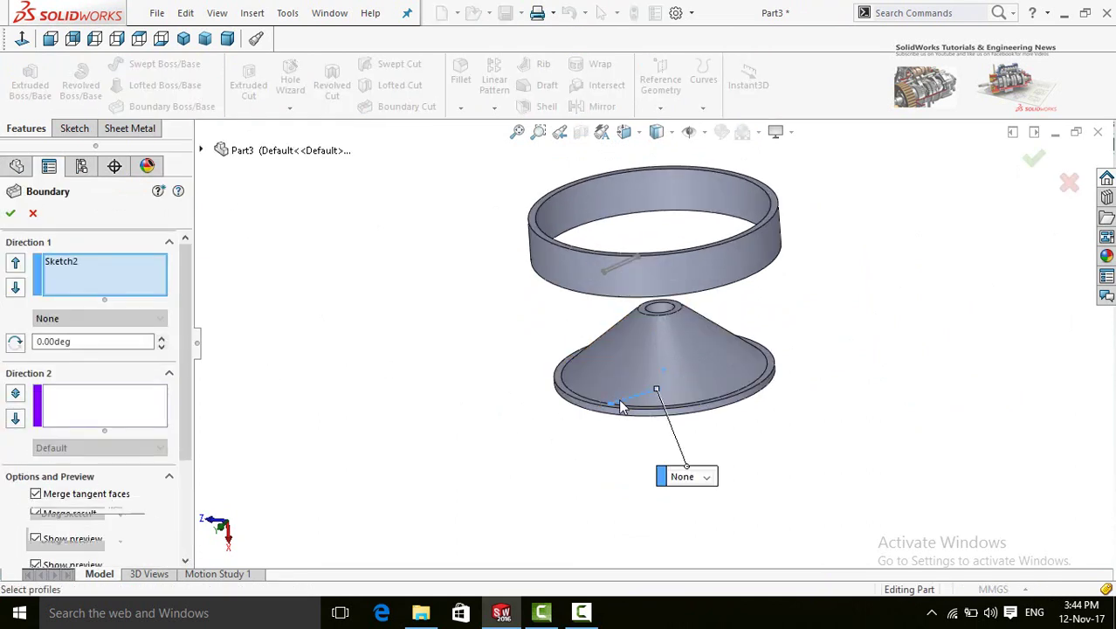
{"action": "left_click", "coordinate": [611, 270]}
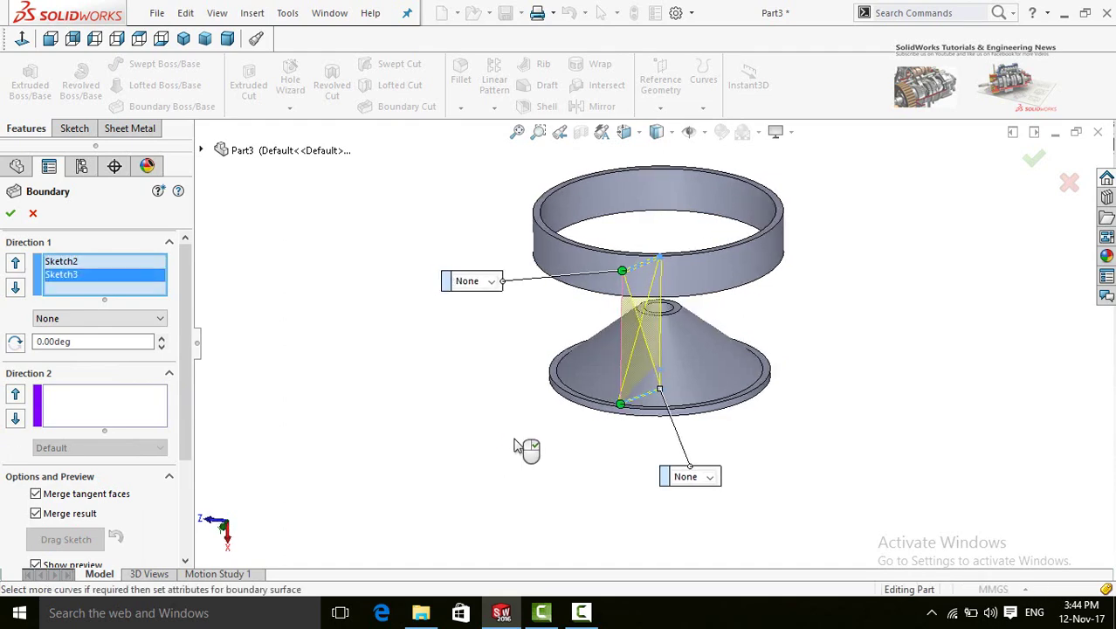
{"action": "scroll", "coordinate": [616, 295], "scroll_direction": "down", "scroll_amount": 5}
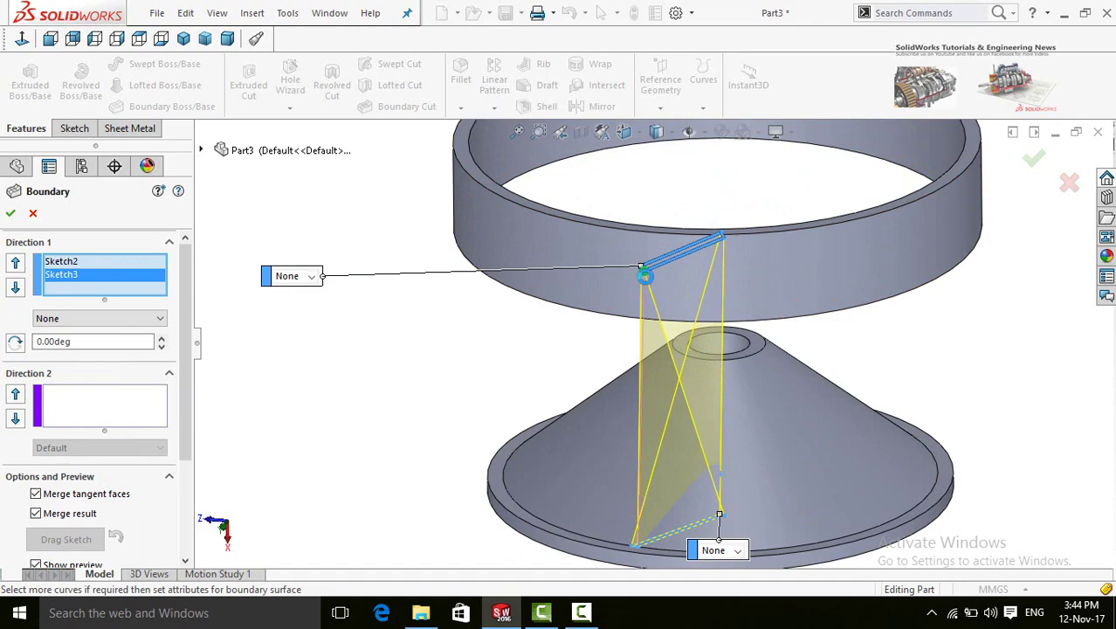
{"action": "middle_click_drag", "start_coordinate": [448, 450], "coordinate": [496, 445]}
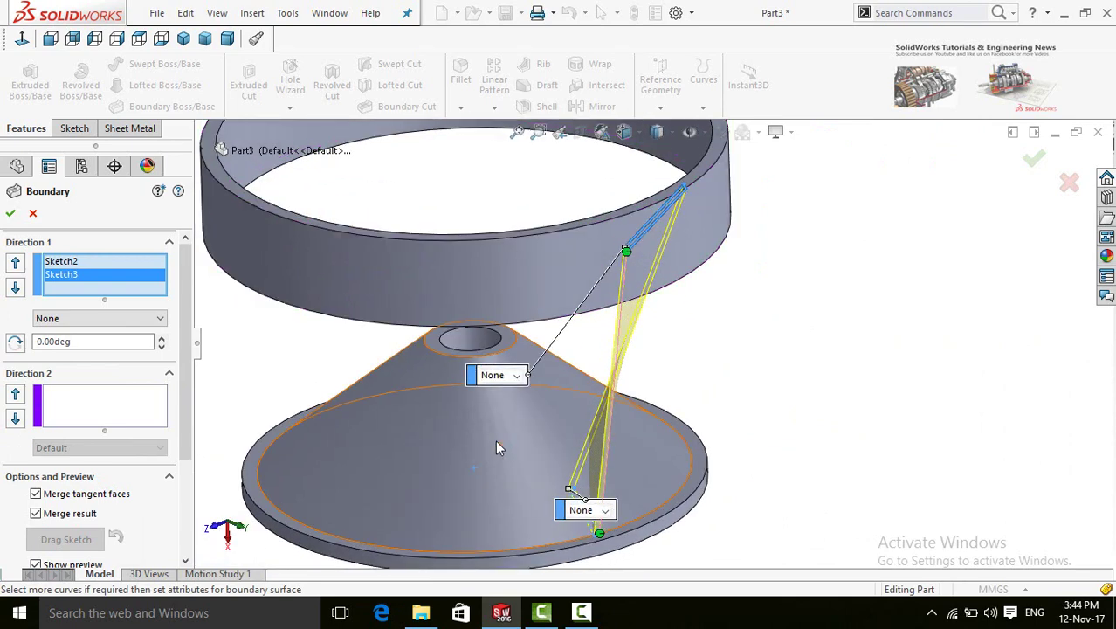
Set the outer-ring profile's tangency to Normal To Profile with a tangent length of 2 and create the boundary blade
{"action": "left_click", "coordinate": [516, 376]}
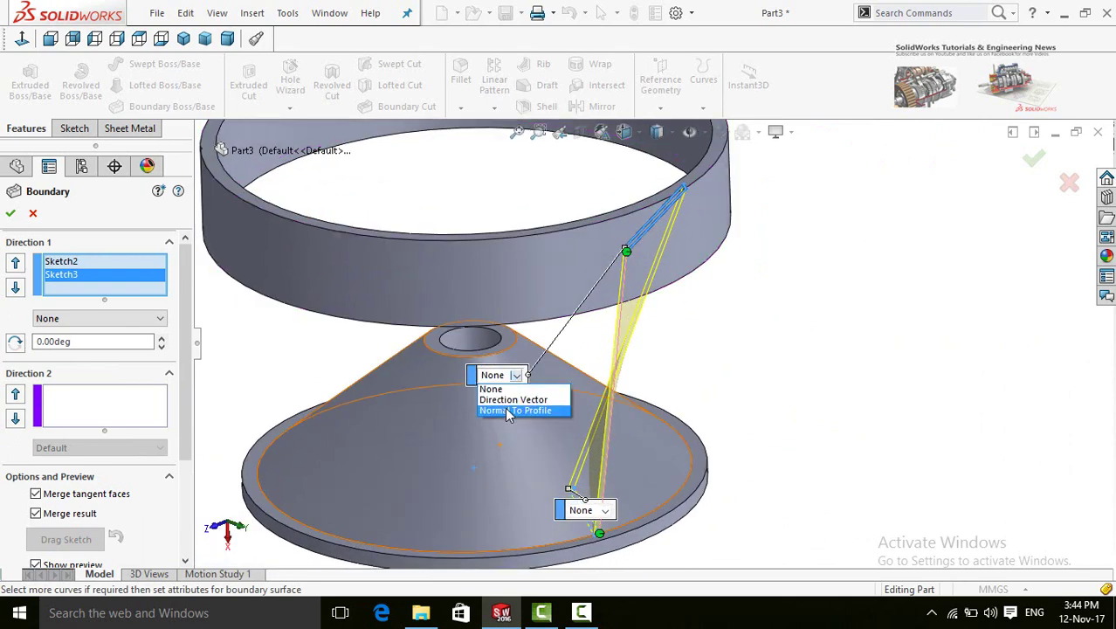
{"action": "left_click", "coordinate": [509, 411]}
{"action": "mouse_move", "coordinate": [829, 418]}
{"action": "middle_mouse_down"}
{"action": "mouse_move", "coordinate": [822, 363]}
{"action": "mouse_move", "coordinate": [847, 366]}
{"action": "mouse_move", "coordinate": [822, 374]}
{"action": "middle_mouse_up"}
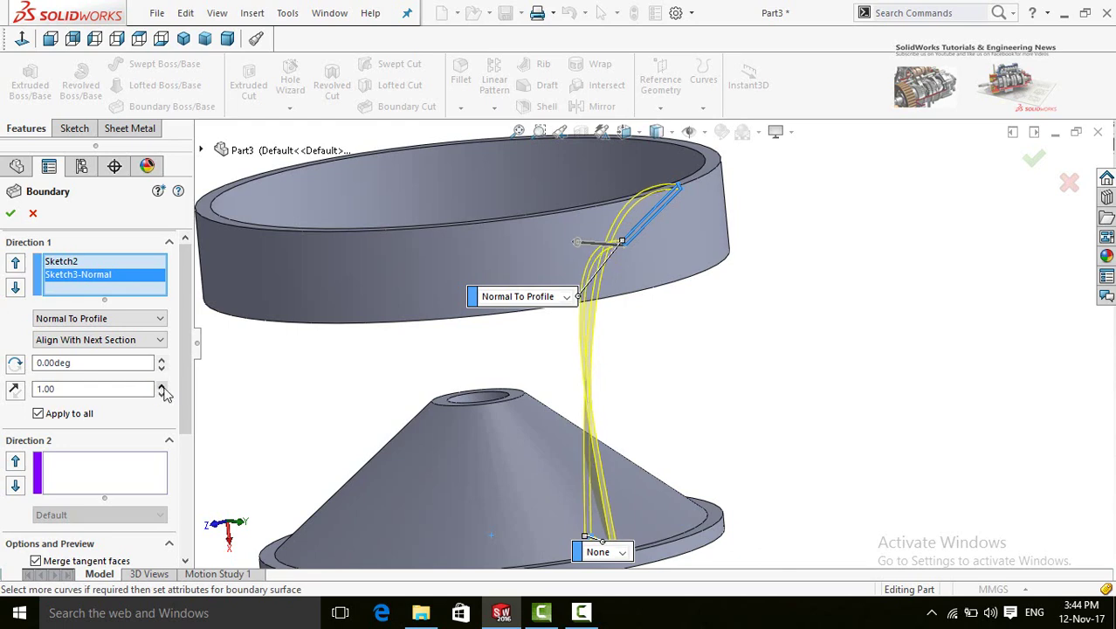
{"action": "left_click", "coordinate": [161, 386]}
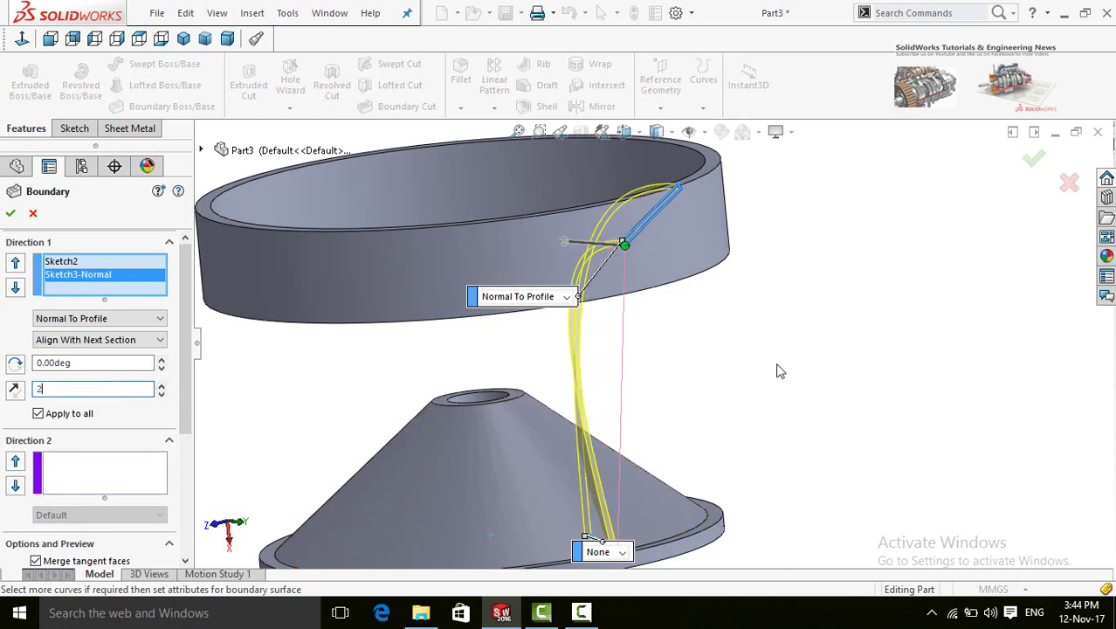
{"action": "key", "text": "Return"}
{"action": "middle_click_drag", "start_coordinate": [803, 387], "coordinate": [806, 429]}
{"action": "scroll", "coordinate": [804, 429], "scroll_direction": "down", "scroll_amount": 4}
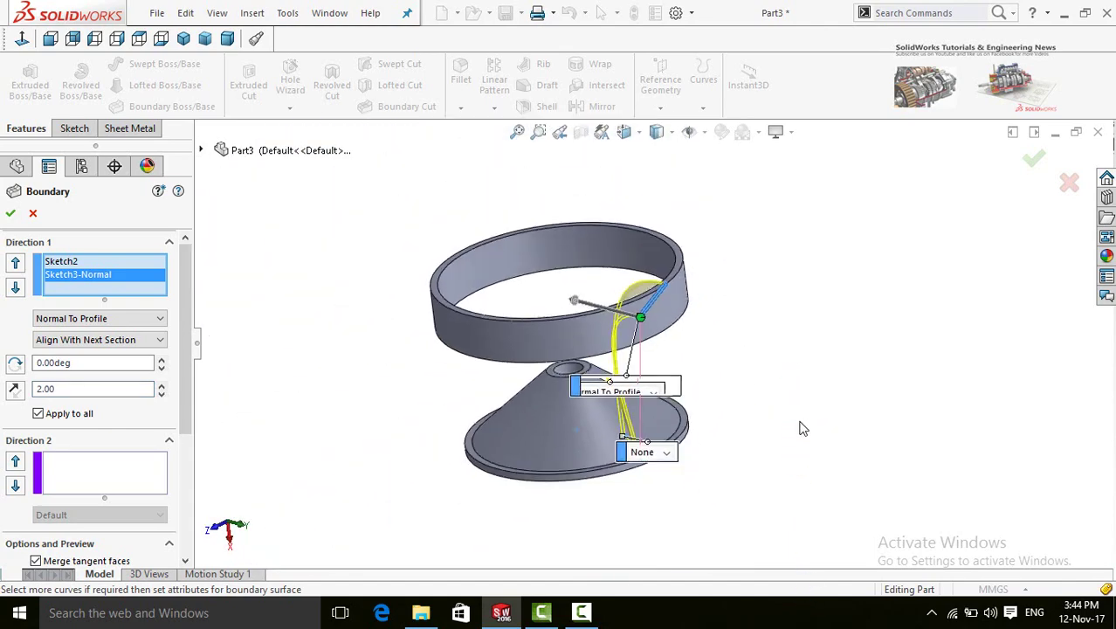
{"action": "left_click", "coordinate": [12, 214]}
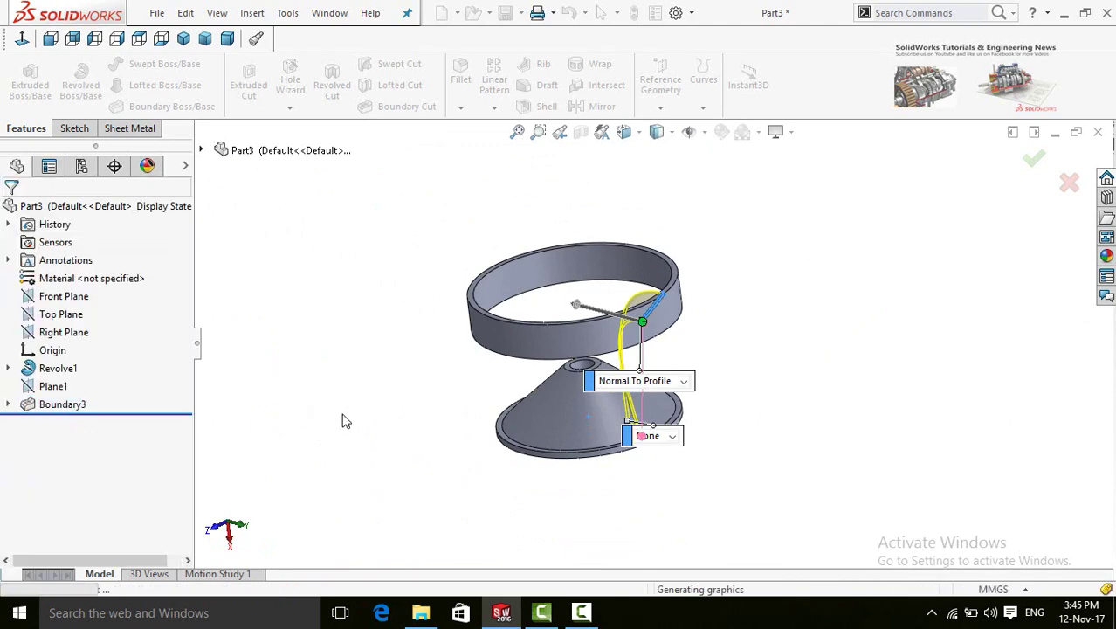
Circular-pattern the boundary blade around the outer ring's circular edge with 13 equally spaced instances over 360 degrees
{"action": "middle_click_drag", "start_coordinate": [368, 416], "coordinate": [343, 398]}
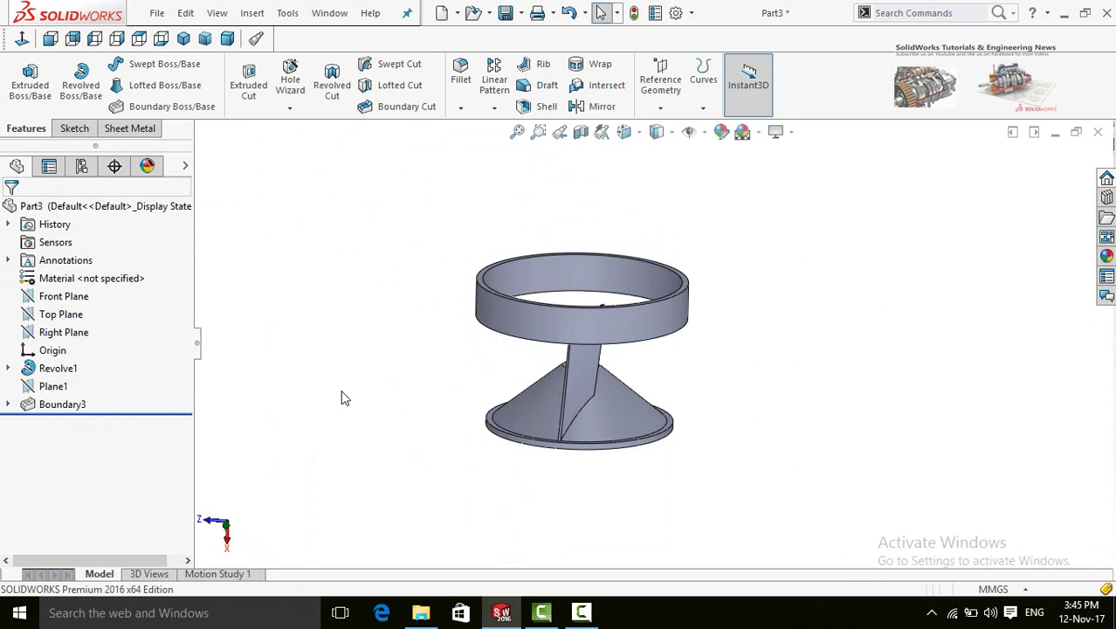
{"action": "left_click", "coordinate": [494, 111]}
{"action": "left_click", "coordinate": [524, 148]}
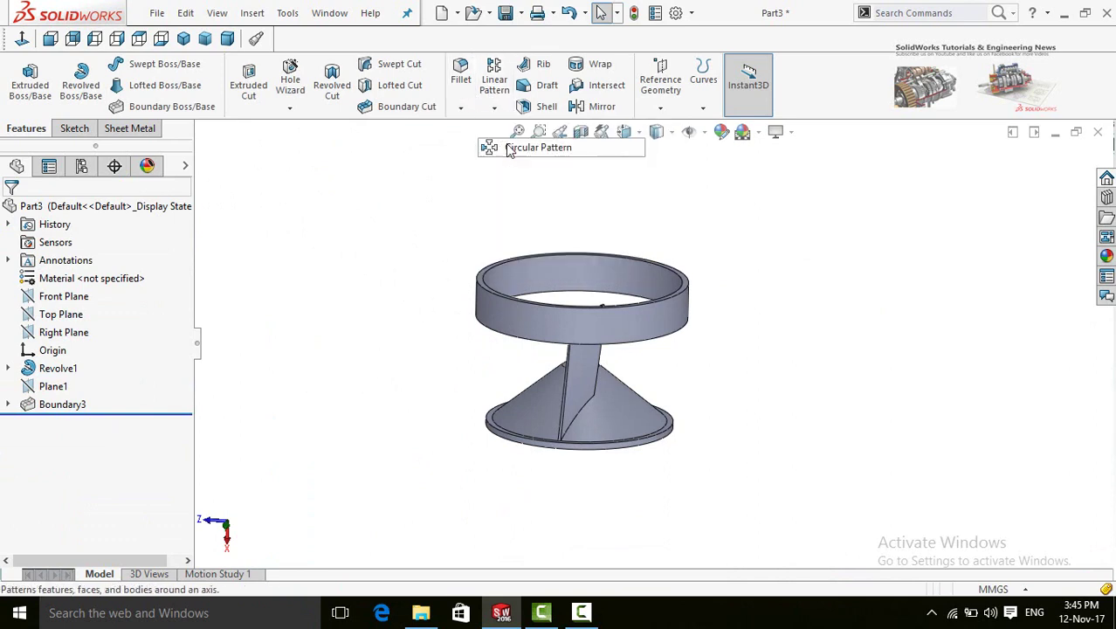
{"action": "middle_click_drag", "start_coordinate": [339, 415], "coordinate": [350, 441]}
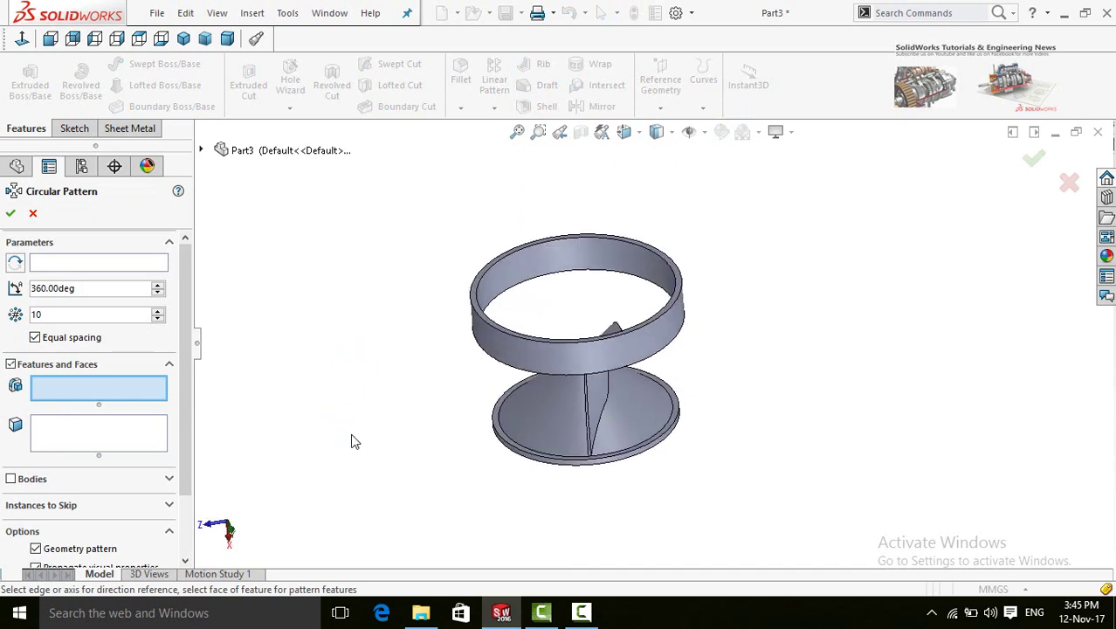
{"action": "left_click", "coordinate": [597, 399]}
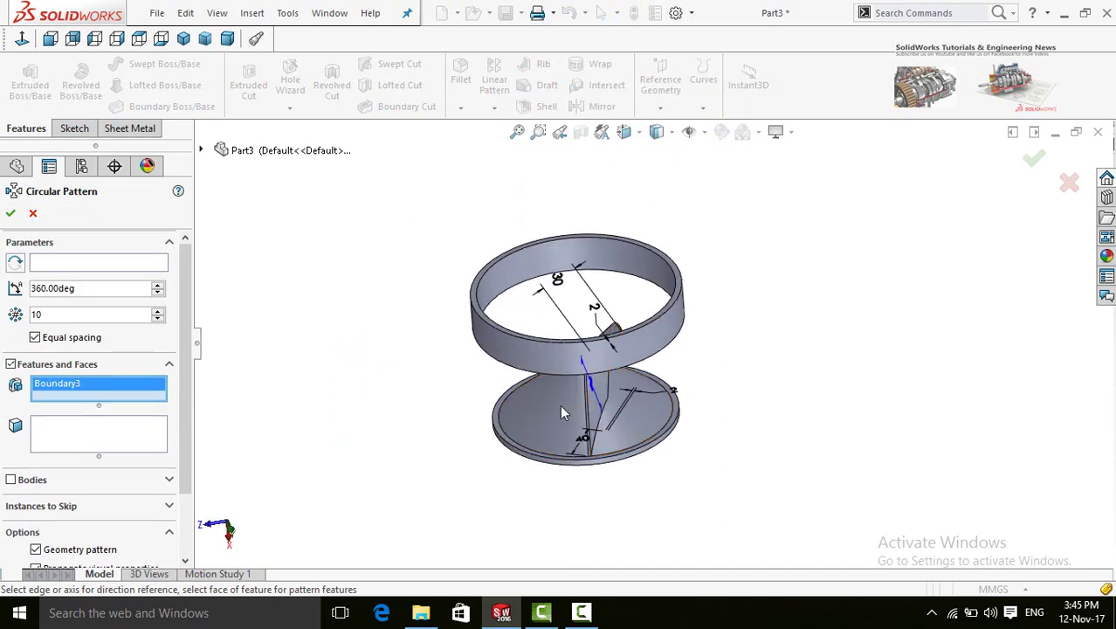
{"action": "left_click", "coordinate": [70, 265]}
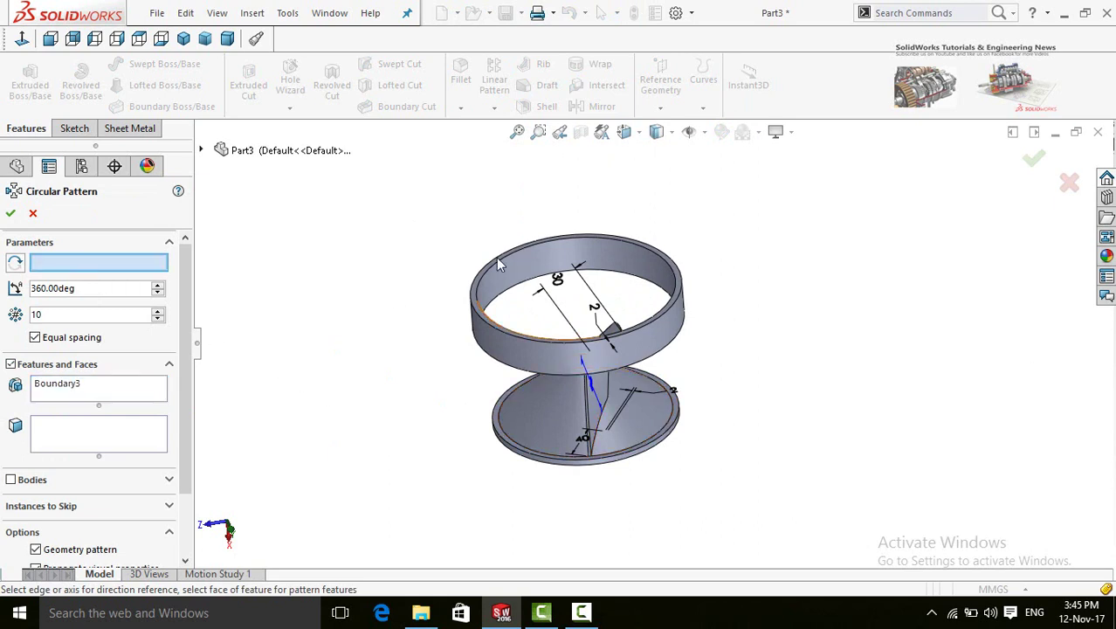
{"action": "left_click", "coordinate": [481, 277]}
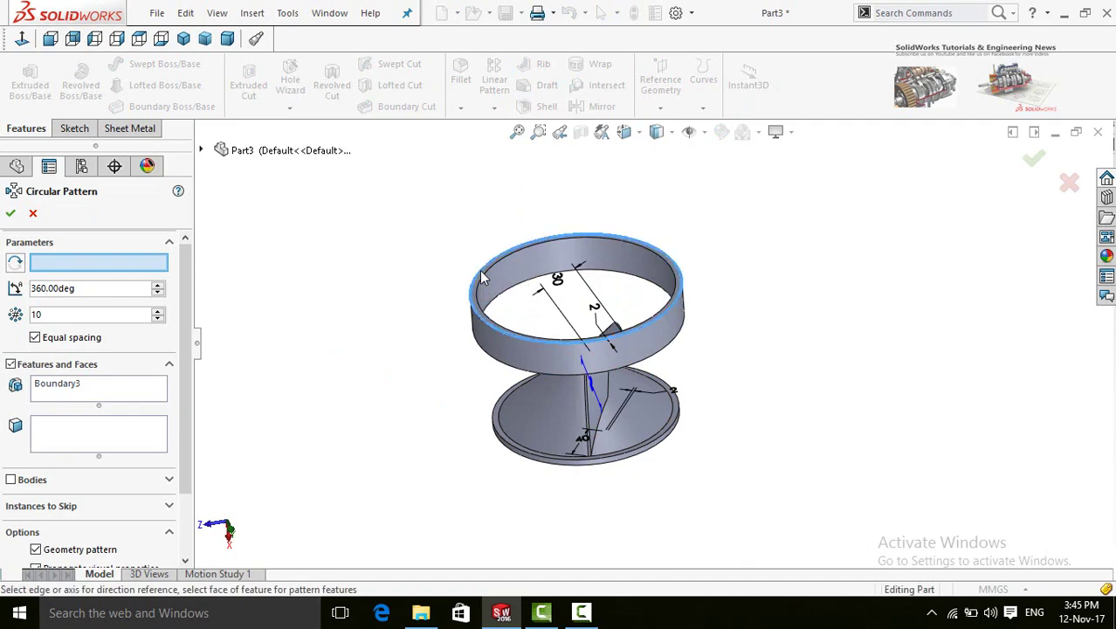
{"action": "middle_click_drag", "start_coordinate": [346, 401], "coordinate": [371, 316]}
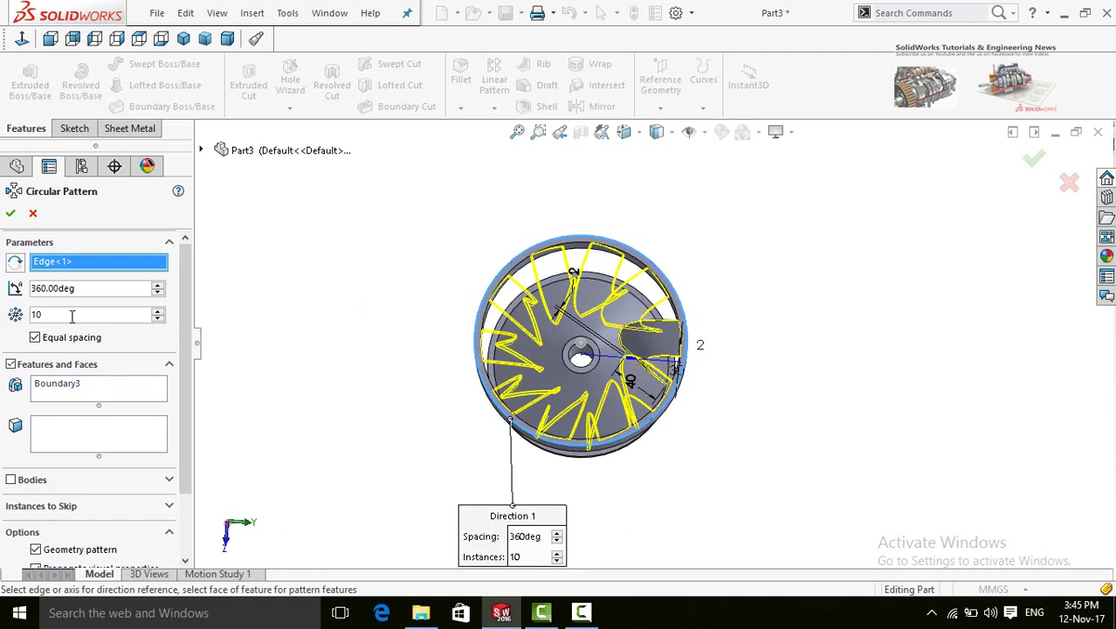
{"action": "type", "text": "13"}
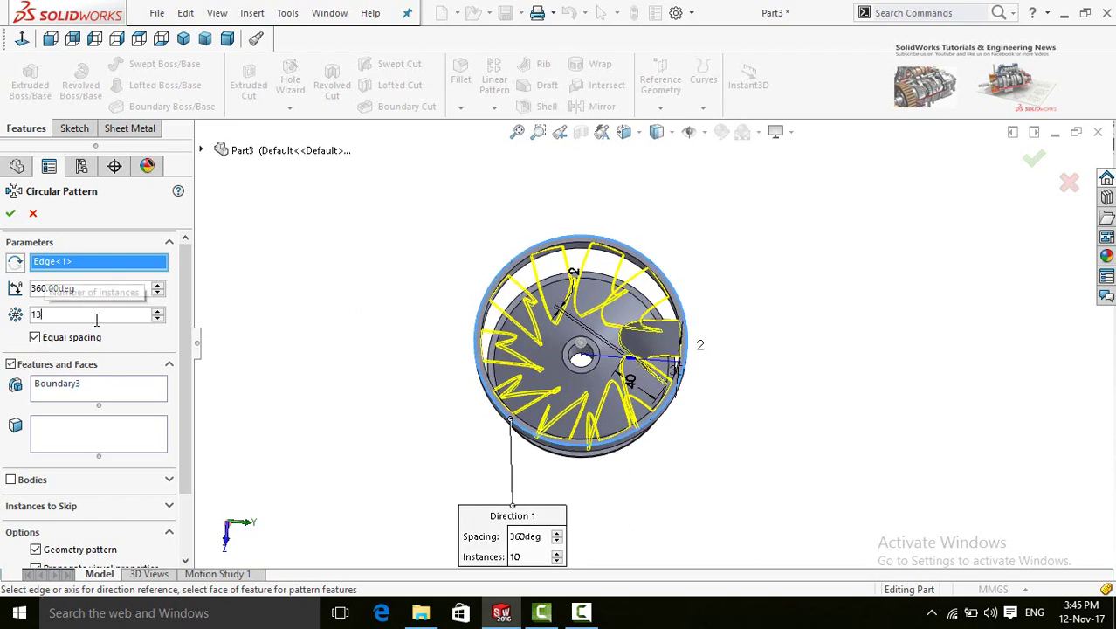
{"action": "middle_click_drag", "start_coordinate": [337, 384], "coordinate": [357, 299]}
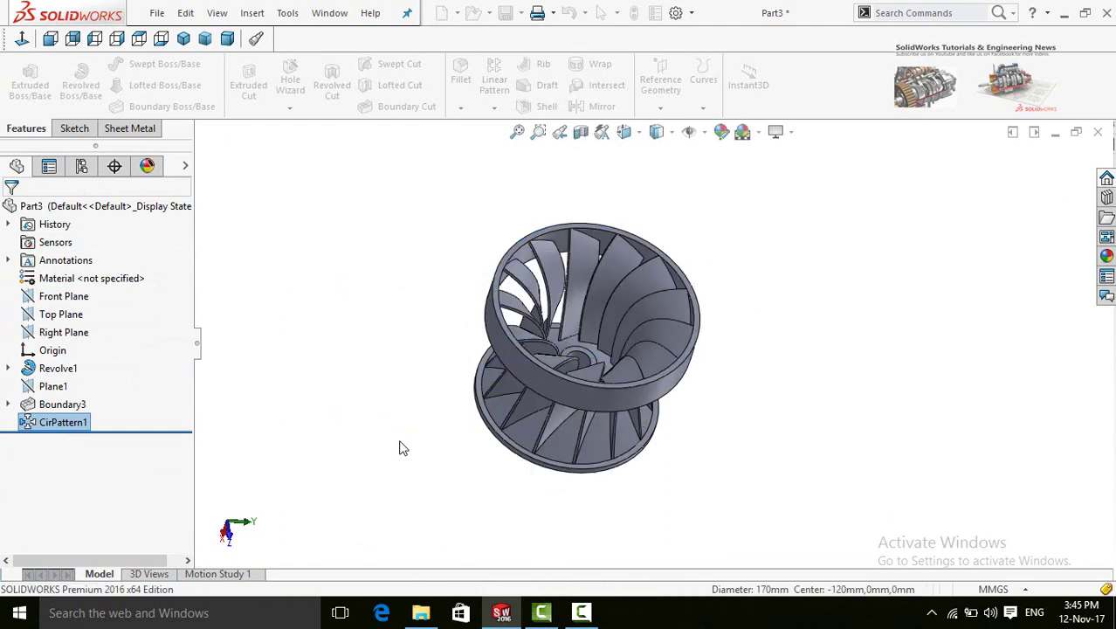
Open the profile sketch of the hub-and-ring revolve for editing and view it straight on
{"action": "middle_click_drag", "start_coordinate": [399, 448], "coordinate": [735, 448]}
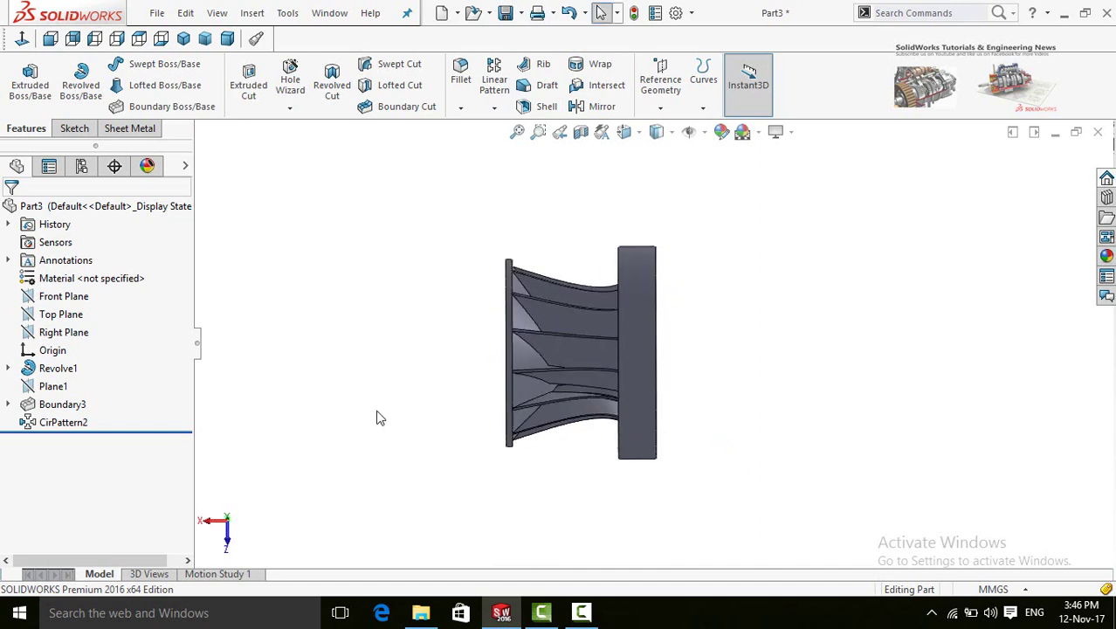
{"action": "left_click", "coordinate": [9, 369]}
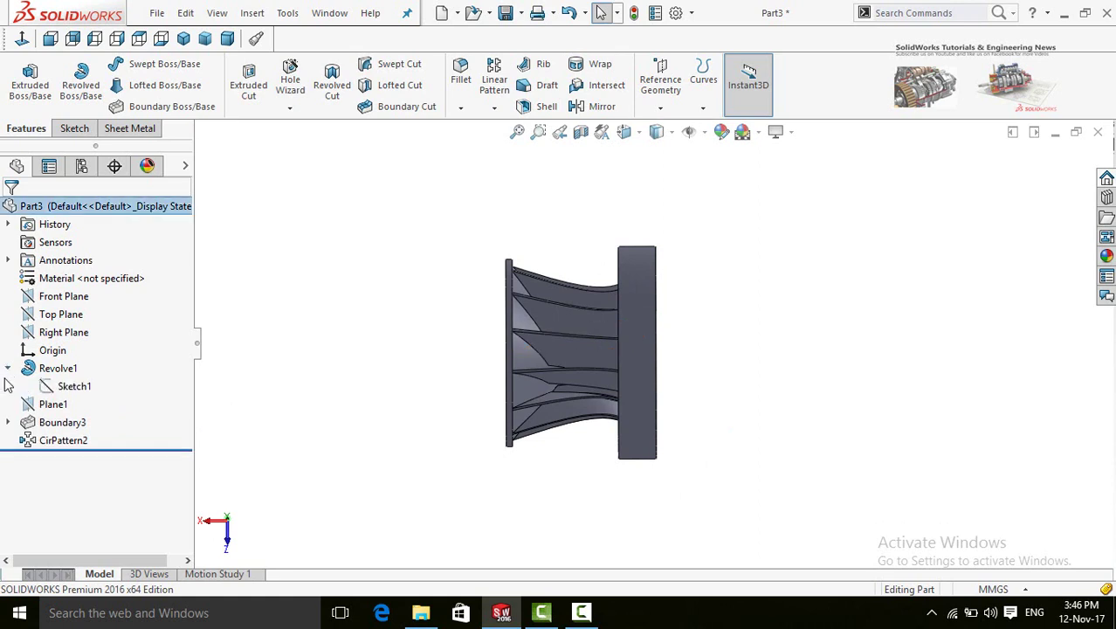
{"action": "left_click", "coordinate": [72, 387]}
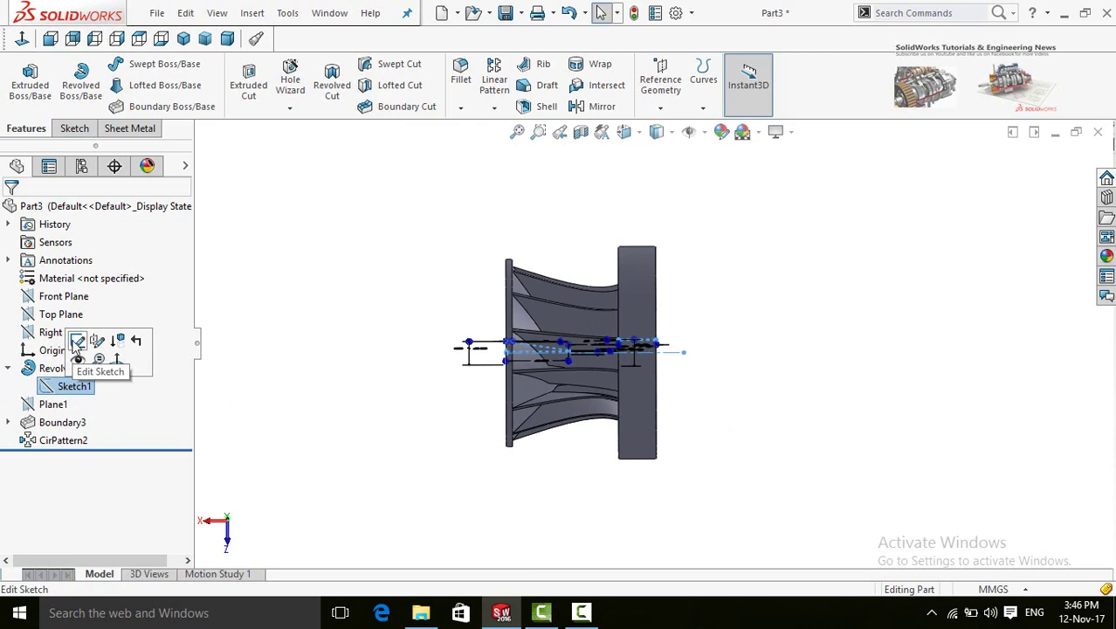
{"action": "left_click", "coordinate": [77, 343]}
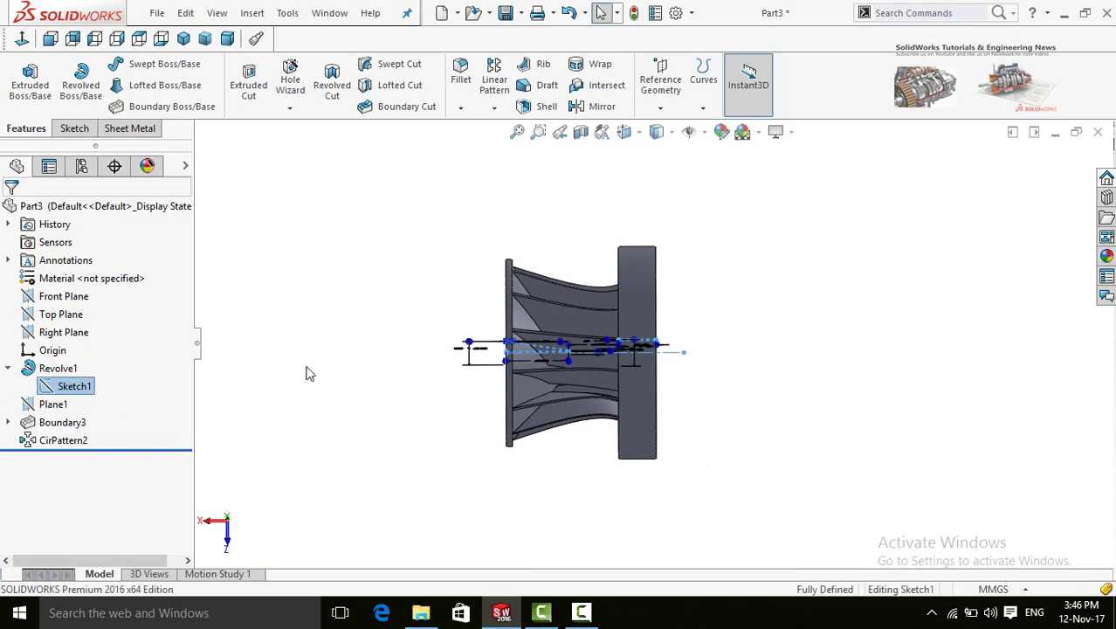
{"action": "left_click", "coordinate": [22, 39]}
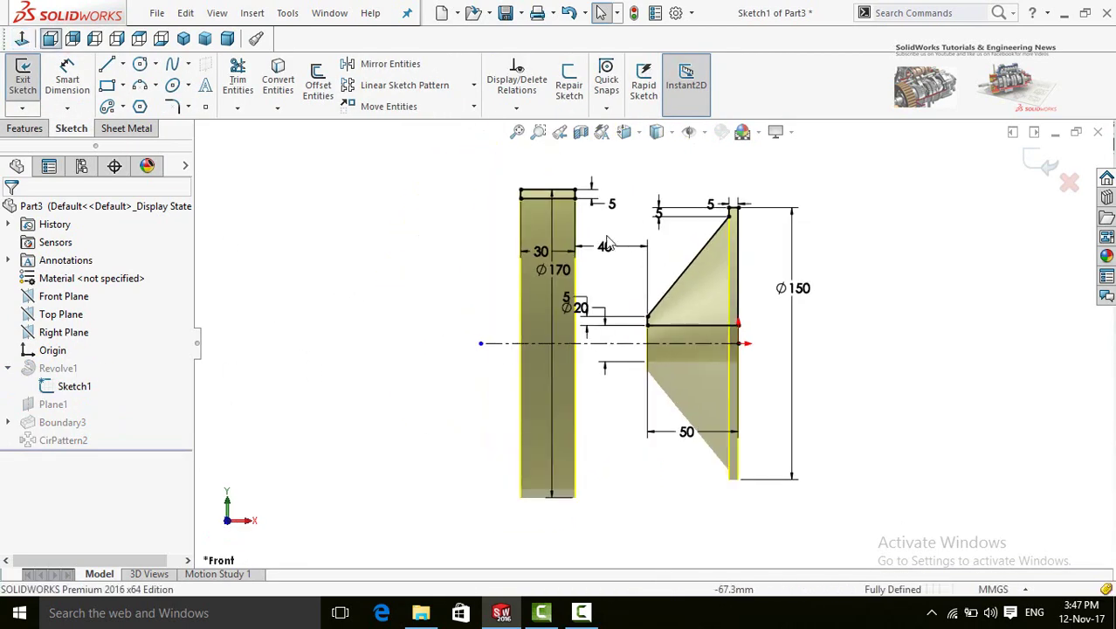
Move the ring-to-hub spacing dimension below the profile, set it to 30 mm, and exit the sketch to rebuild the runner
{"action": "left_click_drag", "start_coordinate": [609, 245], "coordinate": [619, 507]}
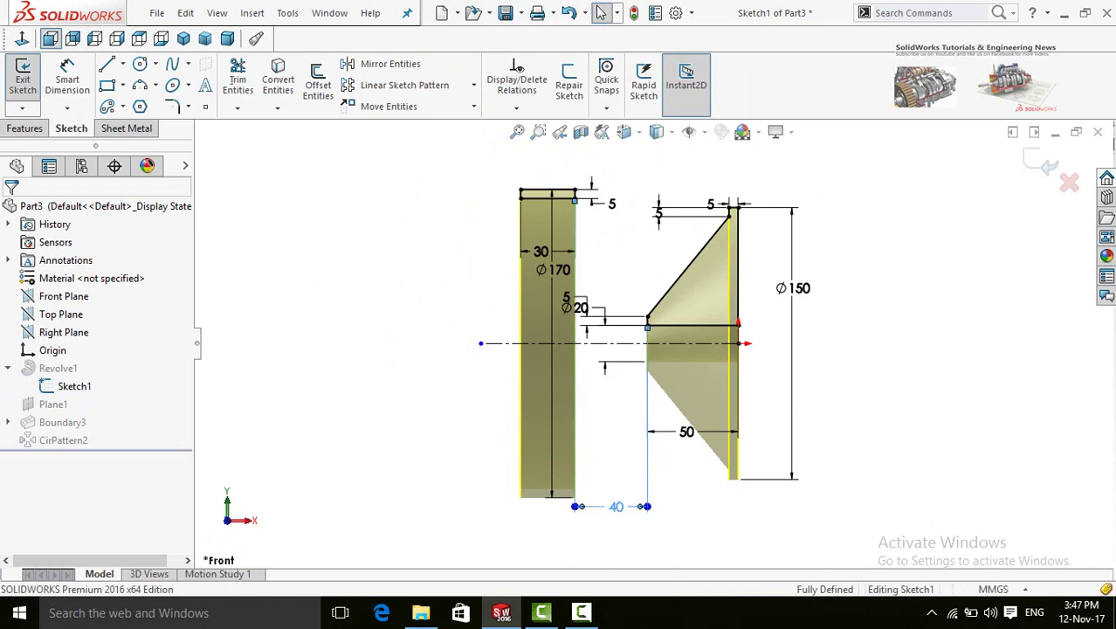
{"action": "left_click", "coordinate": [616, 506]}
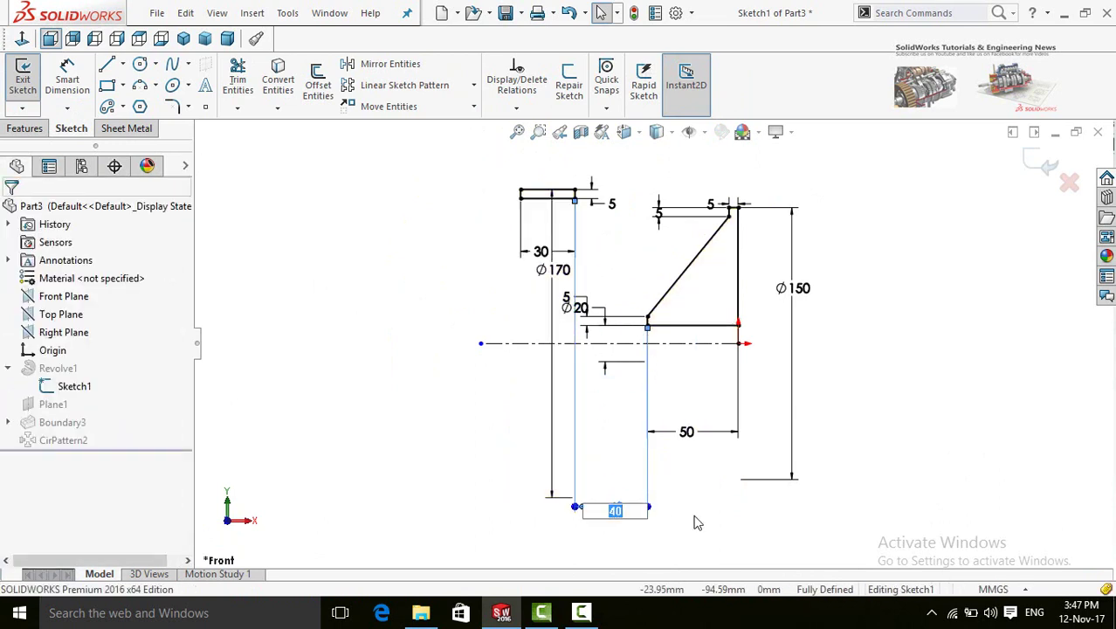
{"action": "key", "text": "Return"}
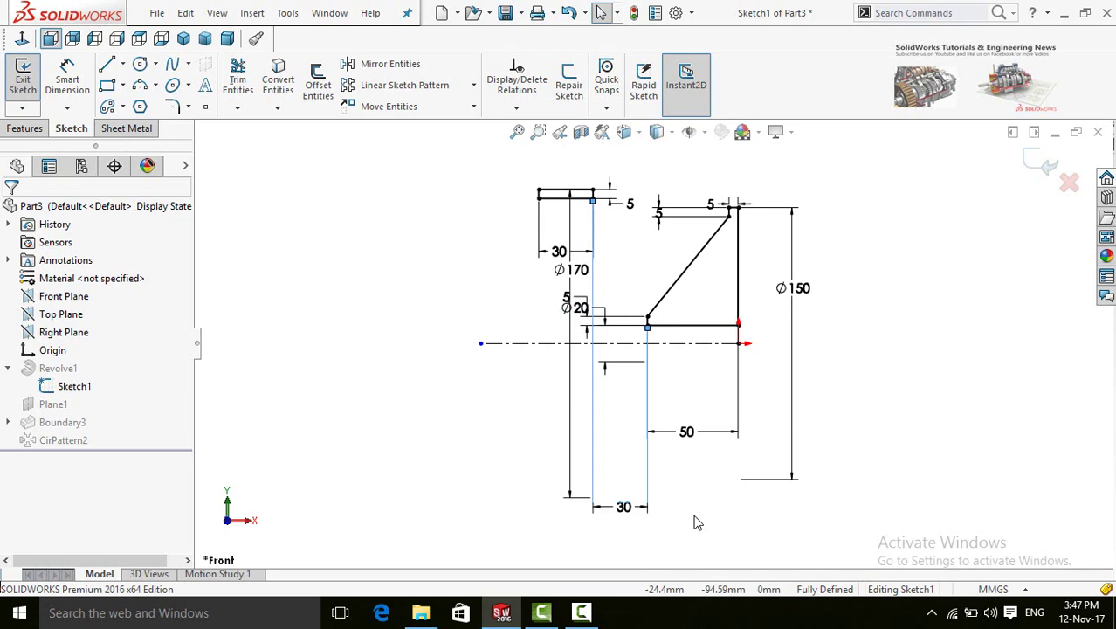
{"action": "left_click", "coordinate": [1041, 166]}
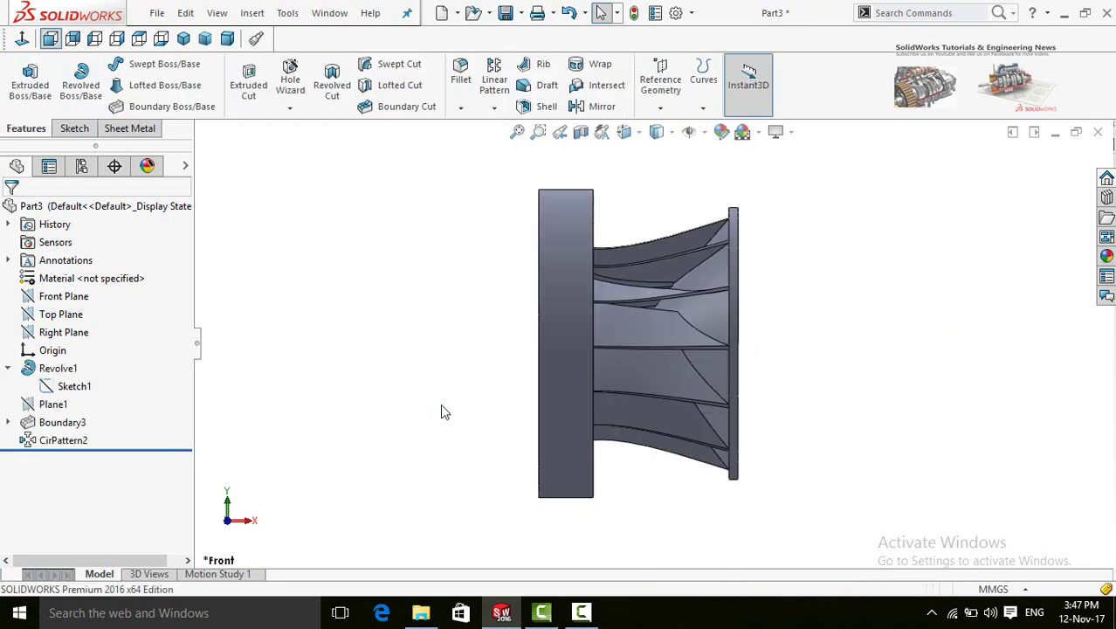
Apply a blue colour to the outer ring's cylindrical outer face and the flat back face of the hub disc
{"action": "middle_click_drag", "start_coordinate": [442, 367], "coordinate": [354, 485]}
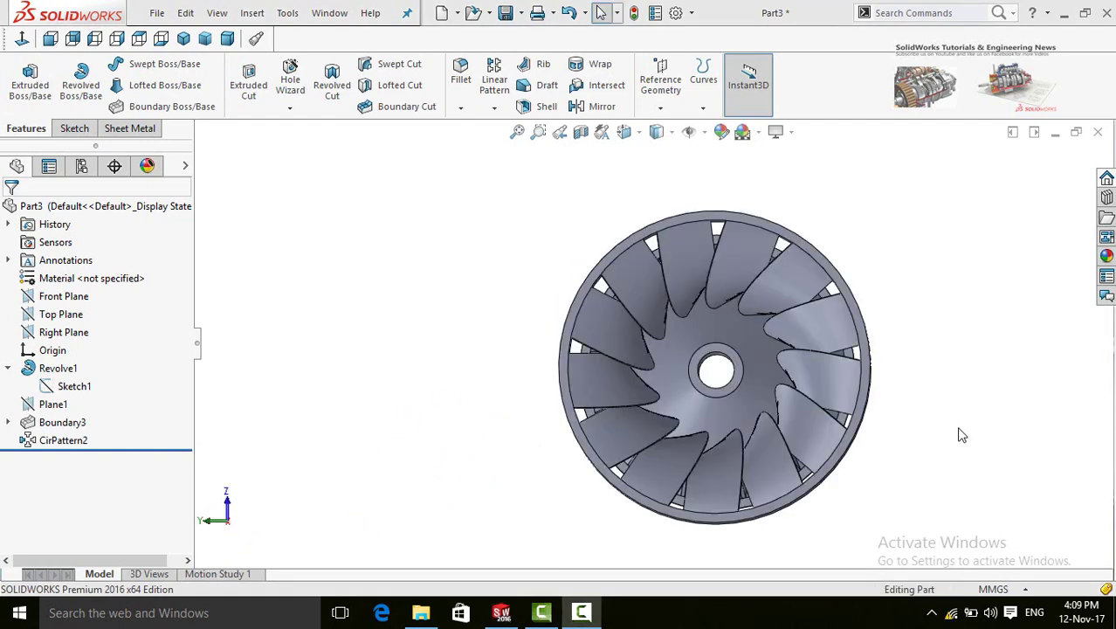
{"action": "middle_click_drag", "start_coordinate": [960, 434], "coordinate": [782, 409]}
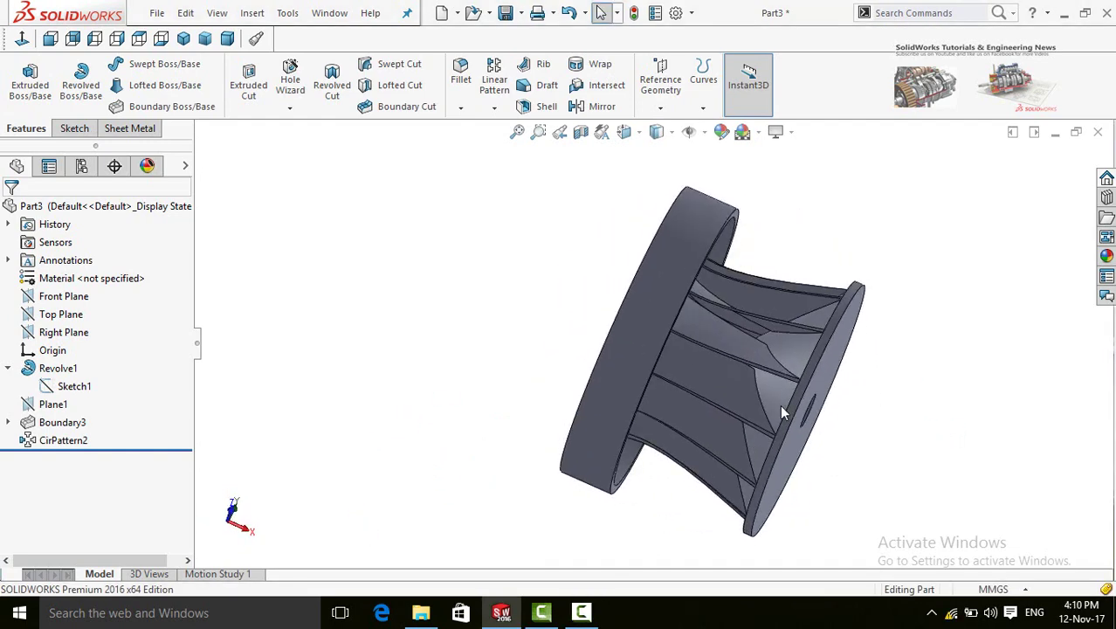
{"action": "left_click", "coordinate": [621, 321]}
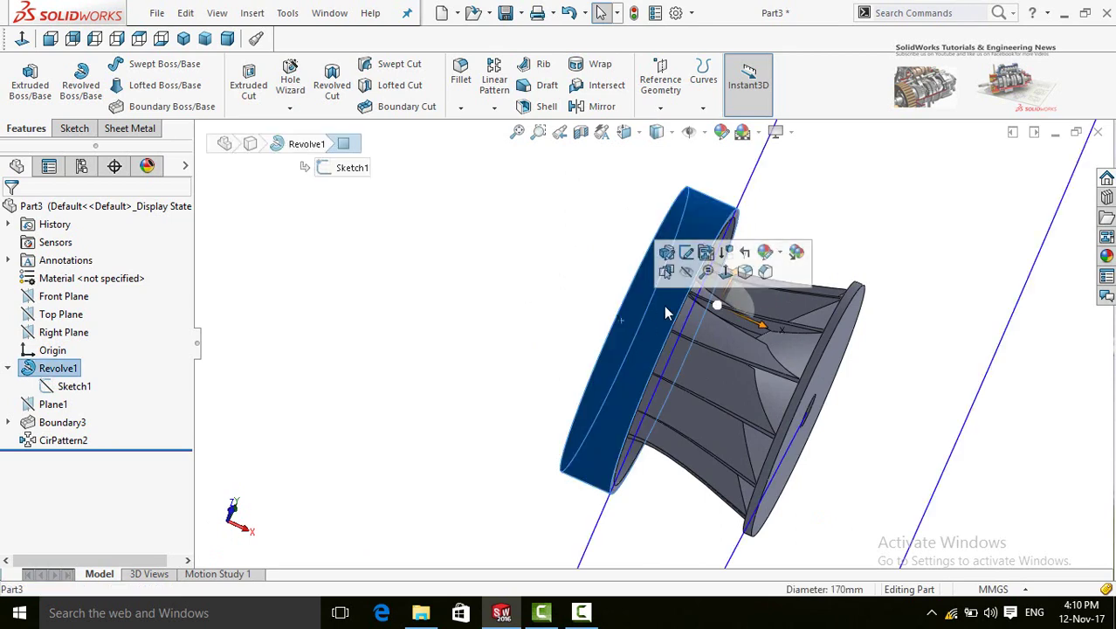
{"action": "left_click", "coordinate": [765, 252]}
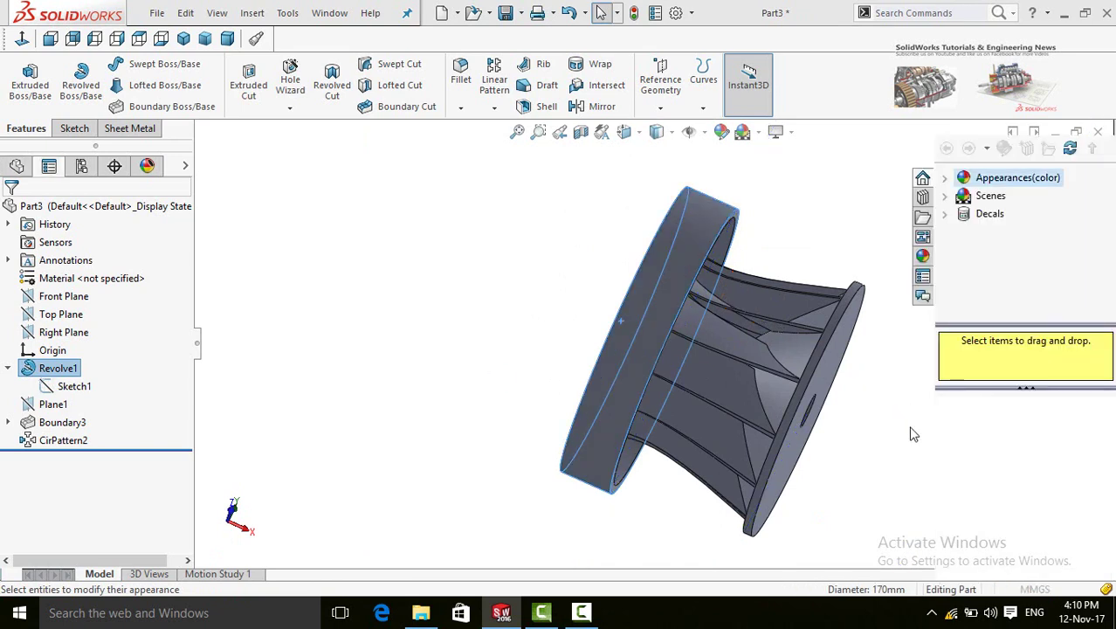
{"action": "middle_click_drag", "start_coordinate": [877, 435], "coordinate": [802, 326]}
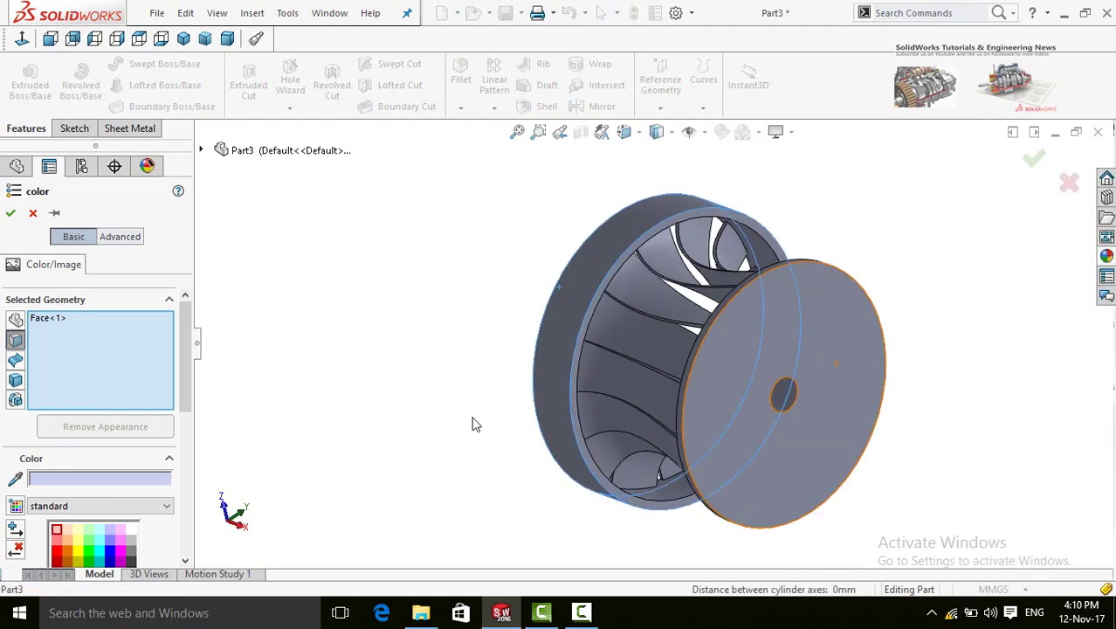
{"action": "middle_click_drag", "start_coordinate": [438, 431], "coordinate": [312, 501]}
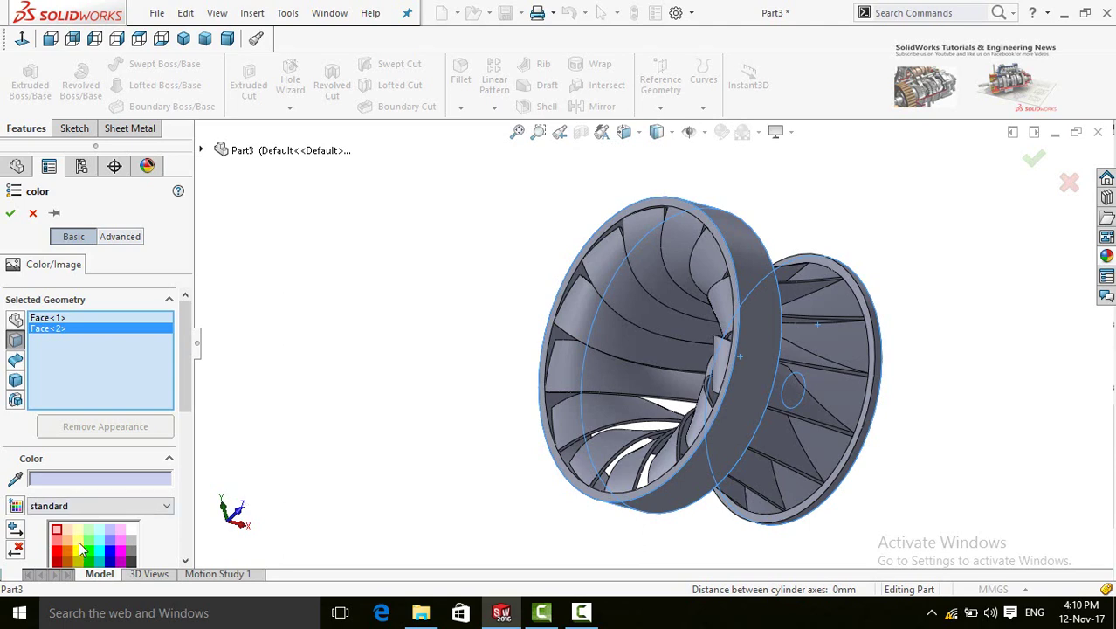
{"action": "left_click", "coordinate": [112, 555]}
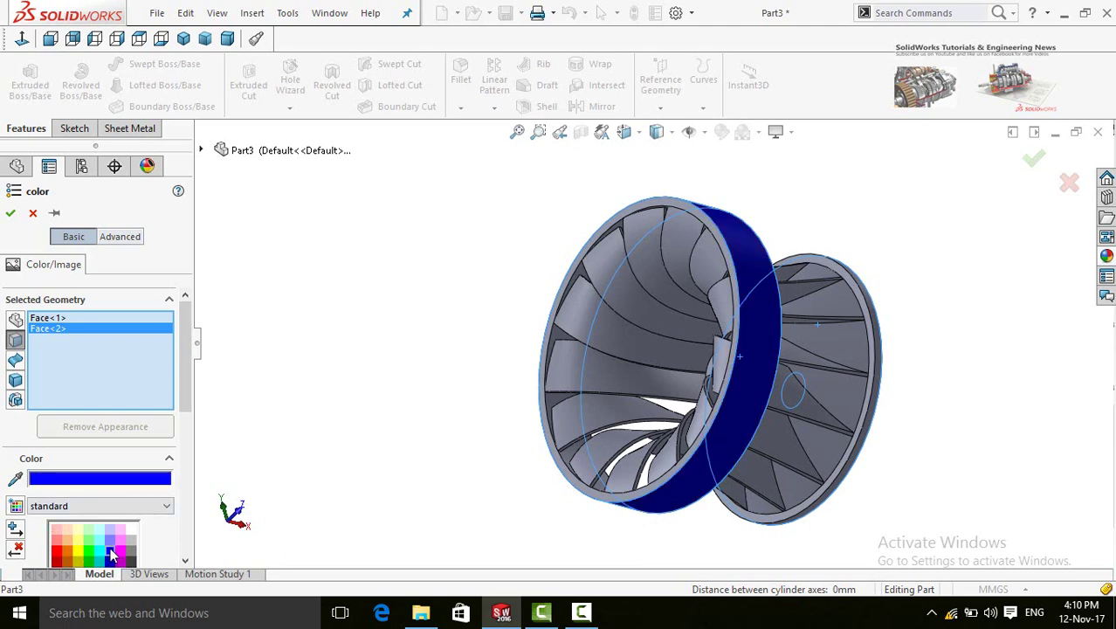
{"action": "left_click", "coordinate": [10, 215]}
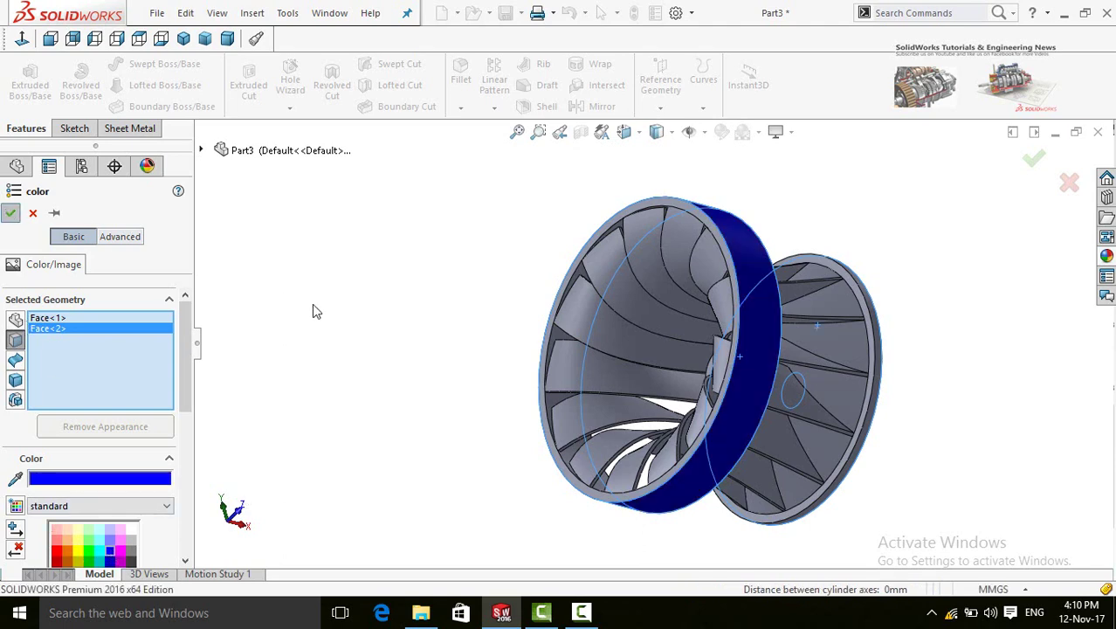
Apply a green colour to all blades by colouring both the circular pattern feature and the original boundary blade feature
{"action": "left_click", "coordinate": [568, 313]}
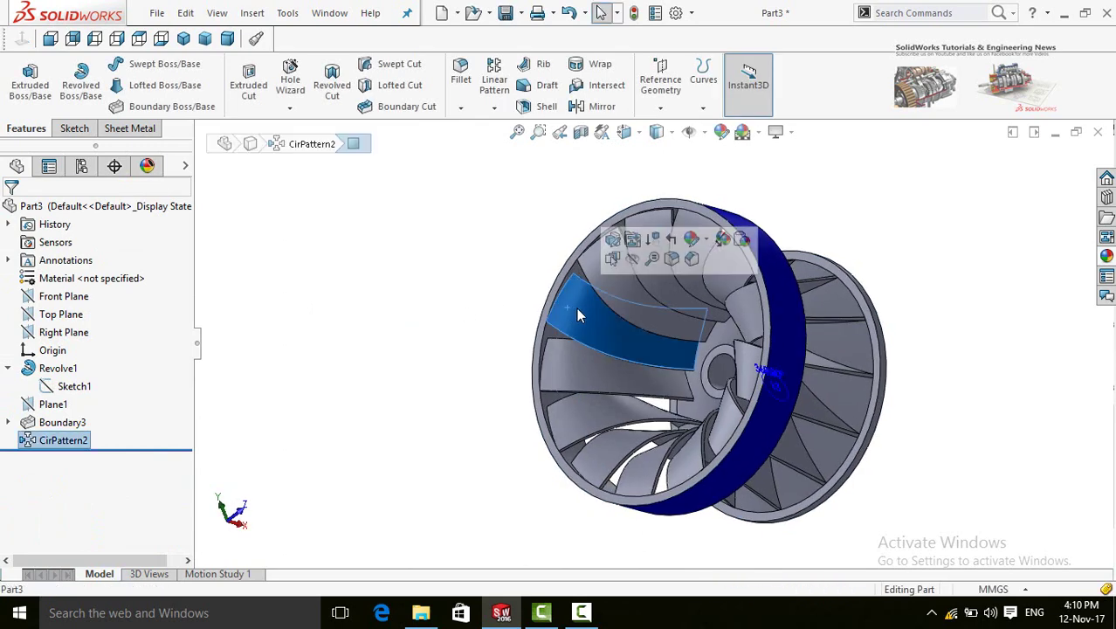
{"action": "left_click", "coordinate": [696, 244]}
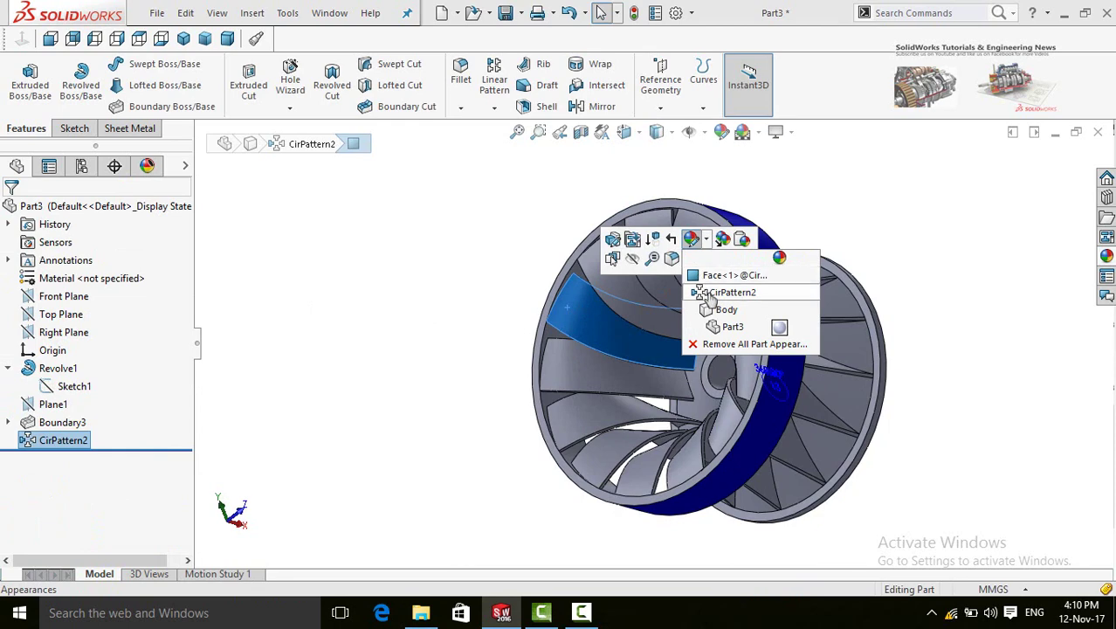
{"action": "left_click", "coordinate": [710, 293]}
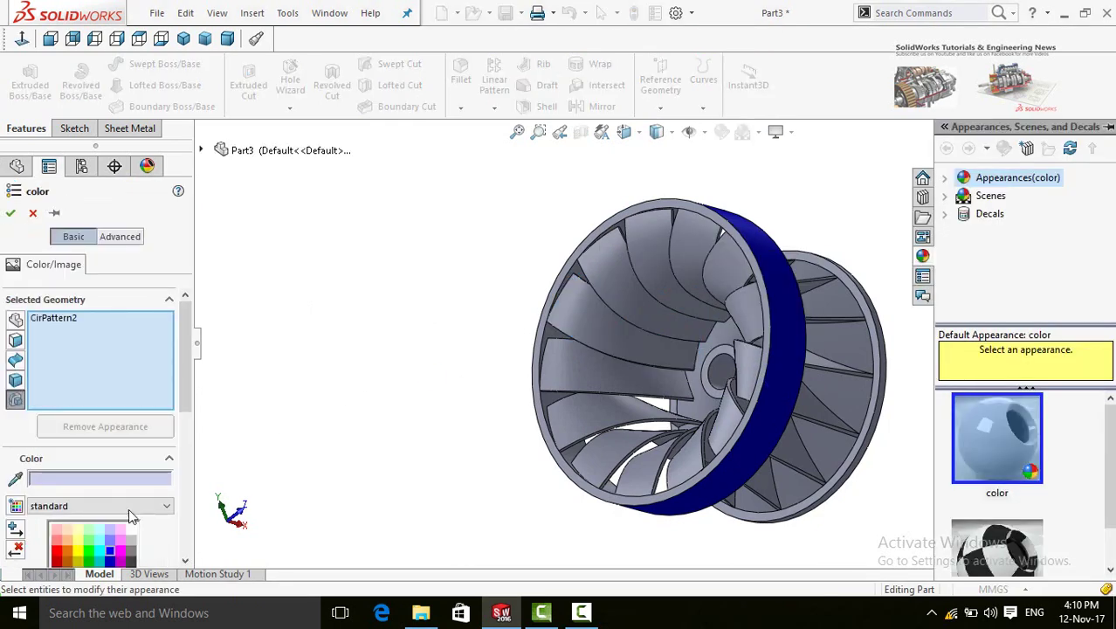
{"action": "left_click", "coordinate": [92, 557]}
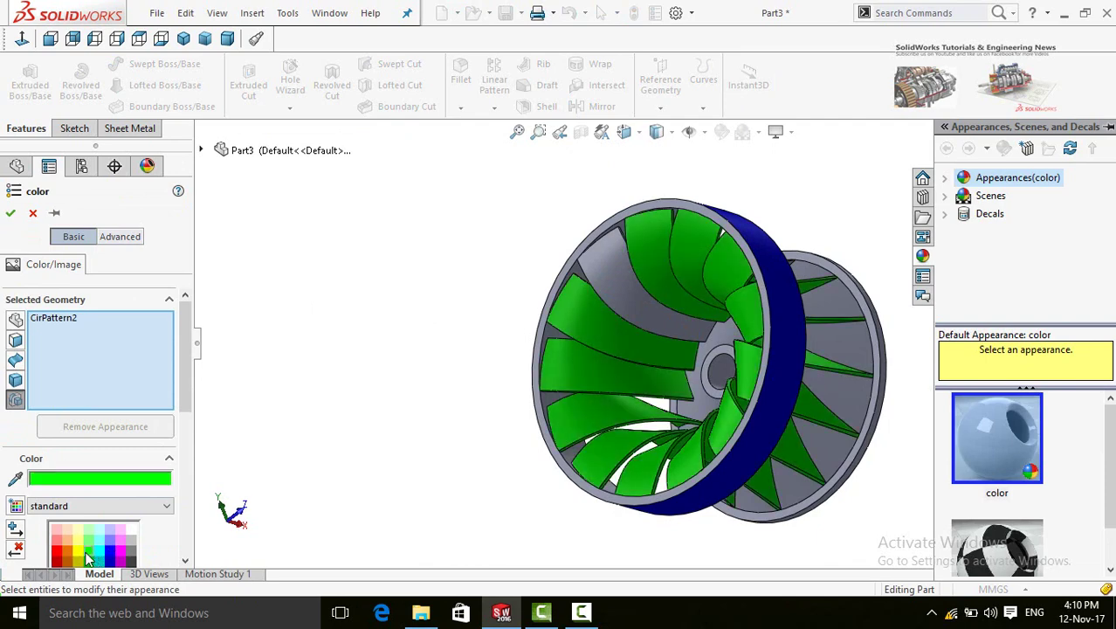
{"action": "left_click", "coordinate": [615, 276]}
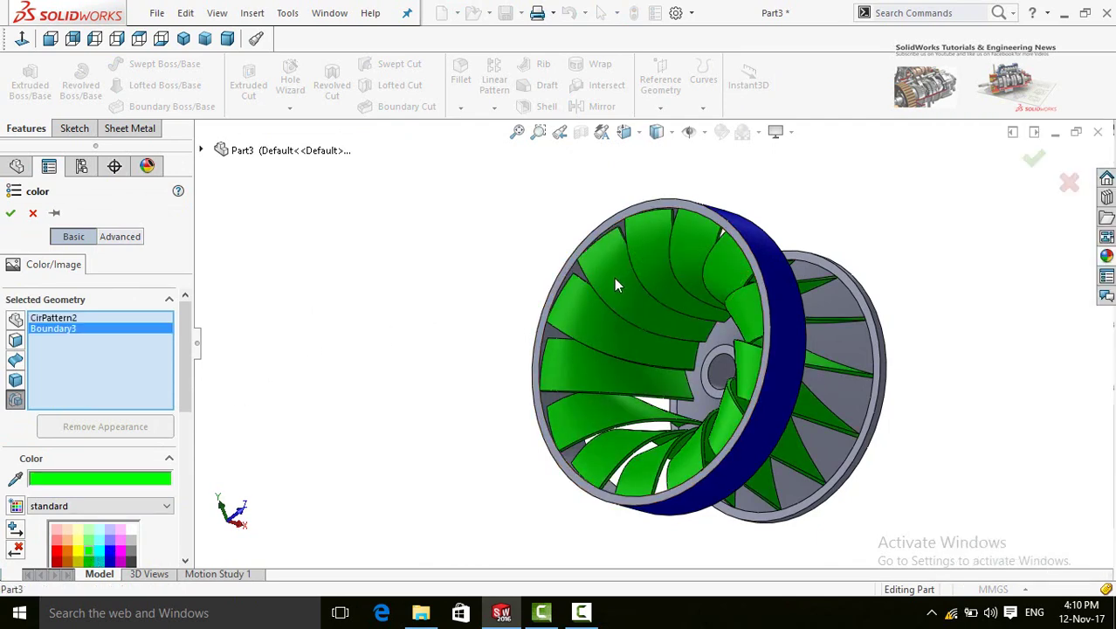
{"action": "left_click", "coordinate": [11, 213]}
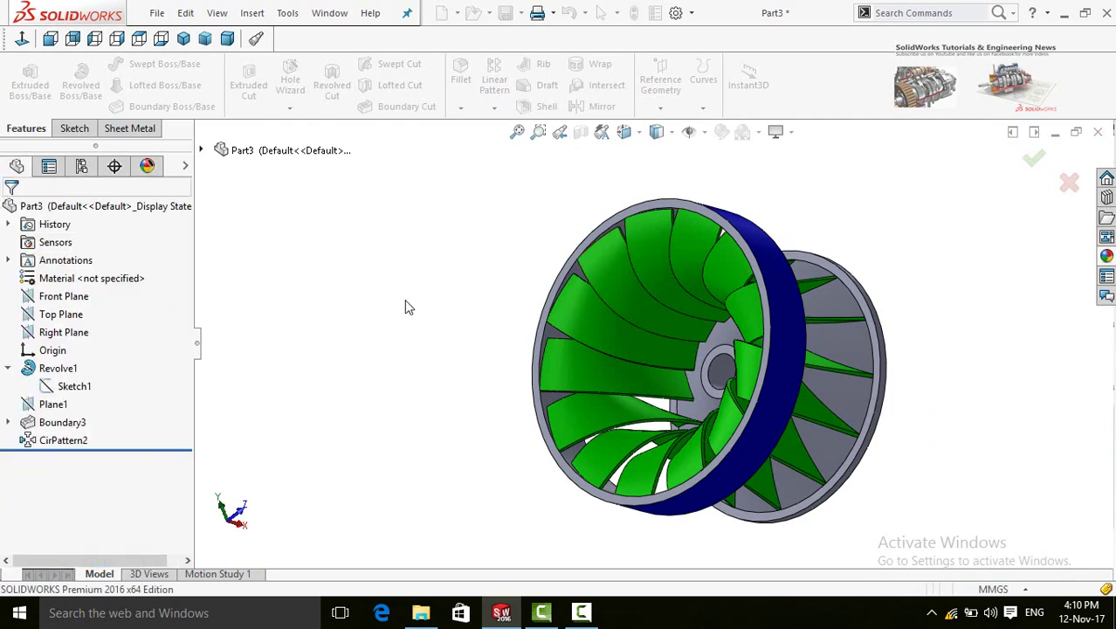
Apply a yellow colour to the whole hub-and-ring revolve feature
{"action": "middle_click_drag", "start_coordinate": [406, 304], "coordinate": [341, 325]}
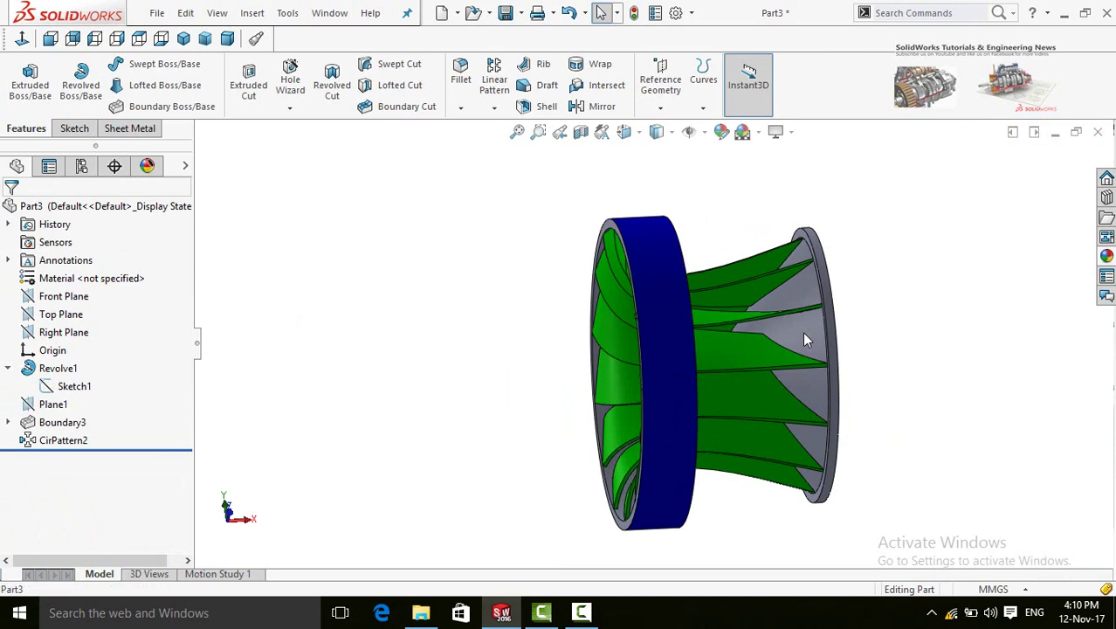
{"action": "left_click", "coordinate": [805, 333]}
{"action": "left_click", "coordinate": [950, 266]}
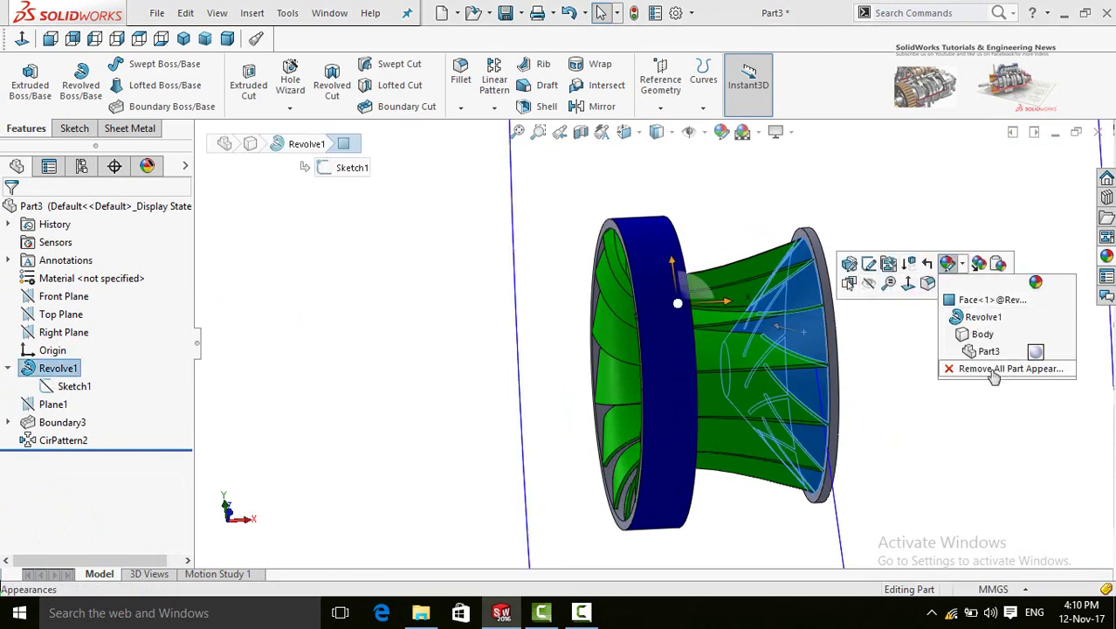
{"action": "left_click", "coordinate": [982, 318]}
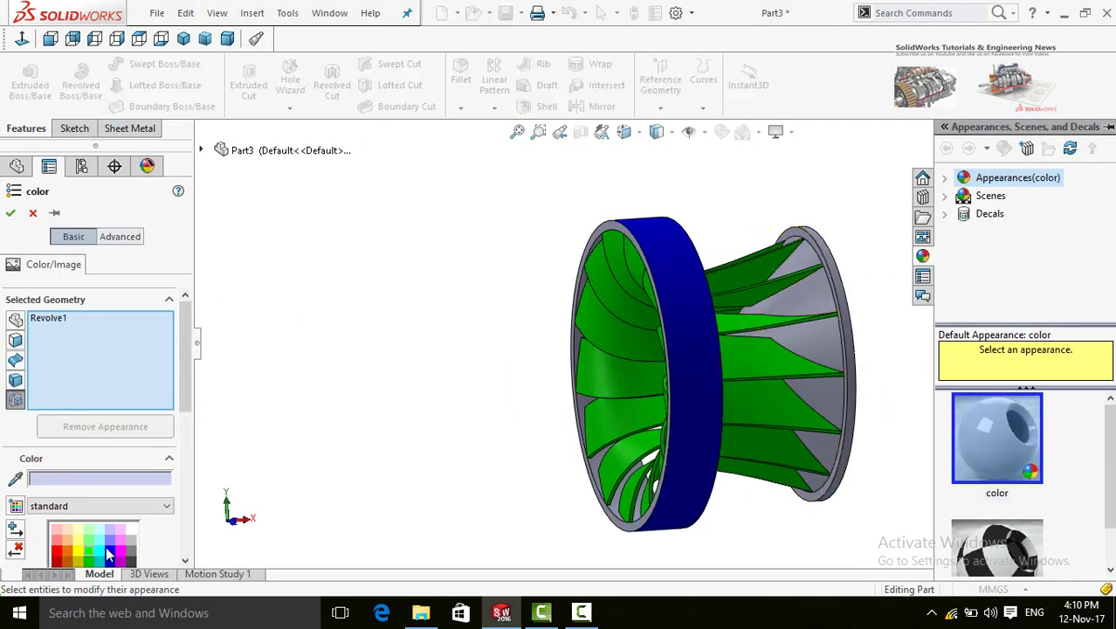
{"action": "scroll", "coordinate": [109, 556], "scroll_direction": "down", "scroll_amount": 2}
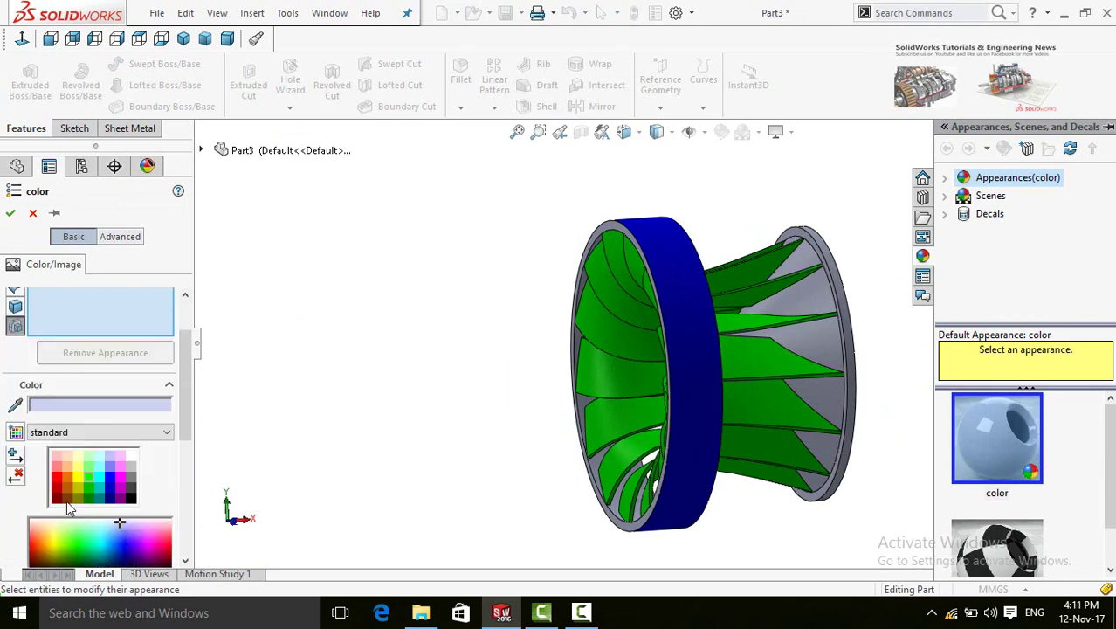
{"action": "left_click", "coordinate": [77, 474]}
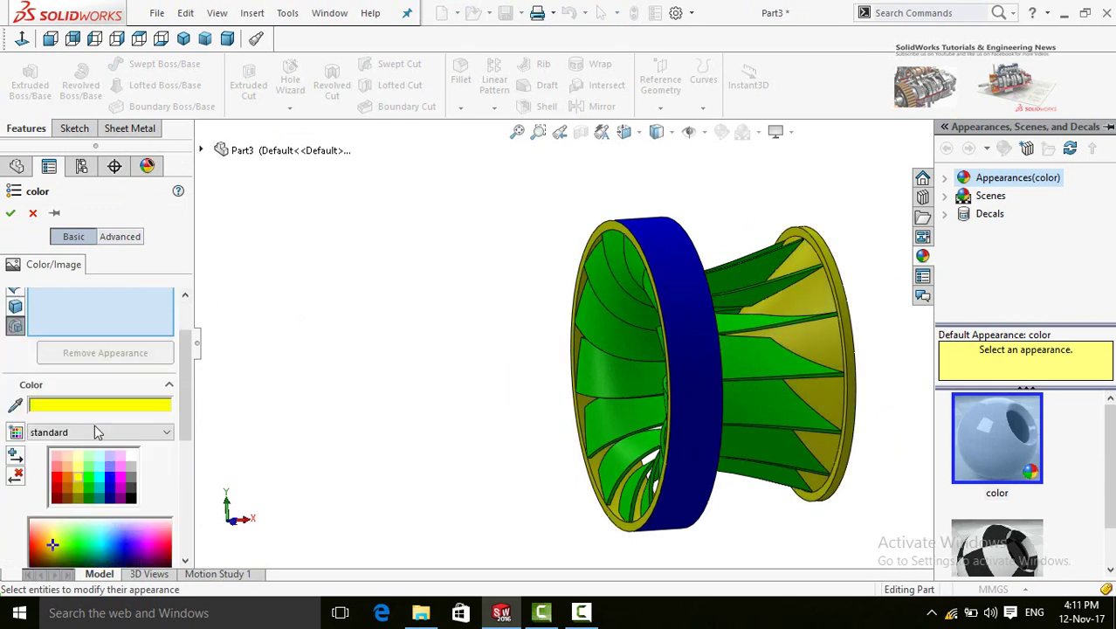
{"action": "left_click", "coordinate": [10, 214]}
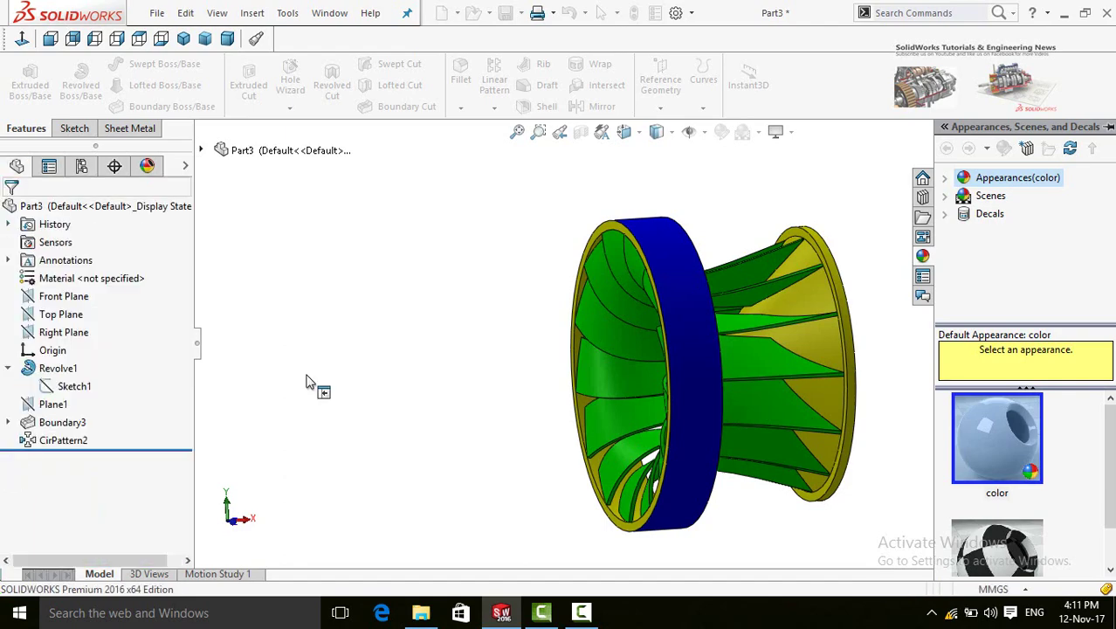
{"action": "middle_click_drag", "start_coordinate": [472, 450], "coordinate": [419, 419]}
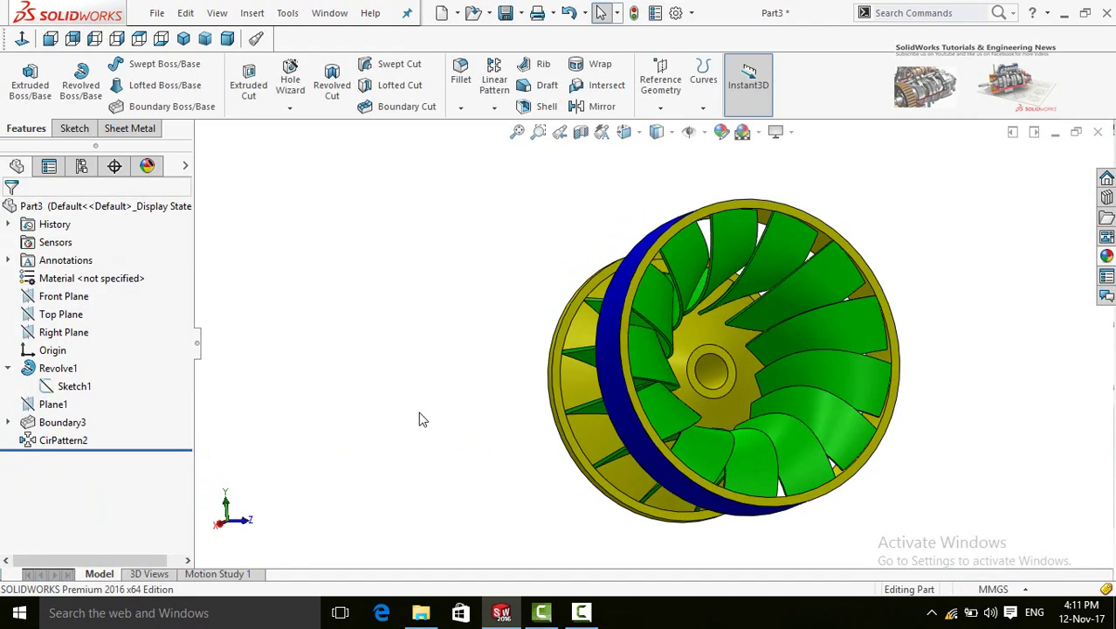
{"action": "middle_click_drag", "start_coordinate": [500, 402], "coordinate": [531, 334]}
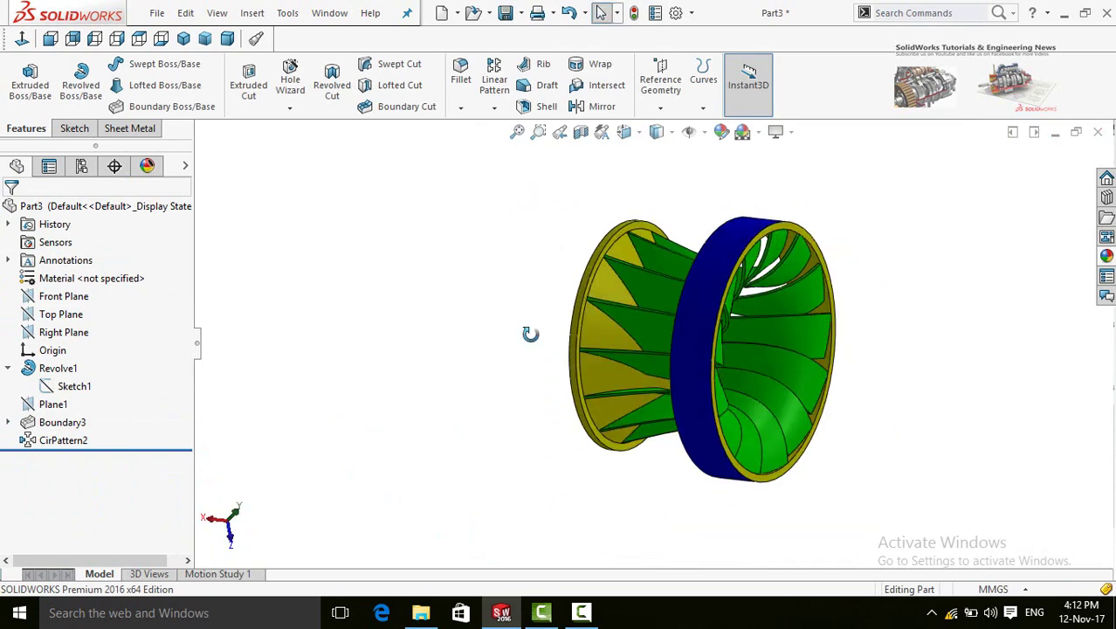